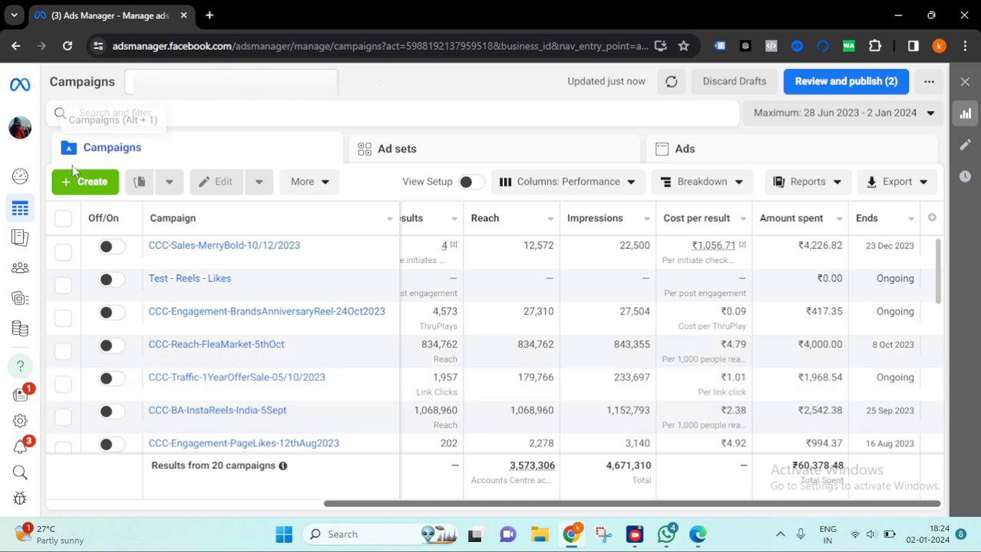
- Start creating a new campaign and choose Sales as the campaign objective
click(92, 182)
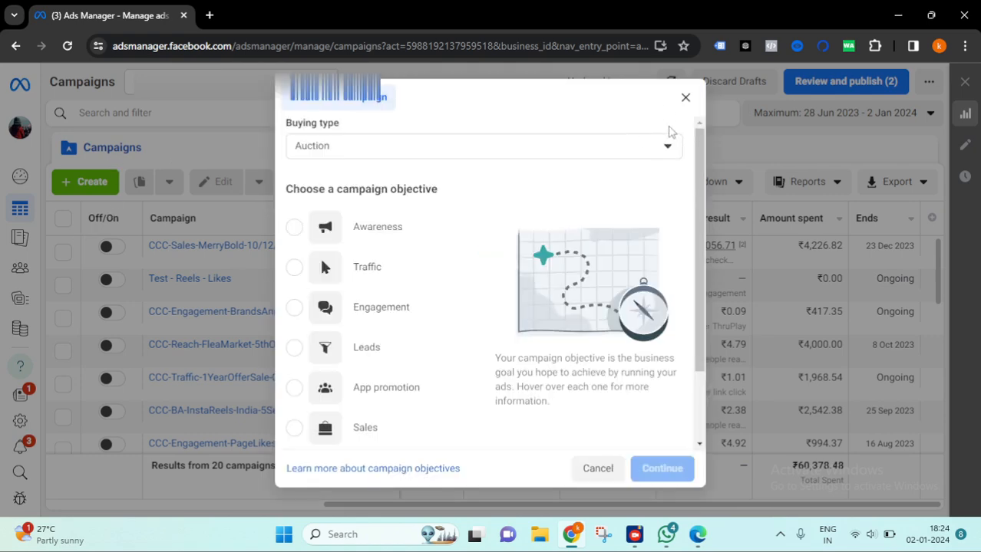
click(685, 97)
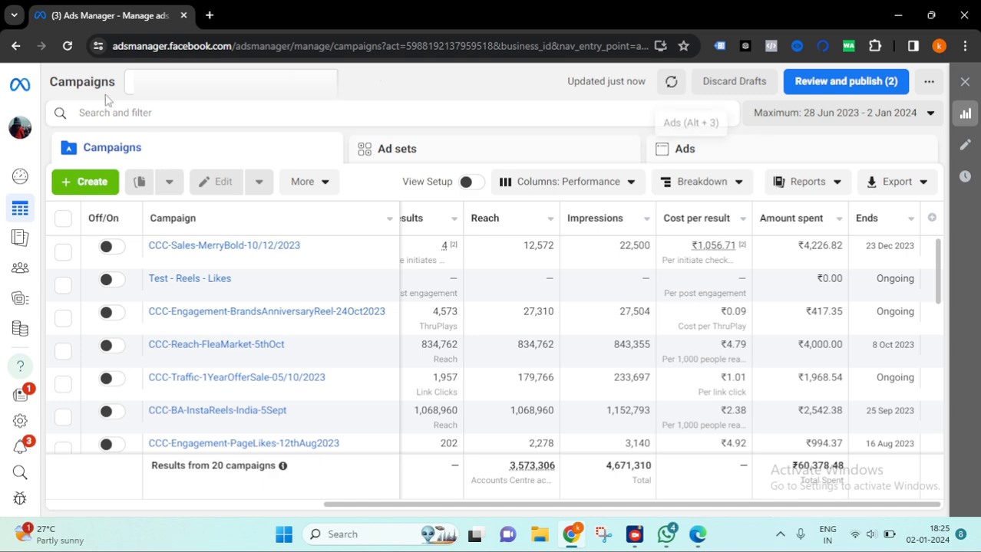
click(92, 183)
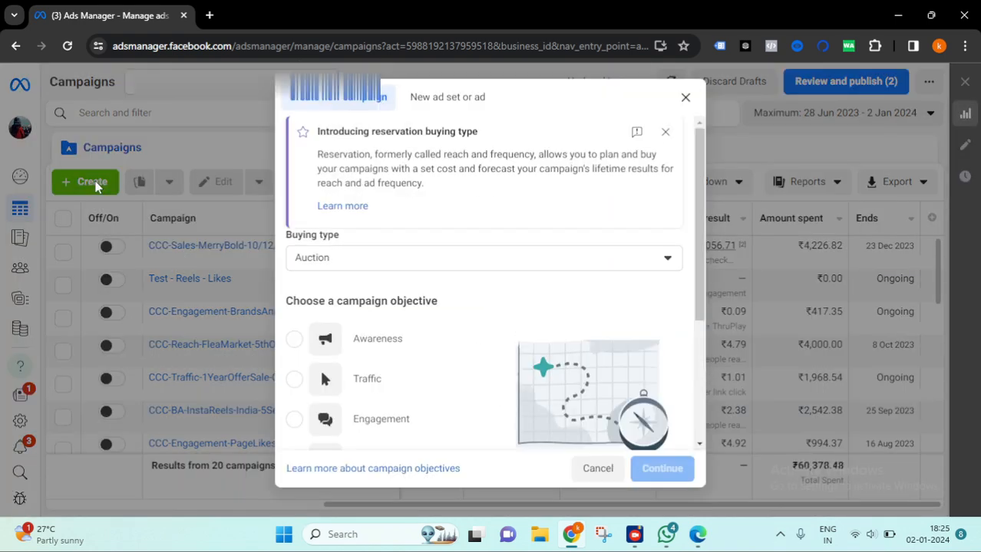
scroll(444, 329, down, 3)
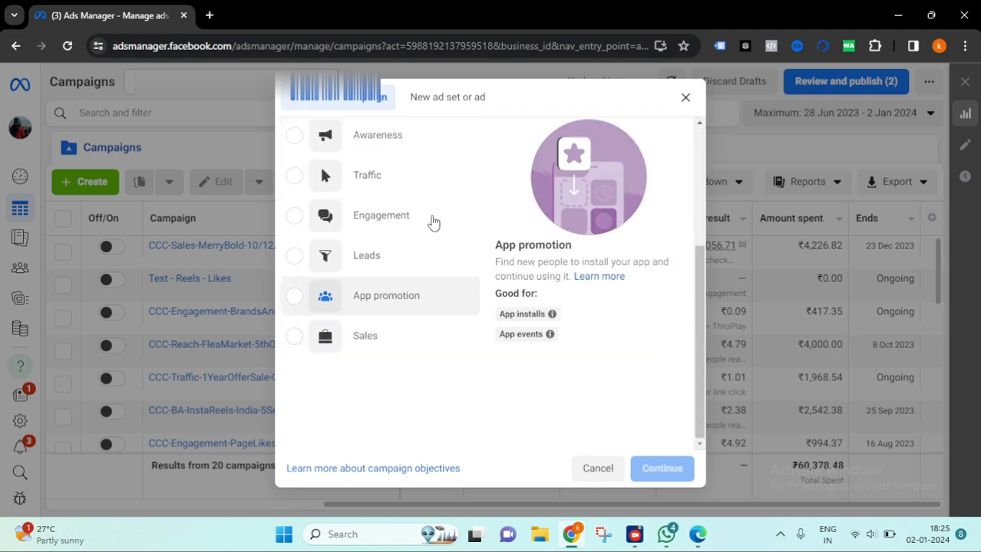
scroll(373, 201, up, 2)
scroll(361, 198, down, 2)
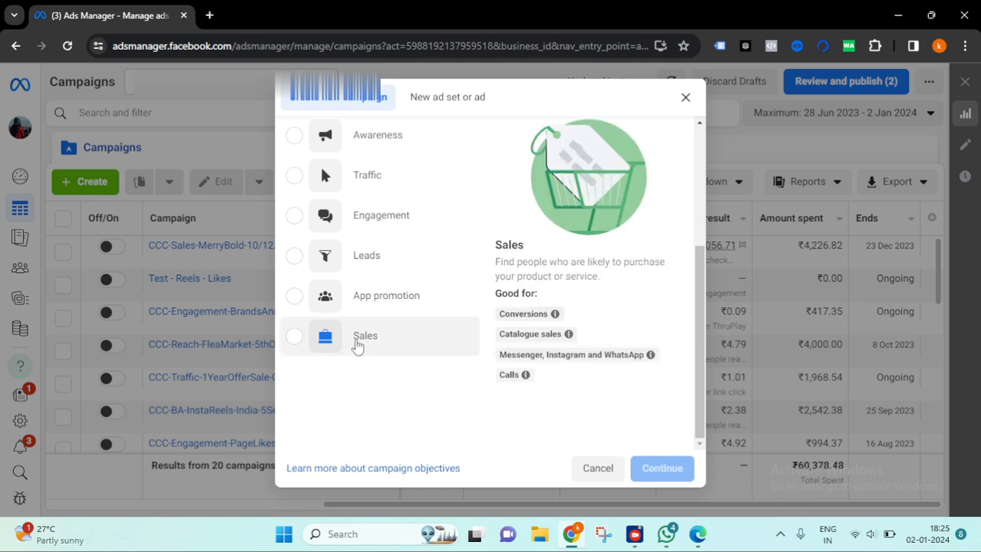
click(305, 342)
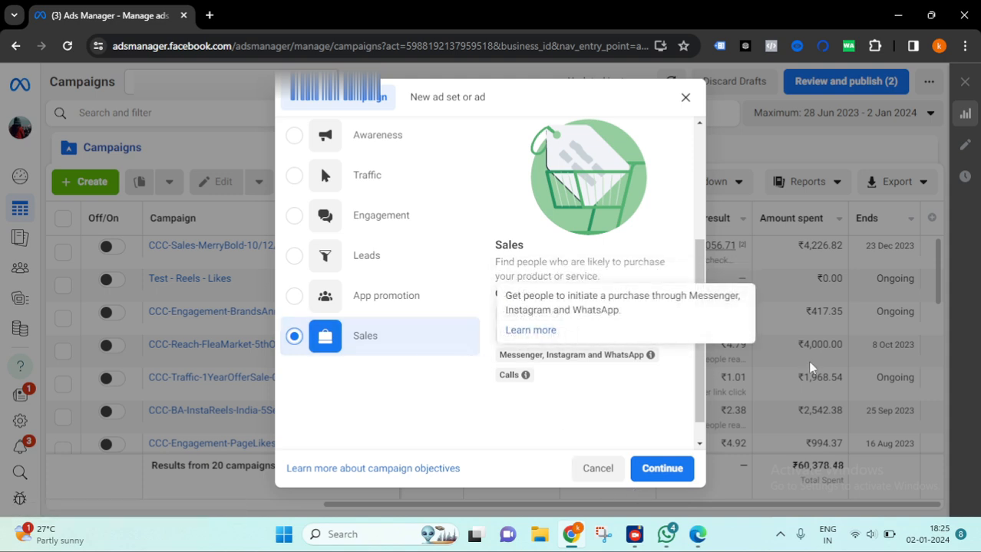
- Name the campaign CCC-Sales-Conversions-VideoAd-India-02/01/2024
mouse_move(526, 374)
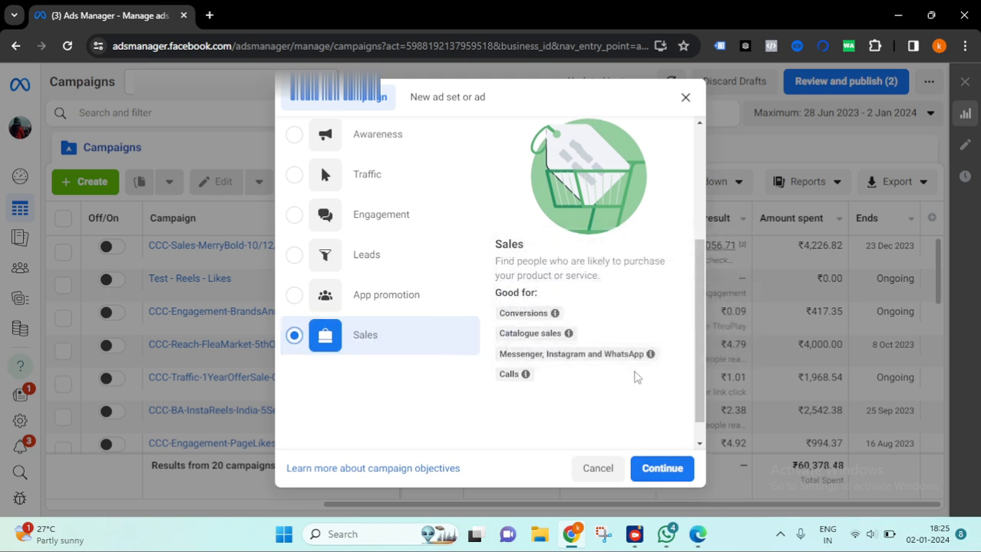
scroll(720, 416, down, 1)
click(663, 432)
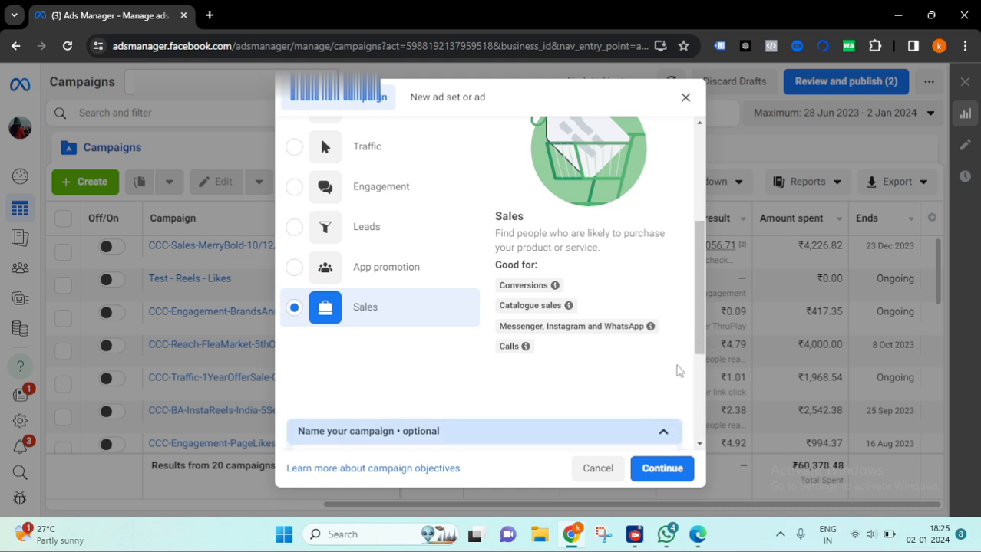
scroll(683, 367, down, 3)
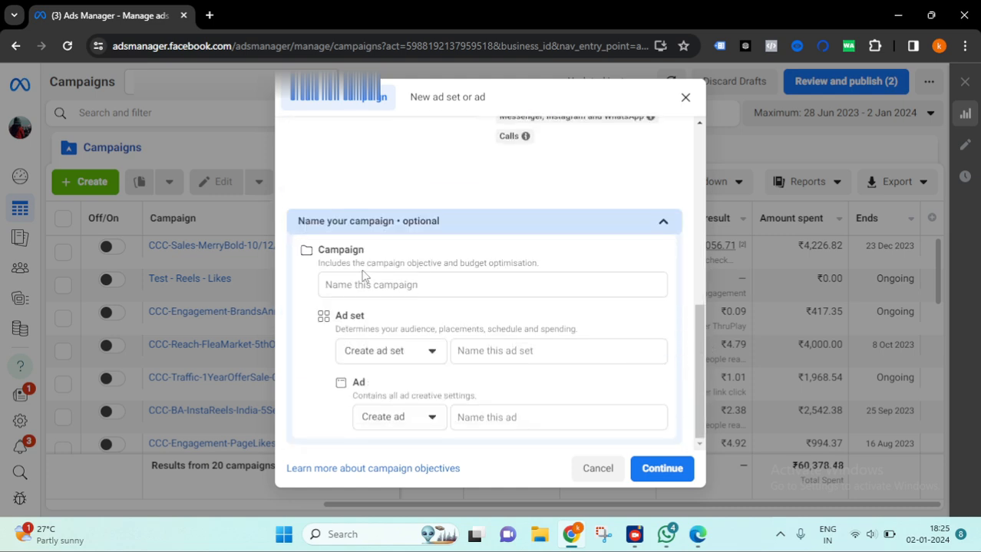
click(491, 351)
click(498, 416)
click(447, 281)
text(CCC-)
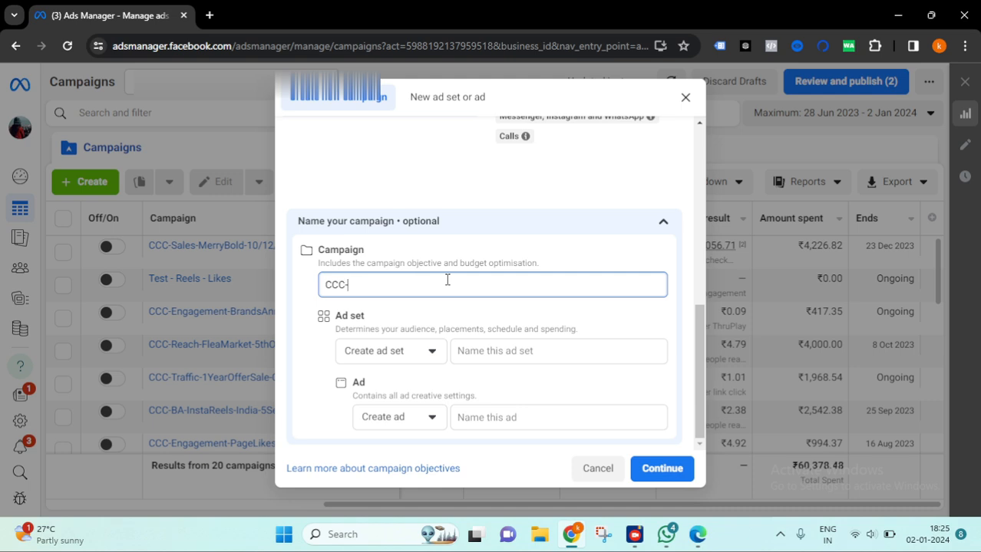
text(Sales-Conversions-)
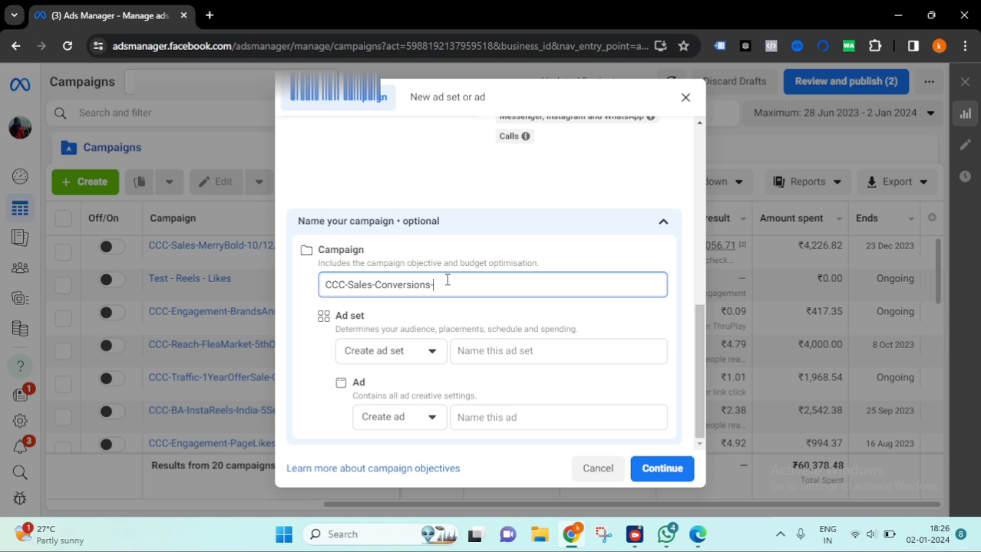
text(VideoAd-India-)
text(02/01/2024)
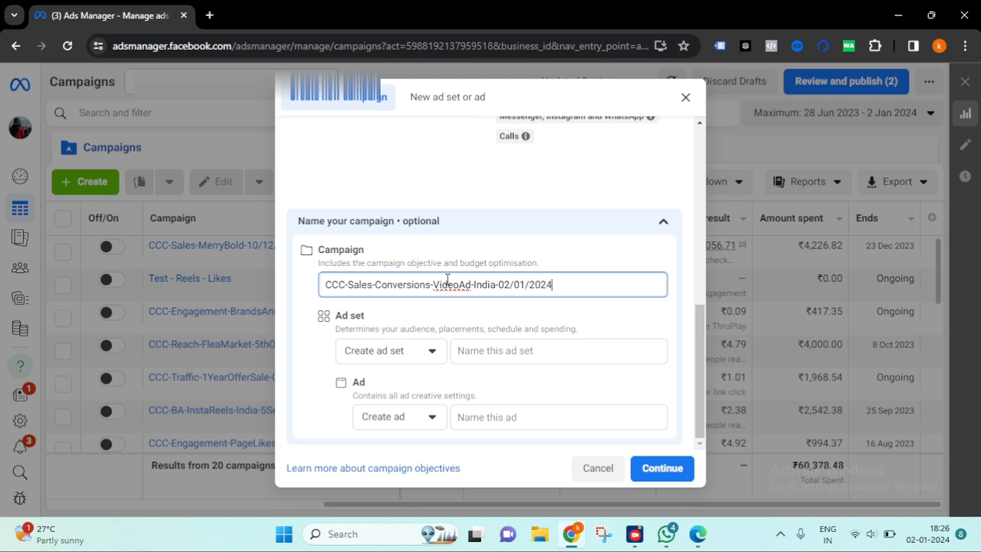
- Copy the campaign name and reuse it as the ad set name
key(ctrl+a)
key(ctrl+c)
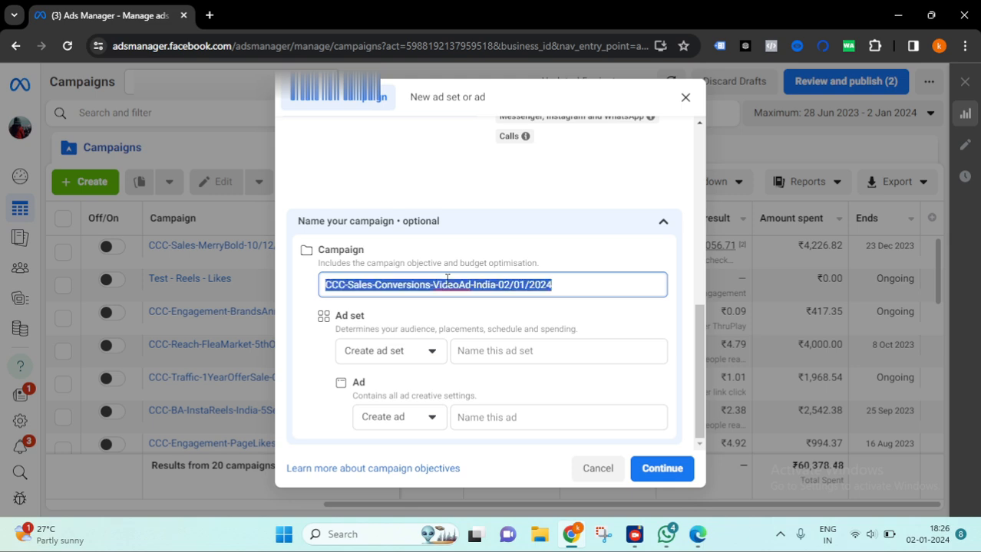
click(543, 358)
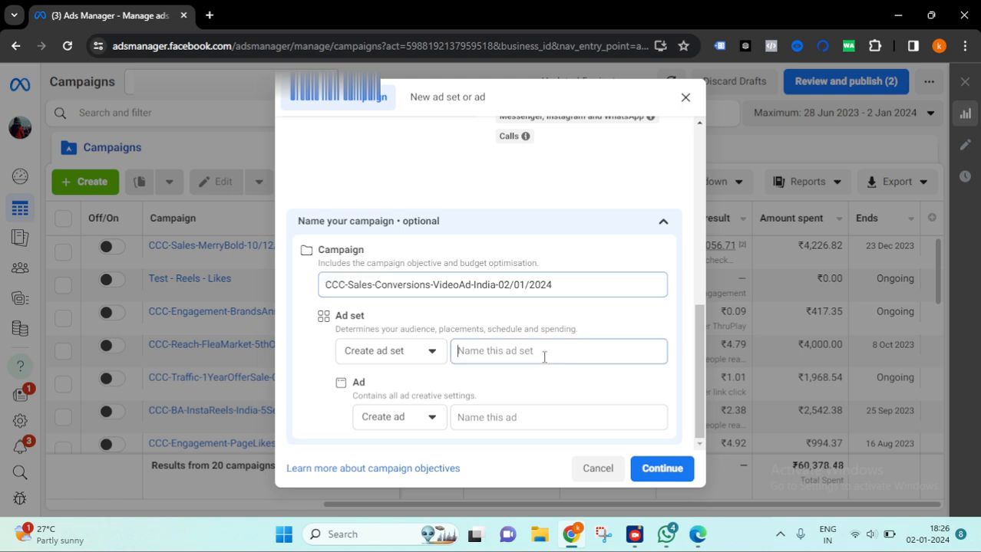
key(ctrl+v)
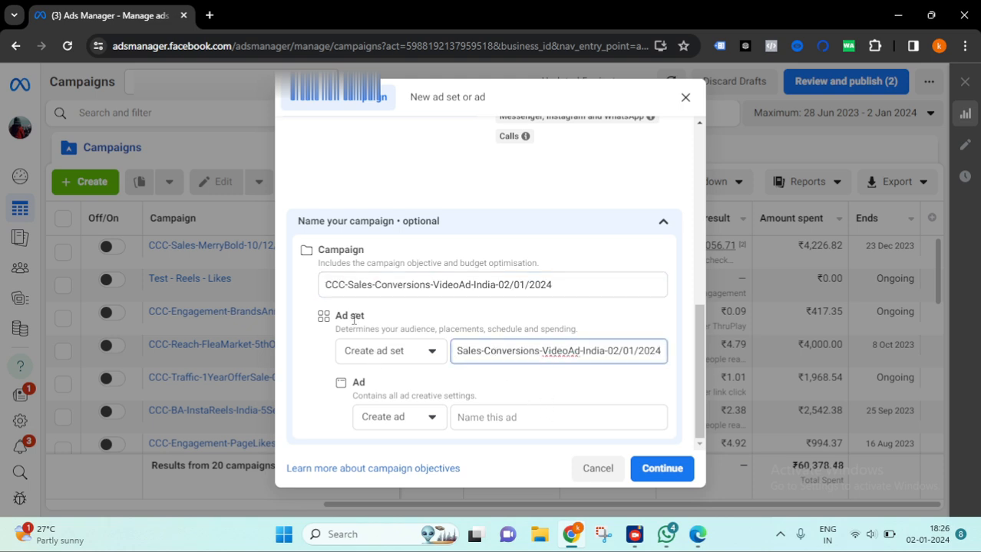
- Name the ad CCC-Sales-Conversions-VideoAd-India-Ad1-02/01/2024 and continue
click(486, 423)
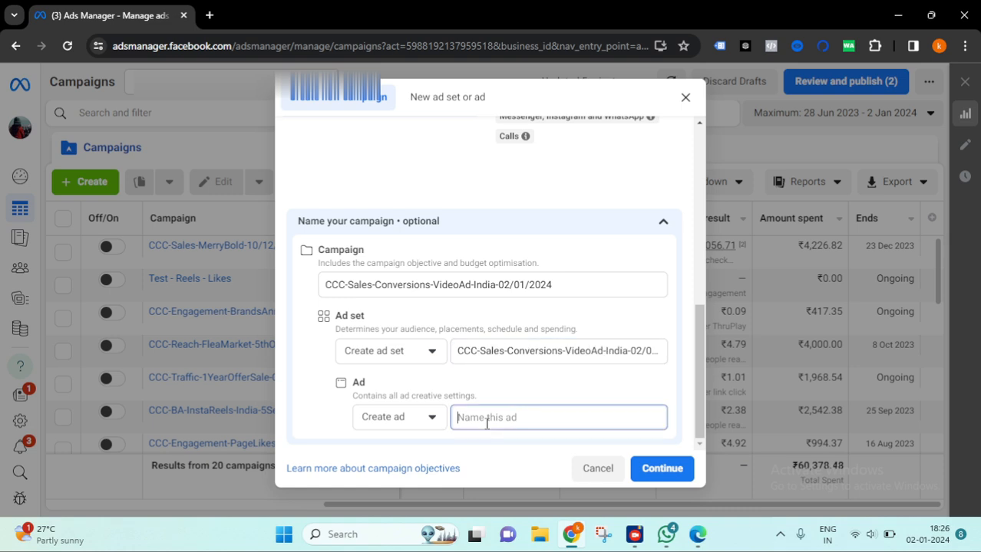
key(ctrl+v)
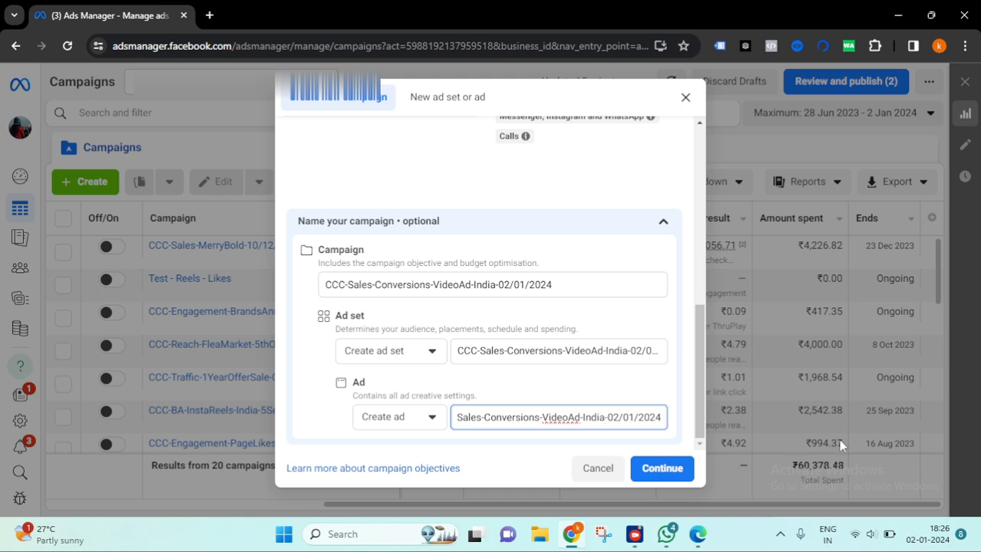
text(Ad1[=)
key(BackSpace)
key(BackSpace)
text(-)
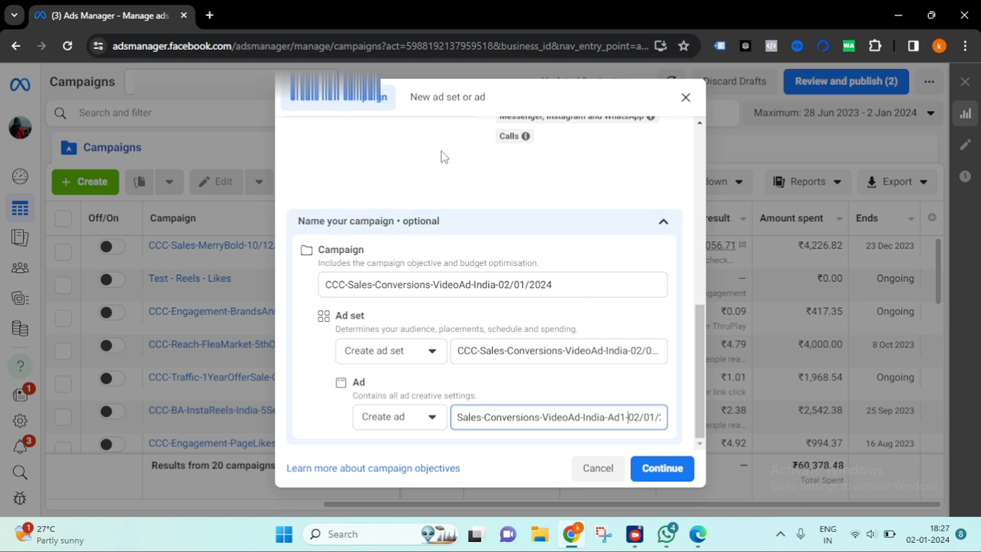
click(659, 468)
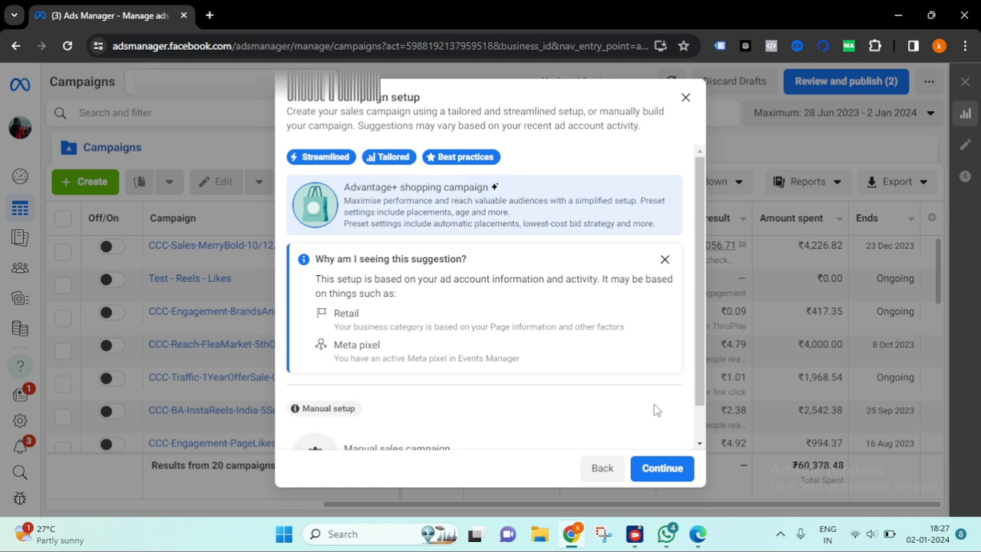
- Compare the Advantage+ shopping campaign and manual sales campaign setup options
scroll(553, 219, down, 1)
scroll(553, 220, up, 1)
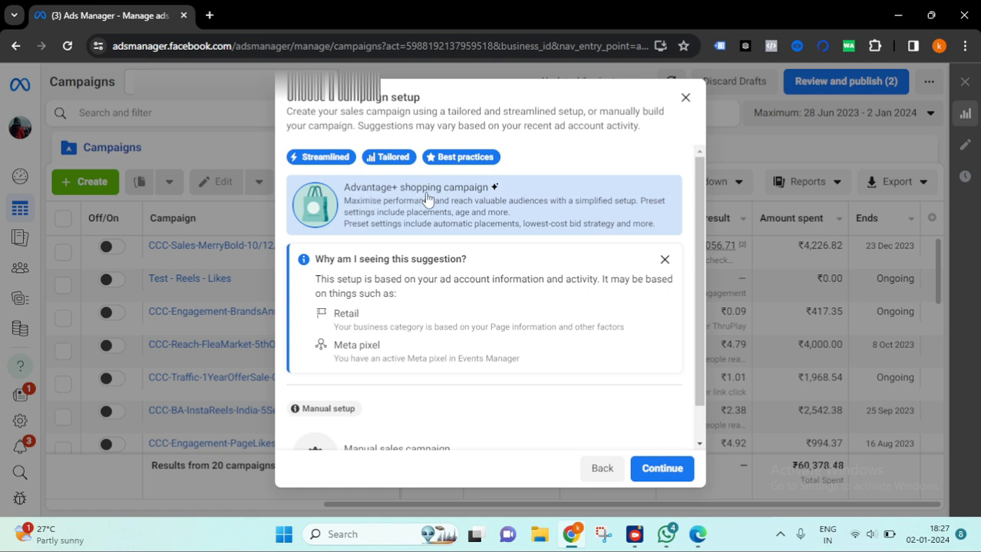
scroll(428, 200, down, 1)
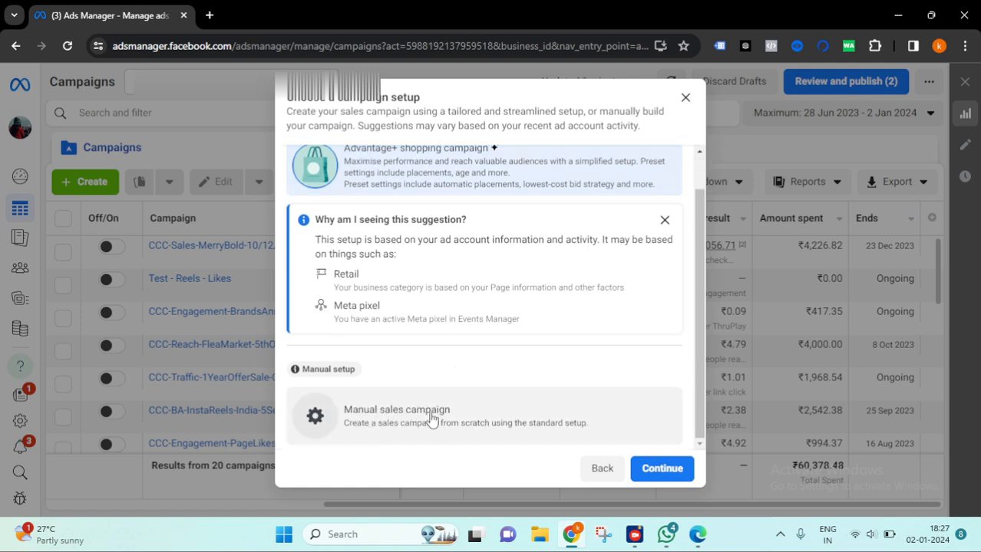
scroll(433, 406, up, 1)
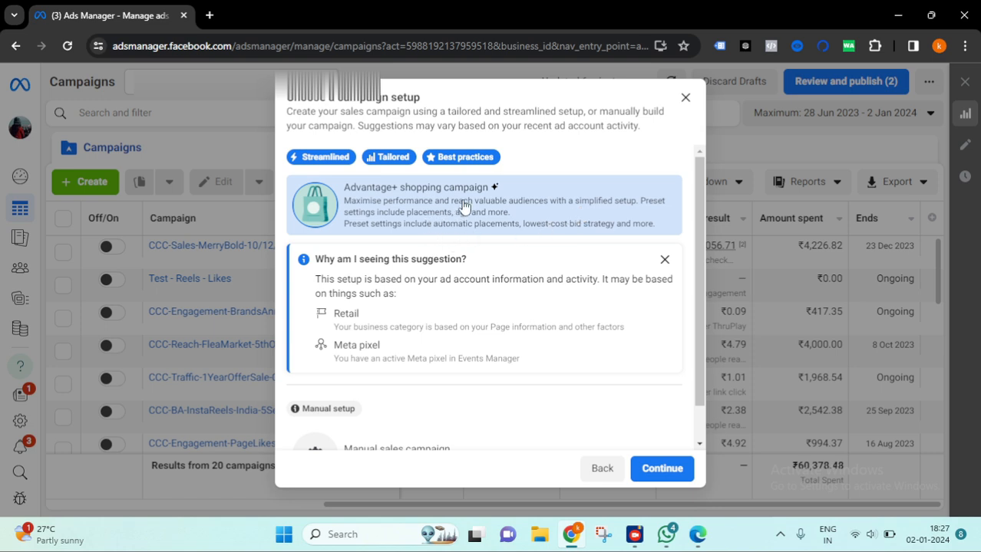
mouse_move(353, 159)
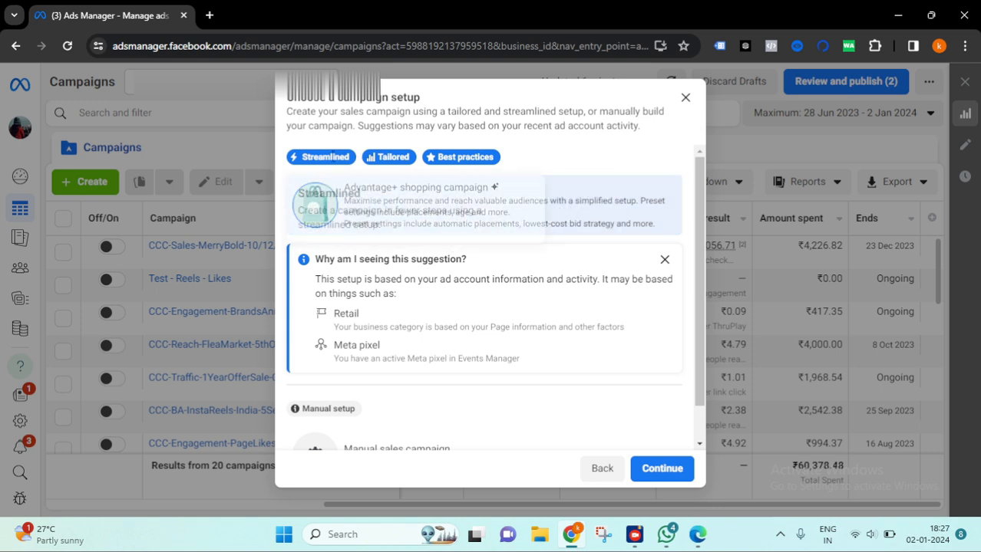
mouse_move(394, 159)
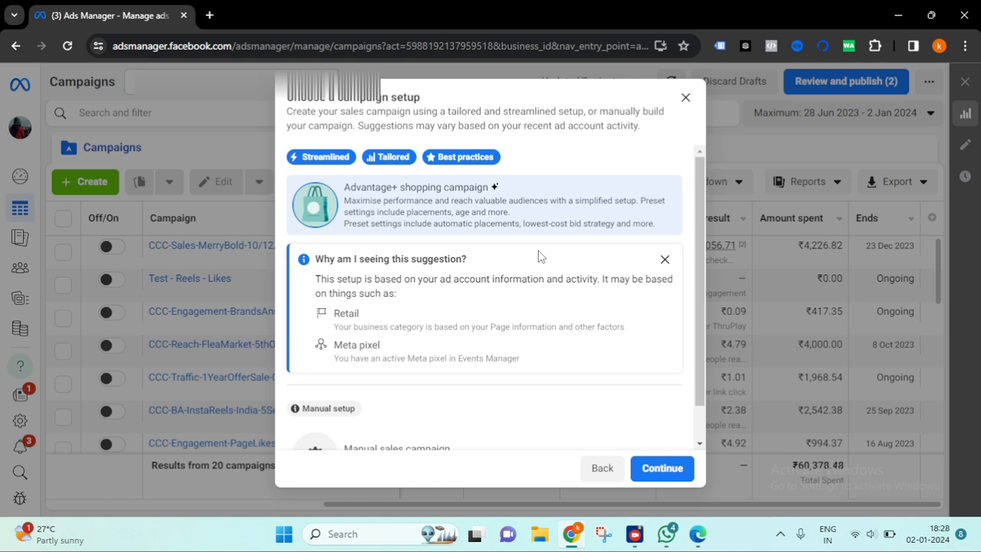
scroll(491, 346, down, 2)
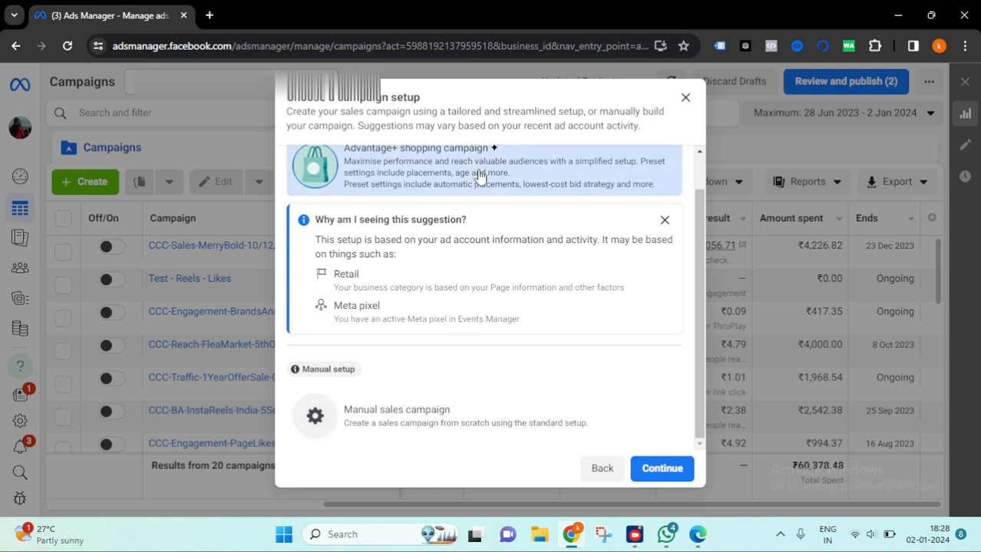
scroll(542, 244, up, 1)
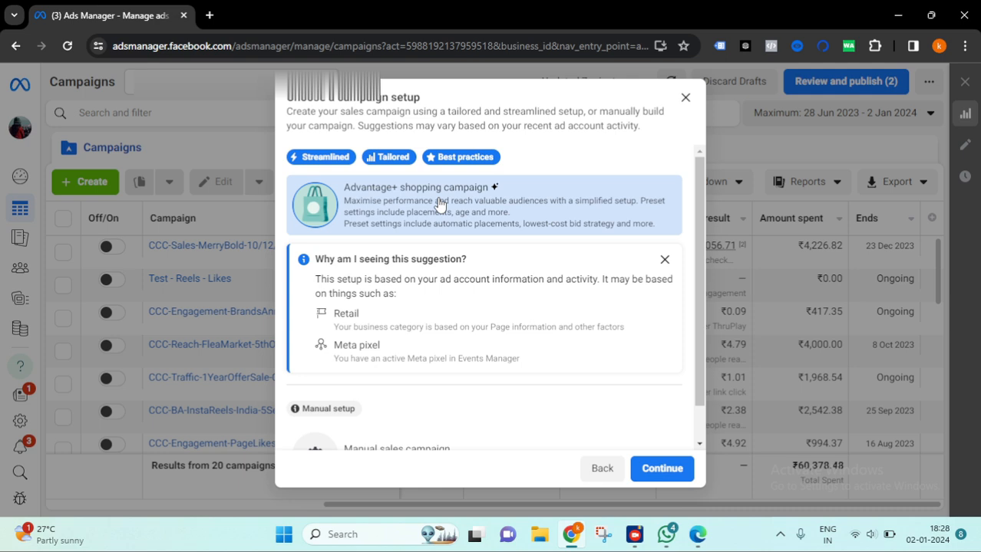
scroll(464, 214, down, 1)
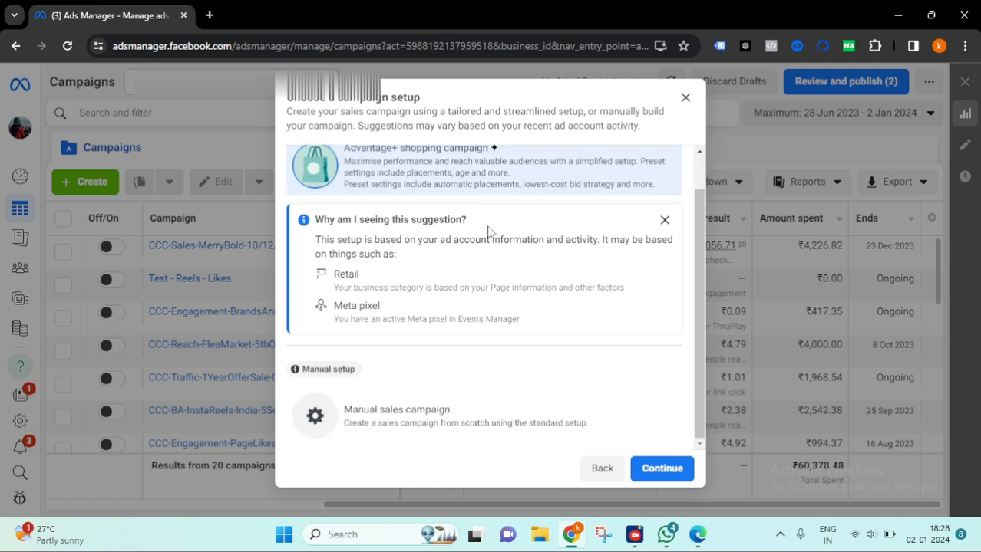
- Choose the manual sales campaign setup and continue to the campaign editor
click(450, 429)
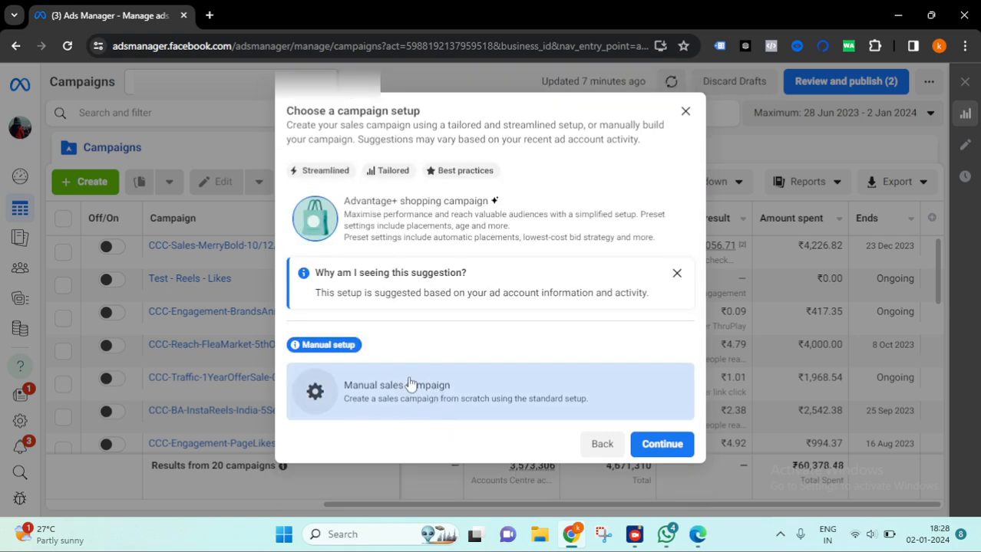
mouse_move(338, 338)
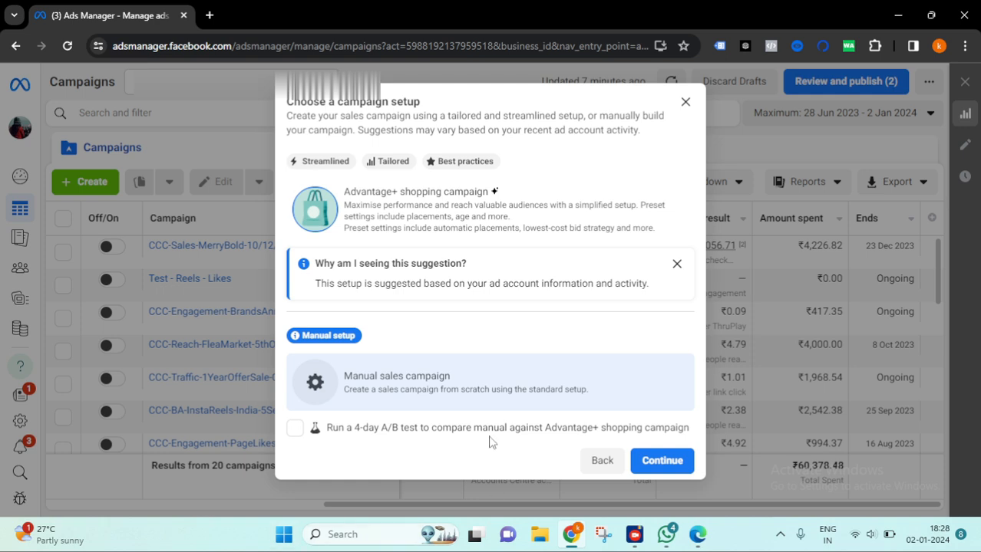
click(659, 461)
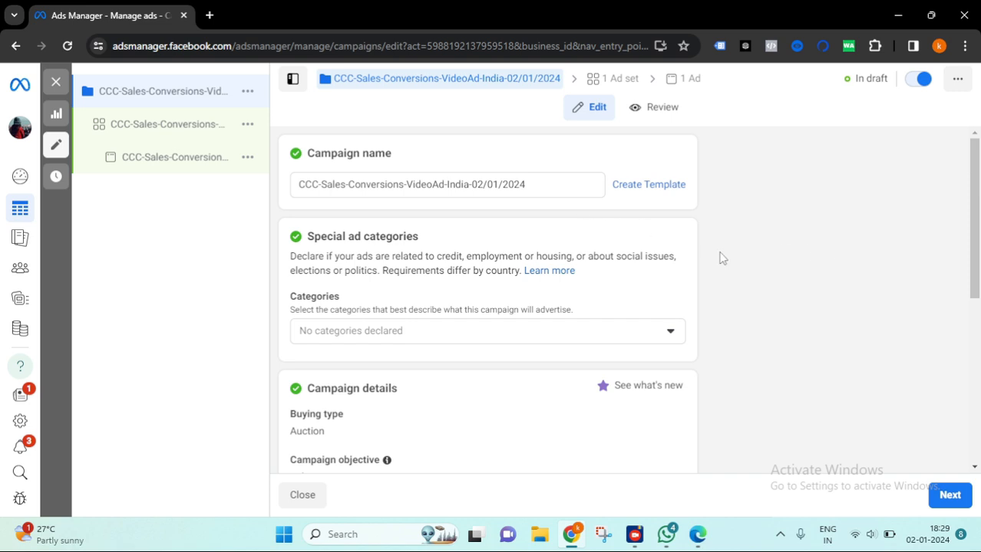
- Review the campaign settings and the special ad category options without declaring any
scroll(449, 237, down, 3)
scroll(608, 311, down, 2)
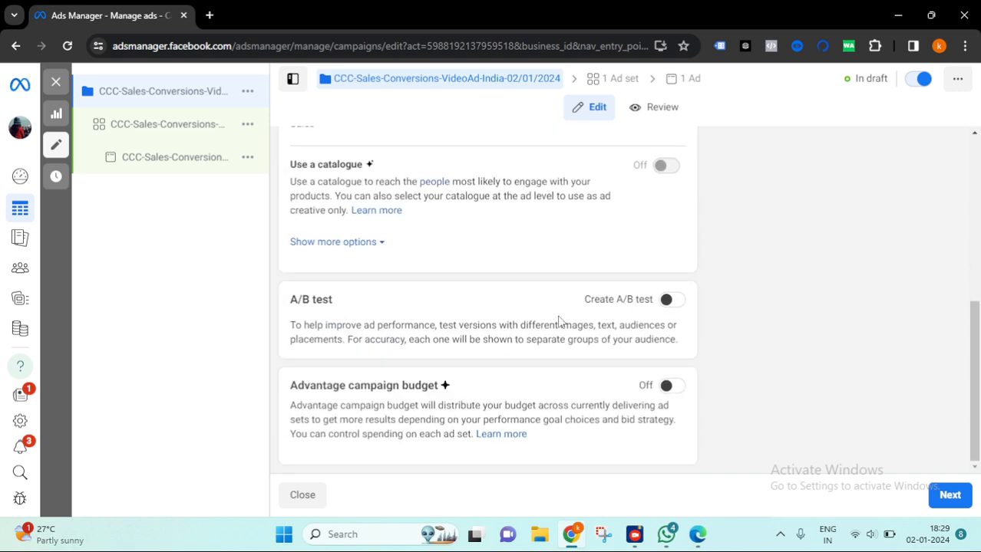
scroll(481, 300, up, 5)
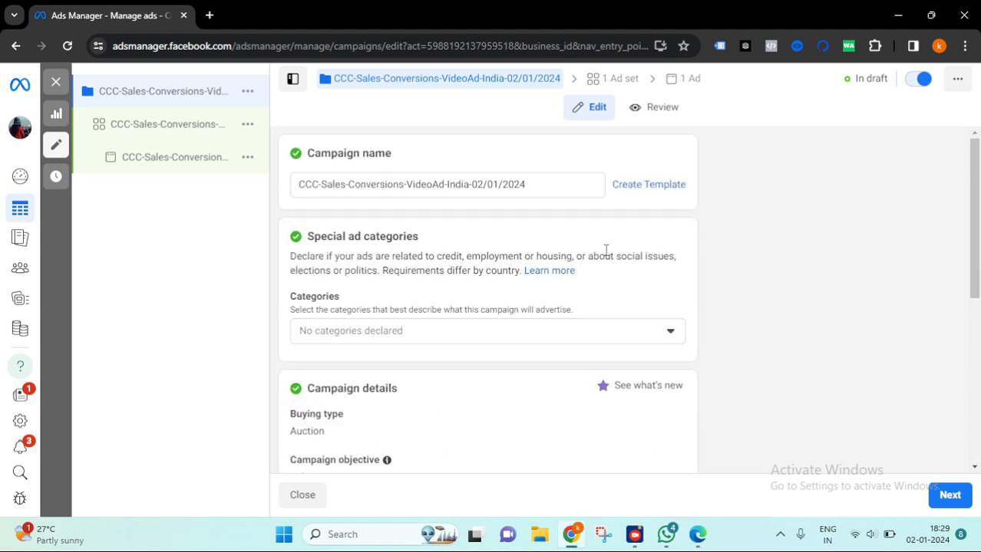
scroll(460, 247, down, 2)
scroll(432, 179, up, 2)
click(665, 332)
scroll(464, 280, down, 1)
scroll(430, 232, up, 1)
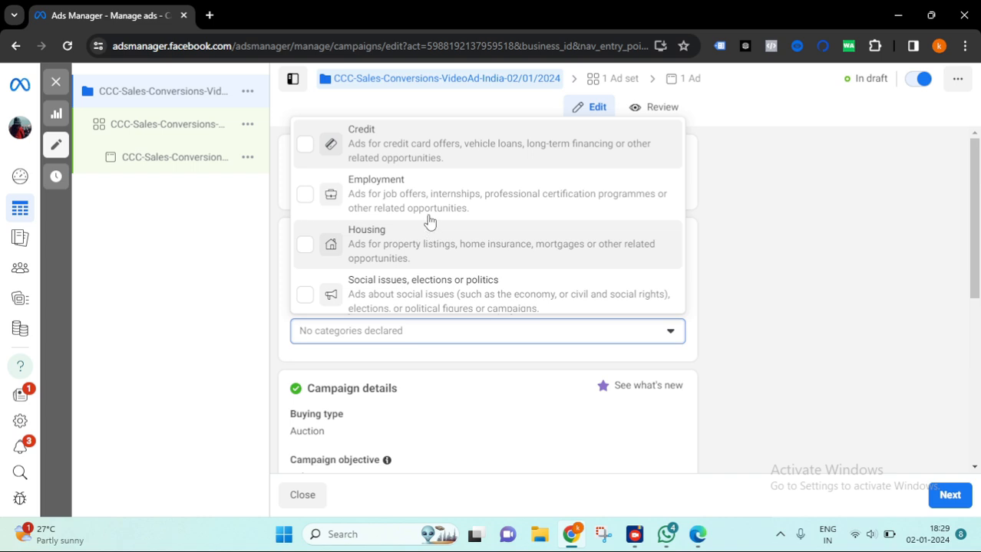
click(726, 338)
scroll(502, 293, down, 1)
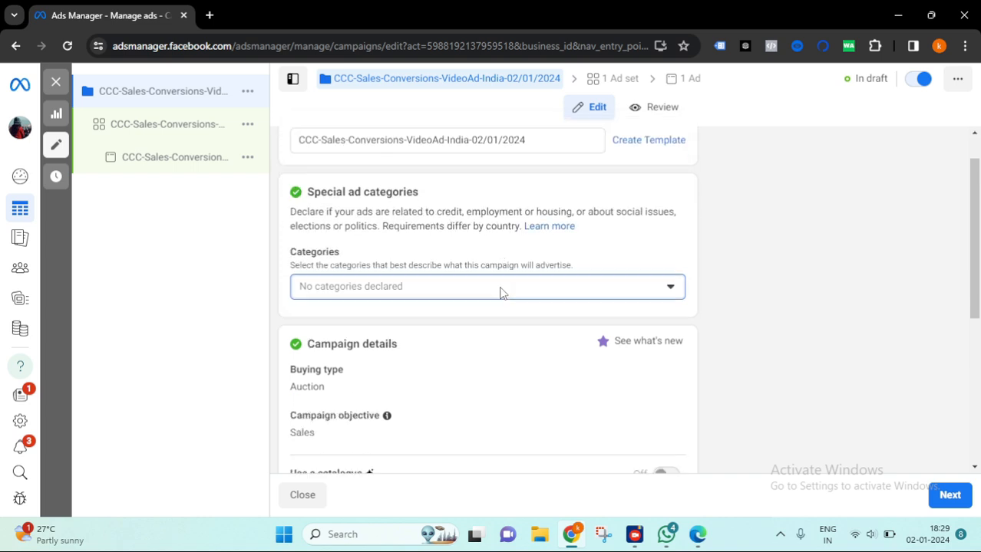
scroll(500, 293, down, 3)
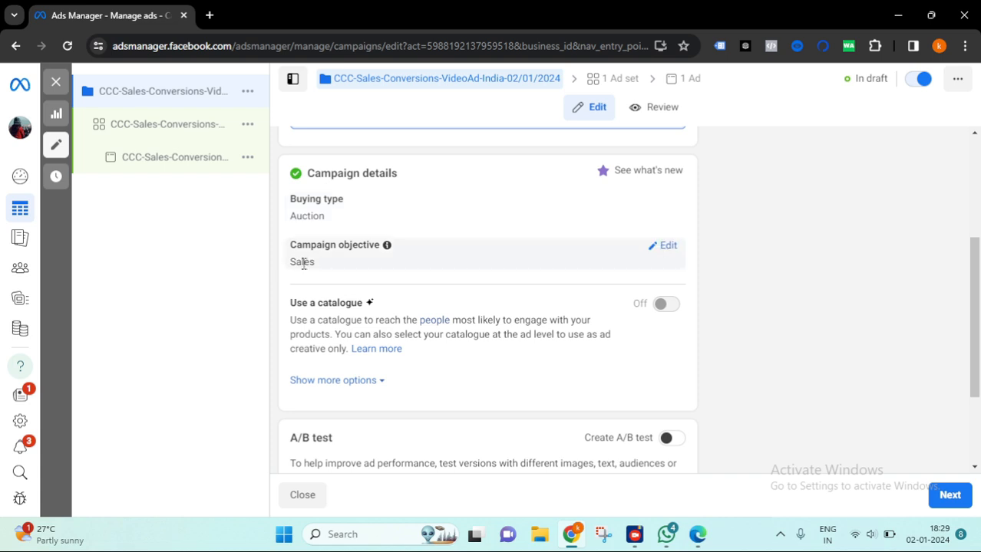
- Review the campaign's catalogue, A/B test and Advantage campaign budget options
scroll(529, 353, down, 1)
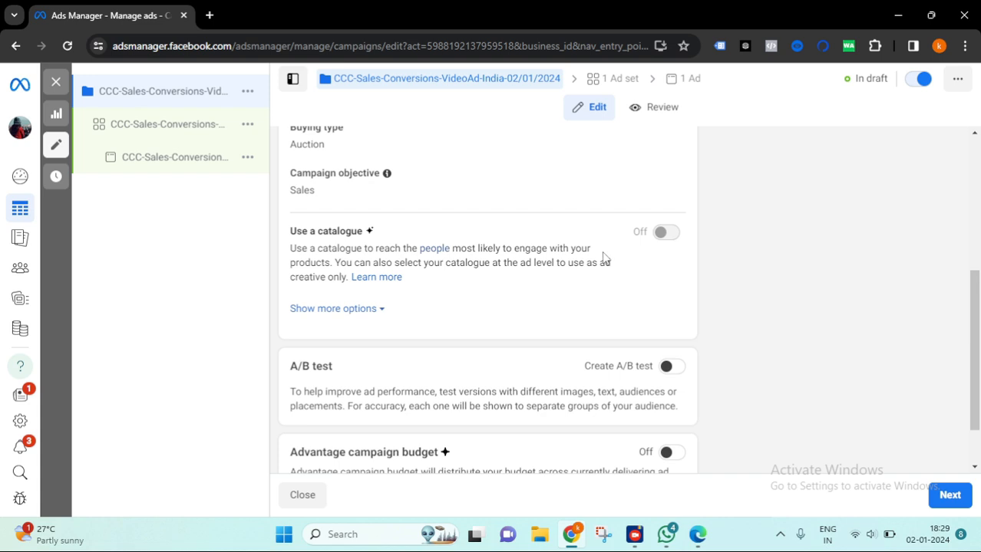
mouse_move(675, 242)
scroll(476, 307, down, 1)
scroll(360, 196, up, 2)
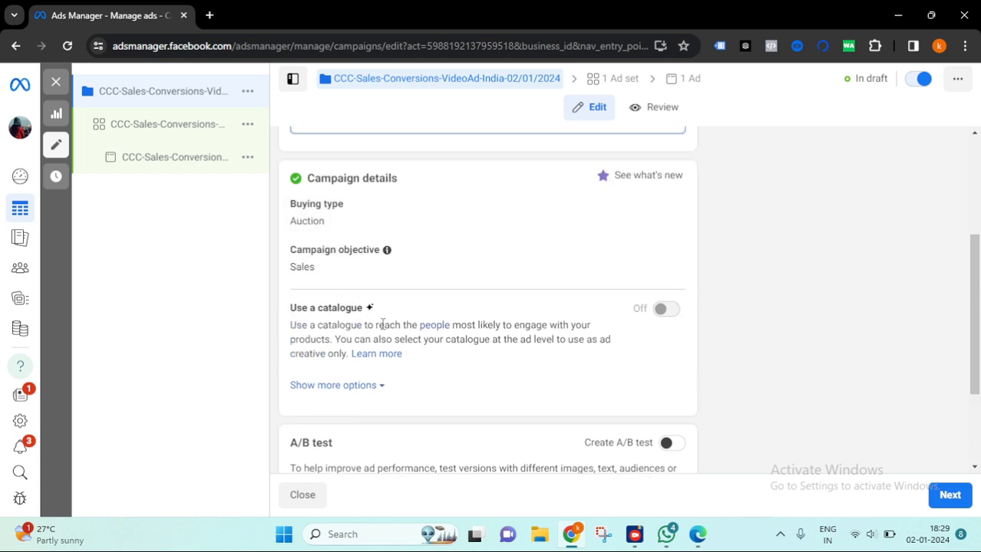
scroll(345, 185, down, 2)
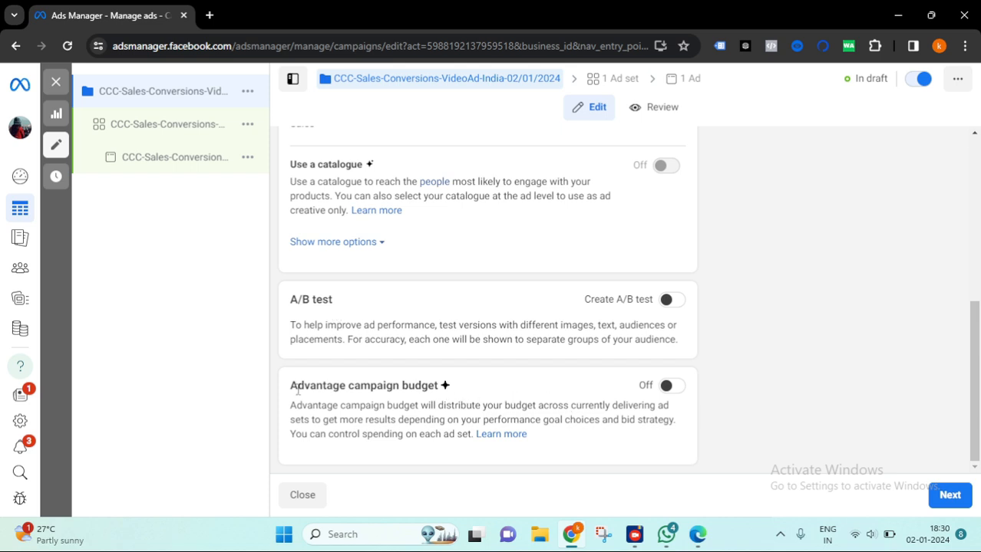
drag(290, 388, 449, 388)
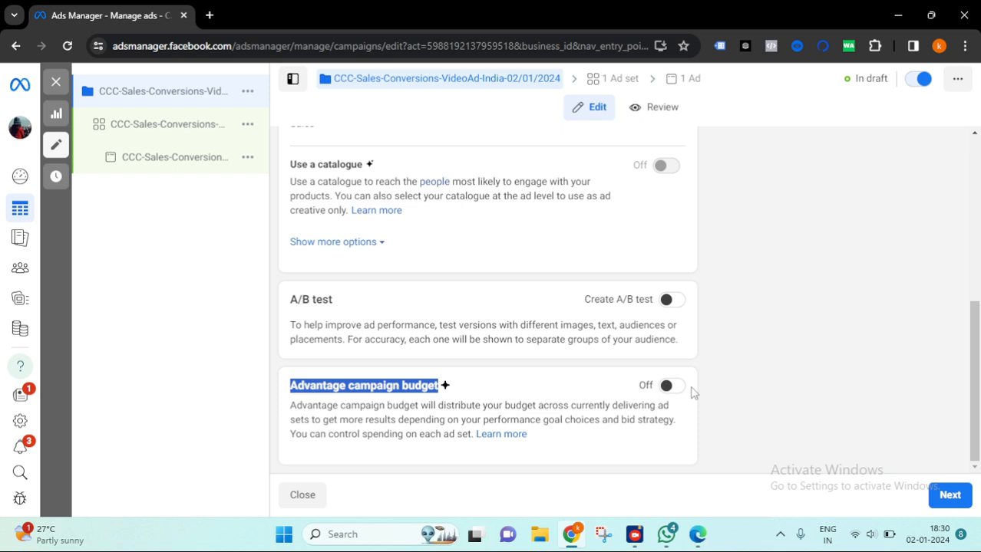
click(672, 389)
scroll(764, 334, down, 2)
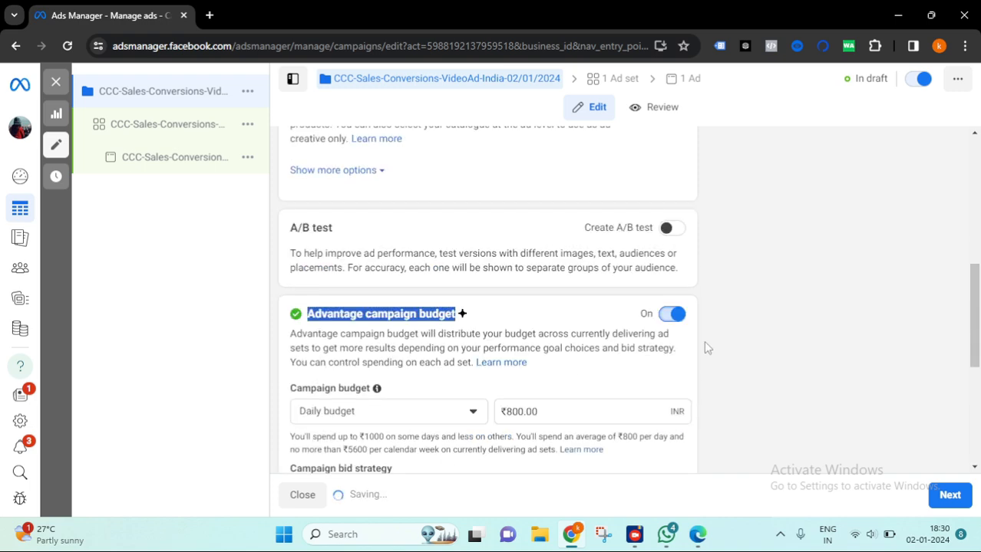
scroll(689, 255, down, 1)
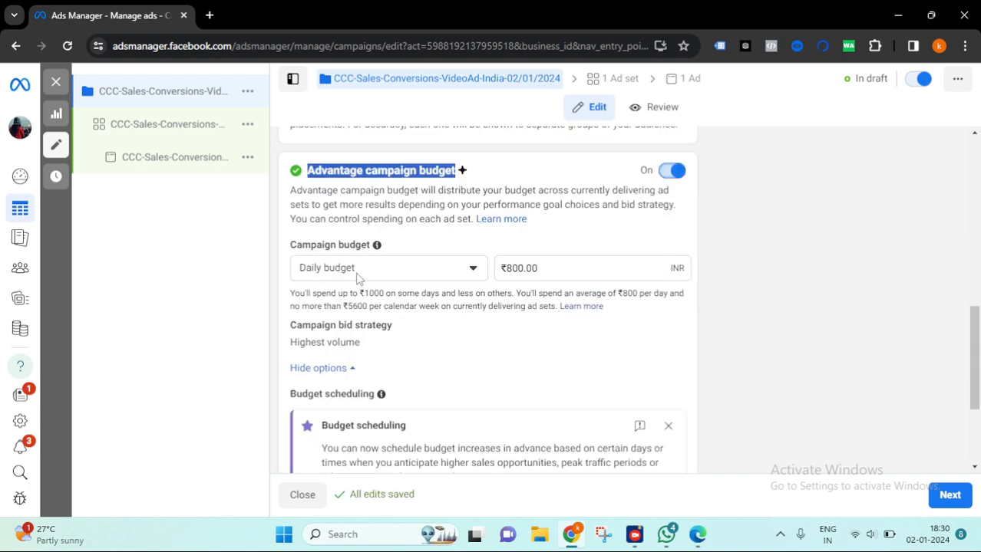
click(441, 268)
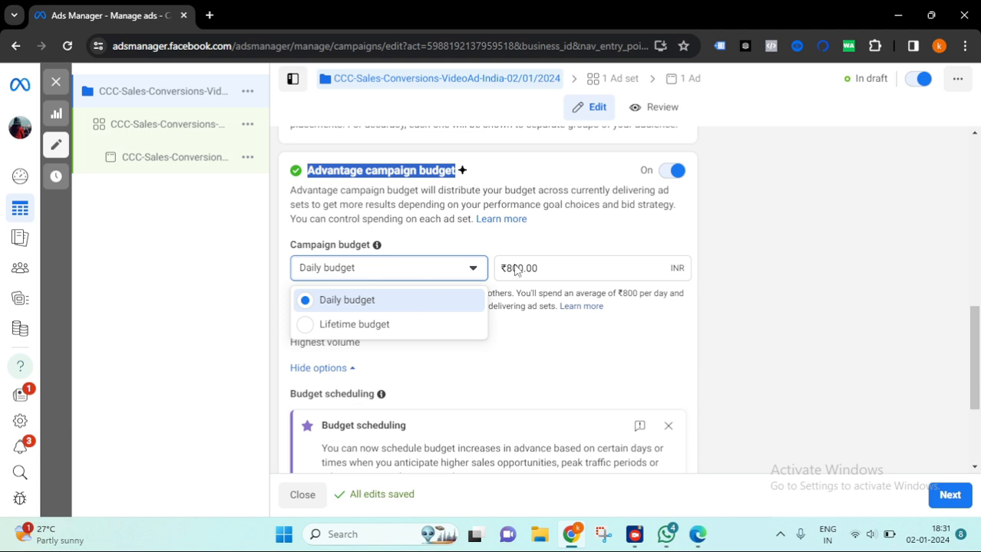
click(669, 175)
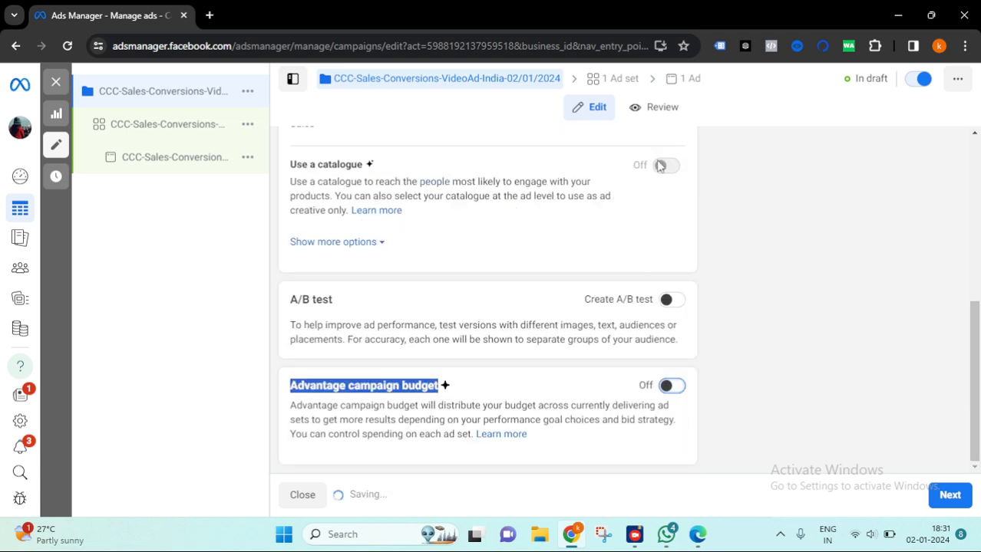
- Continue to the ad set and choose Website as the conversion location
click(945, 496)
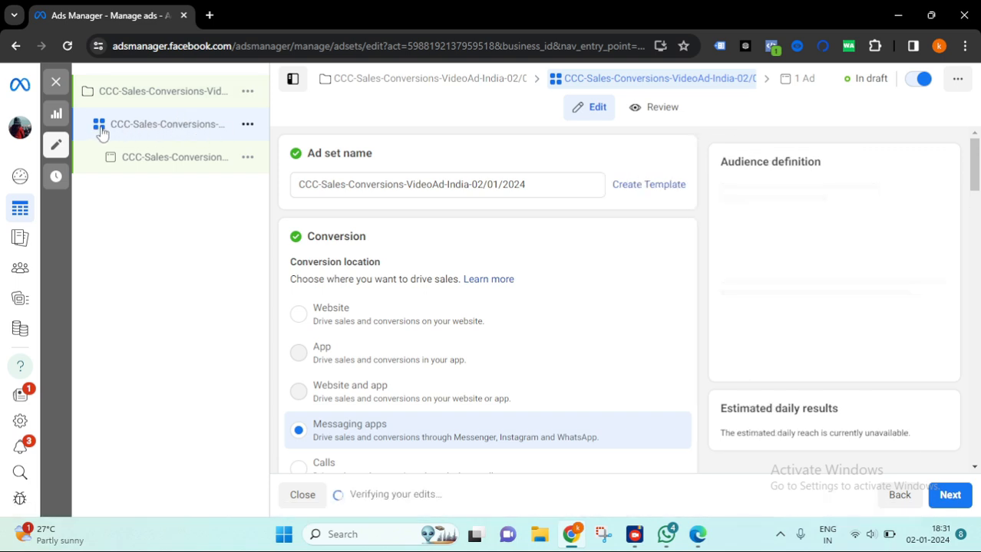
triple_click(312, 151)
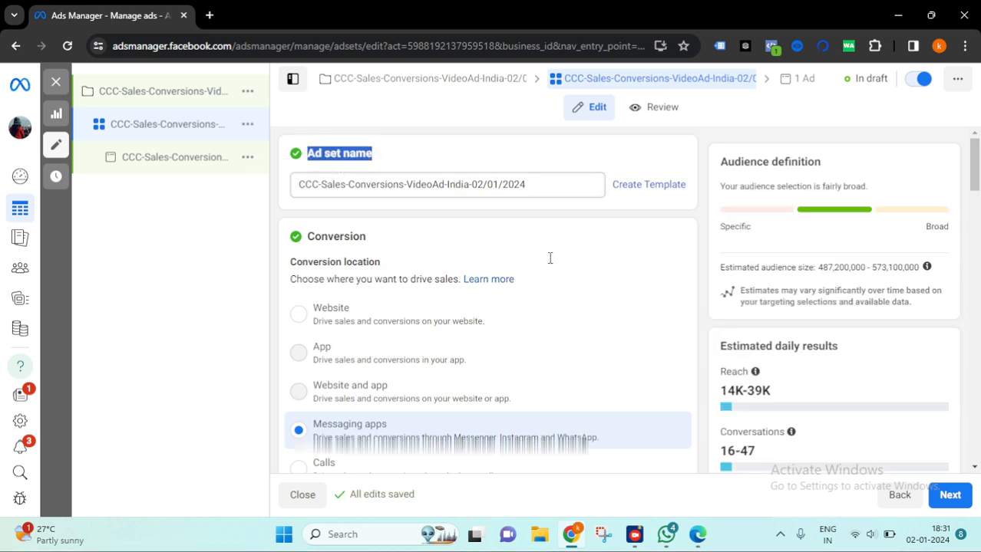
scroll(569, 258, down, 1)
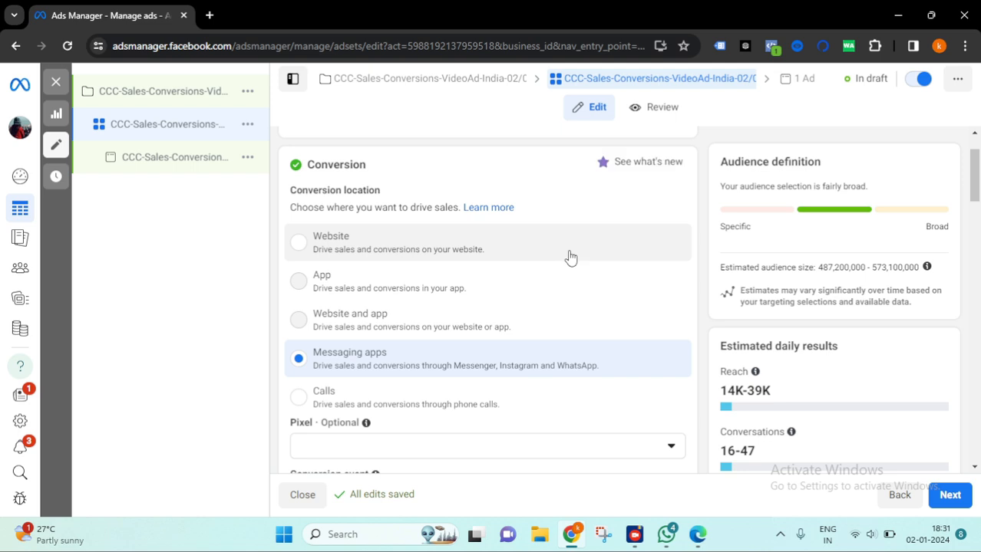
scroll(570, 258, down, 1)
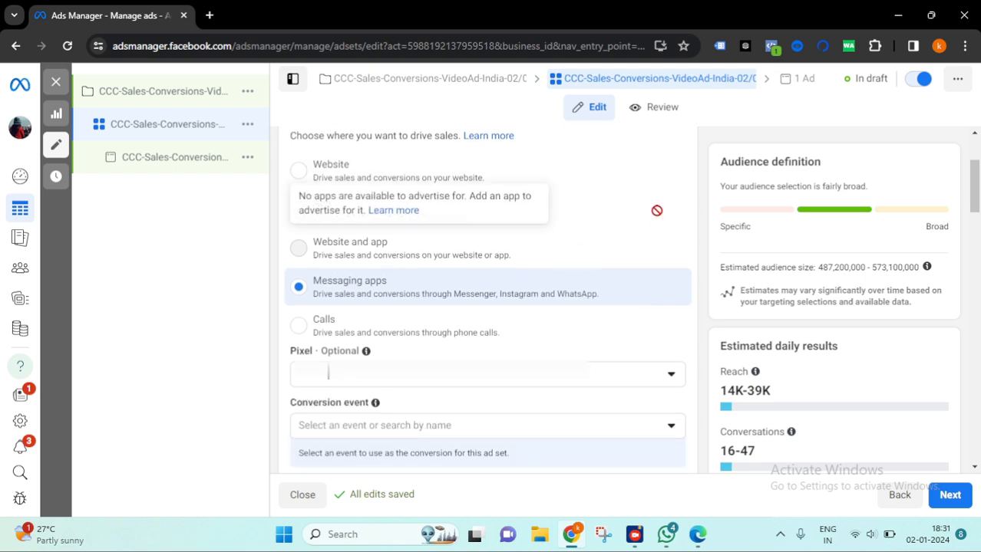
scroll(343, 230, up, 2)
drag(401, 262, 296, 261)
scroll(445, 251, down, 2)
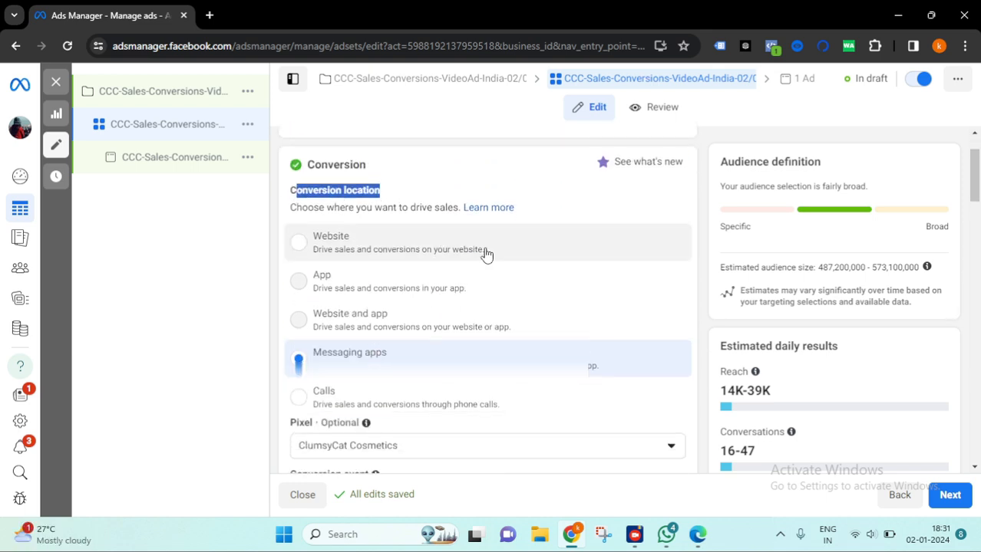
scroll(369, 218, up, 1)
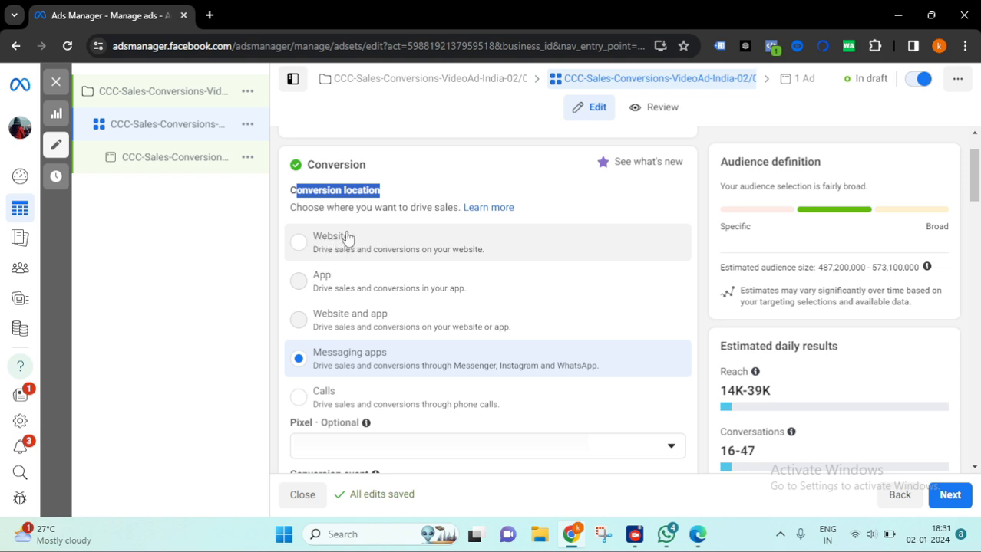
mouse_move(318, 287)
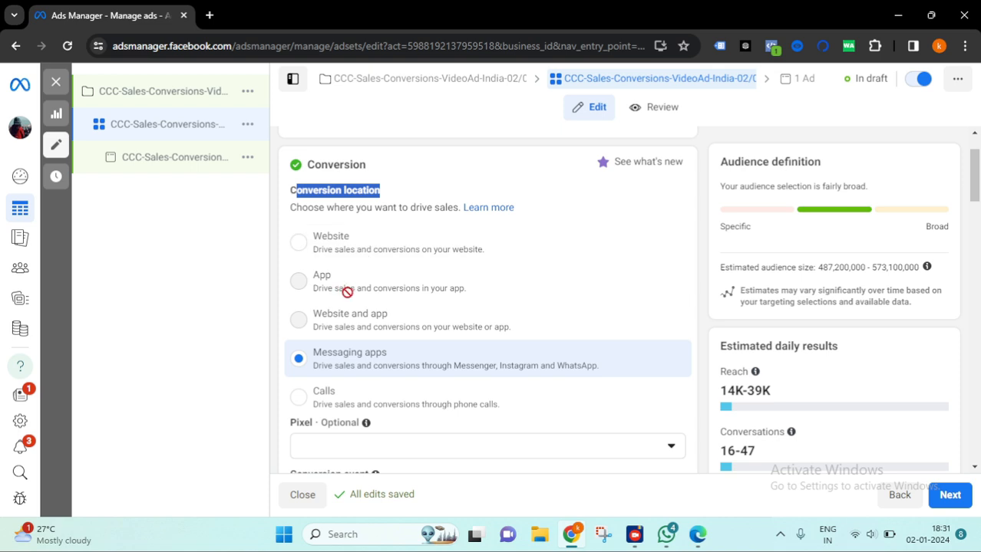
mouse_move(428, 332)
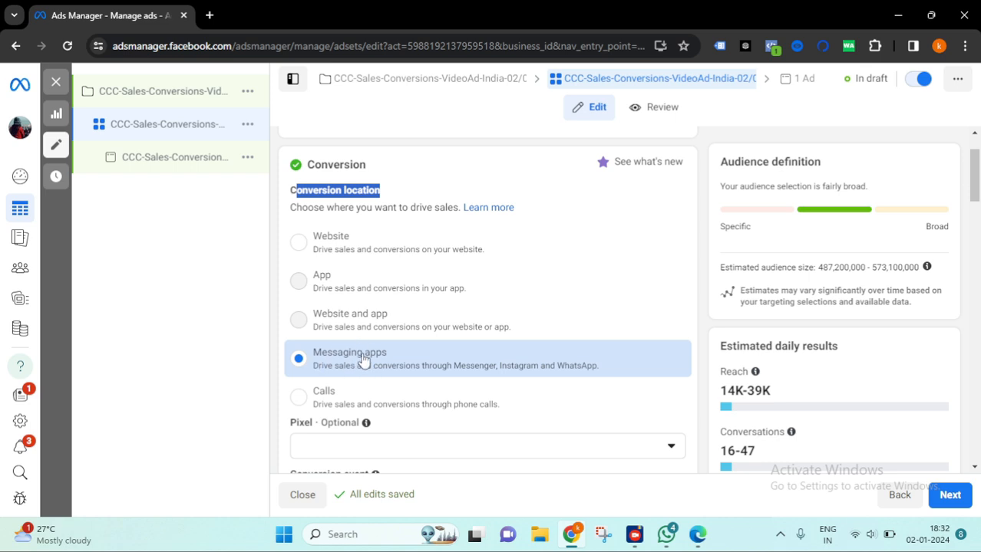
scroll(368, 364, down, 1)
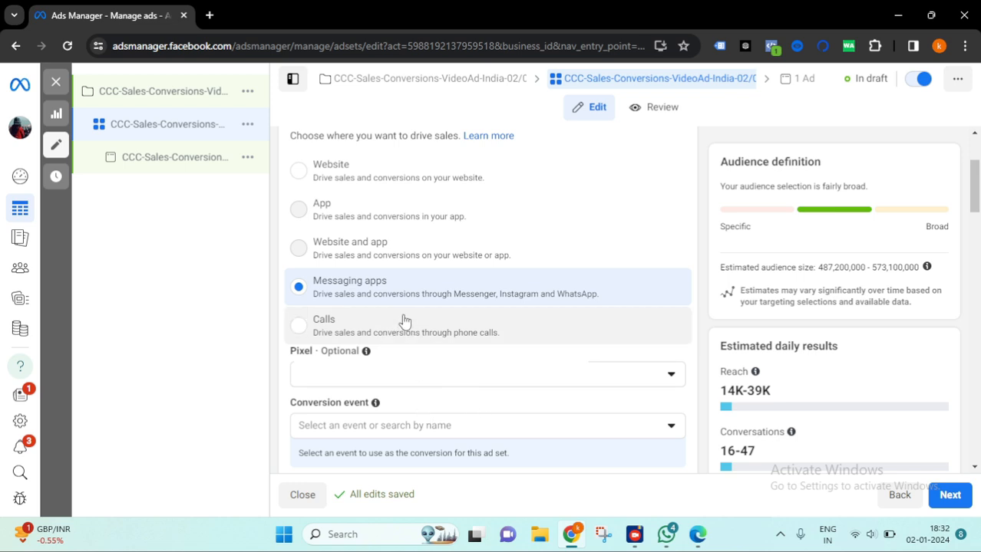
scroll(405, 322, up, 2)
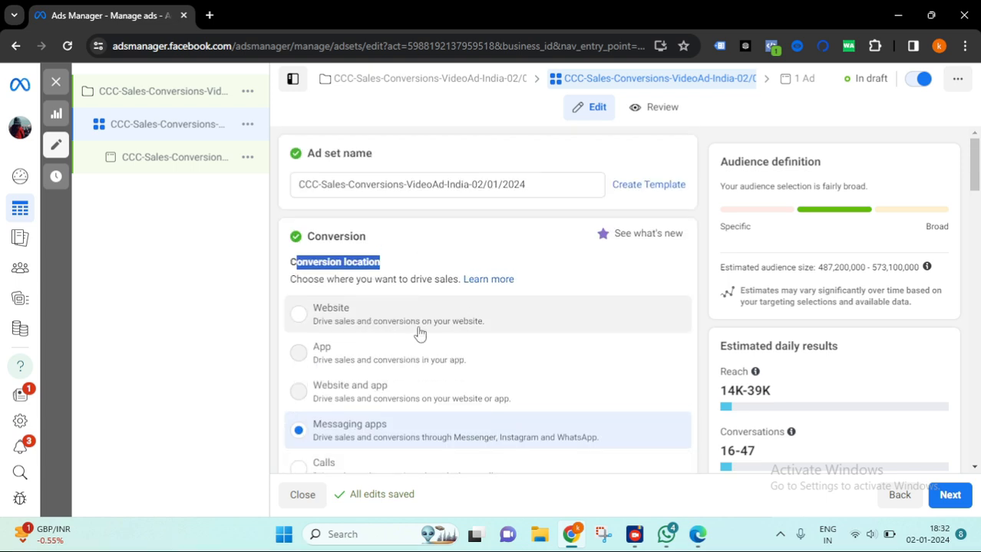
click(514, 333)
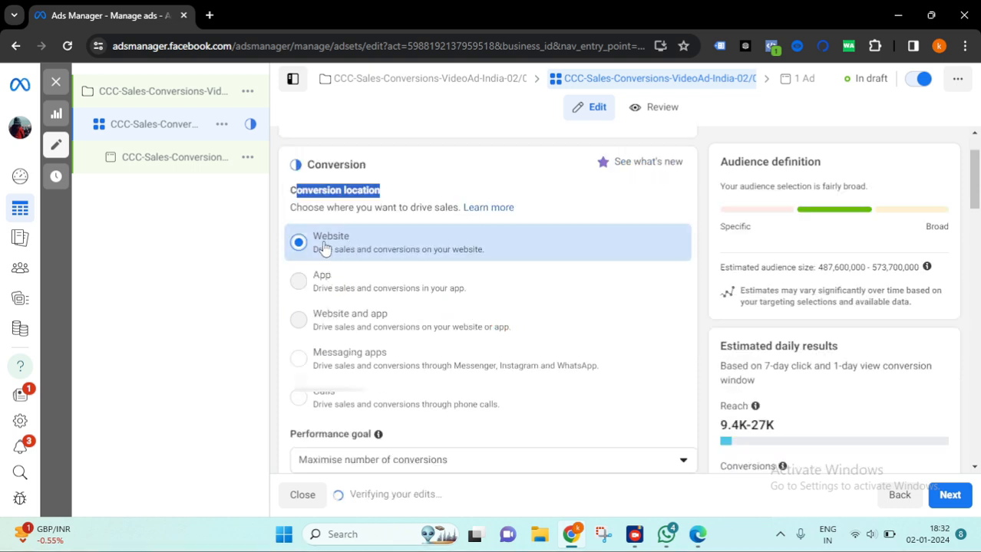
- Review the performance goal options, keeping Maximise number of conversions
scroll(880, 287, down, 2)
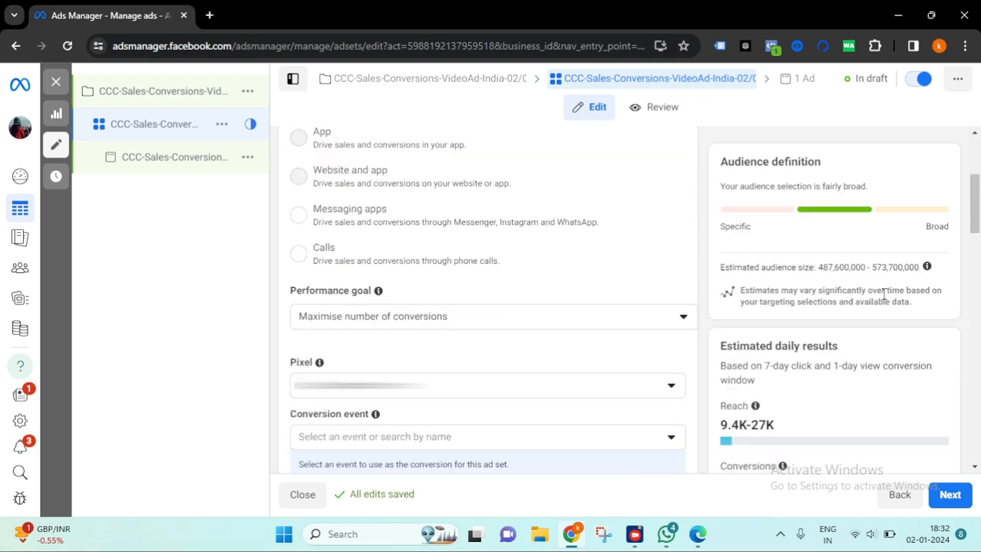
scroll(514, 313, down, 1)
scroll(427, 280, up, 2)
scroll(326, 145, down, 2)
scroll(483, 211, down, 1)
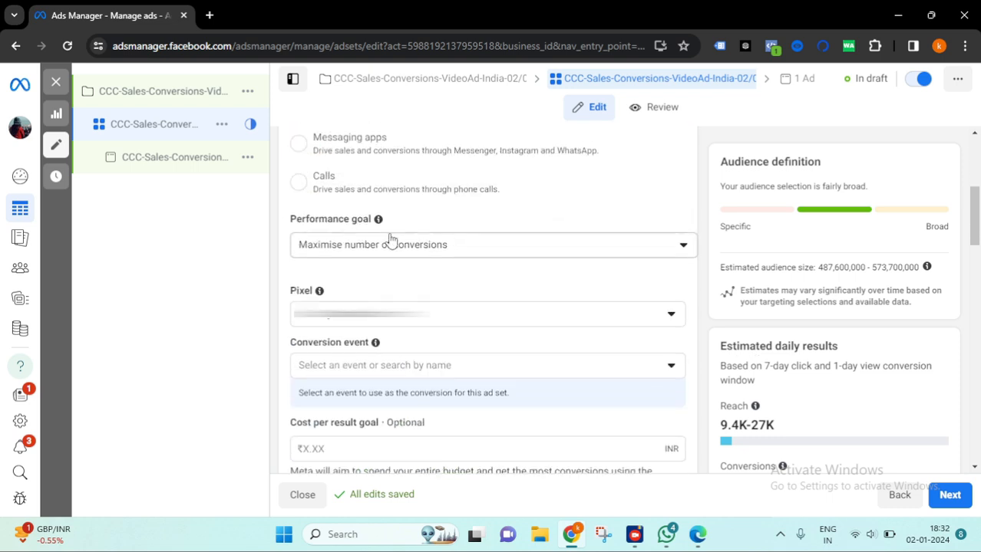
drag(373, 220, 290, 221)
click(526, 218)
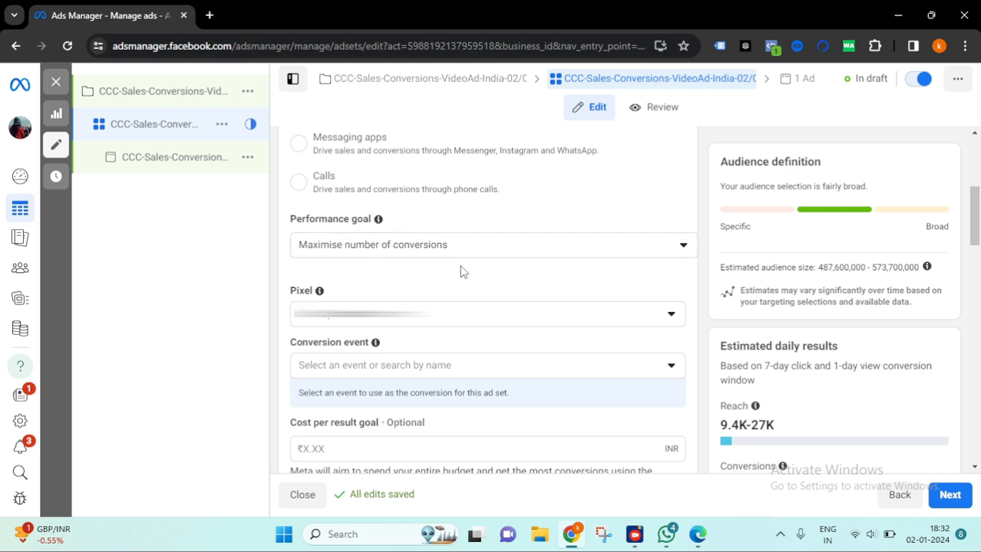
click(533, 257)
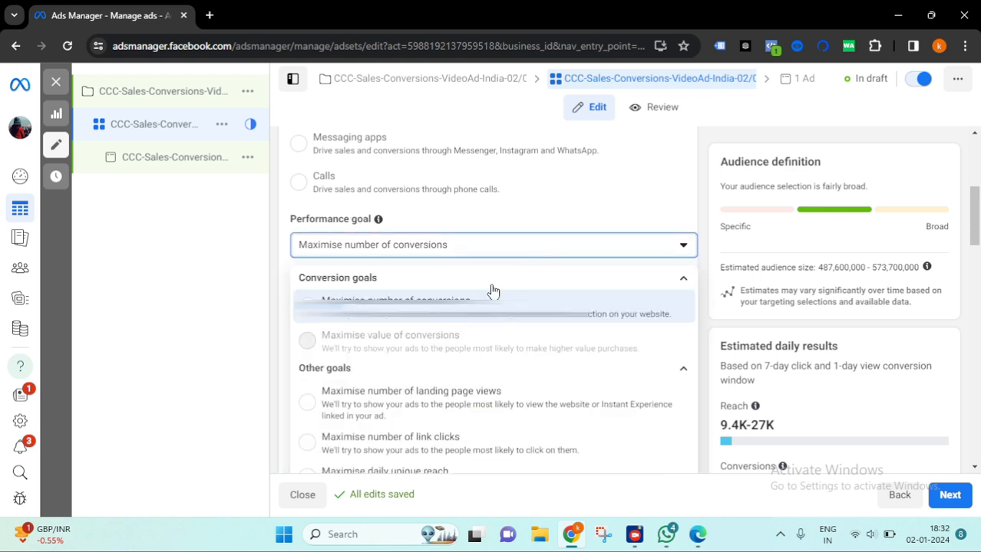
scroll(491, 277, down, 1)
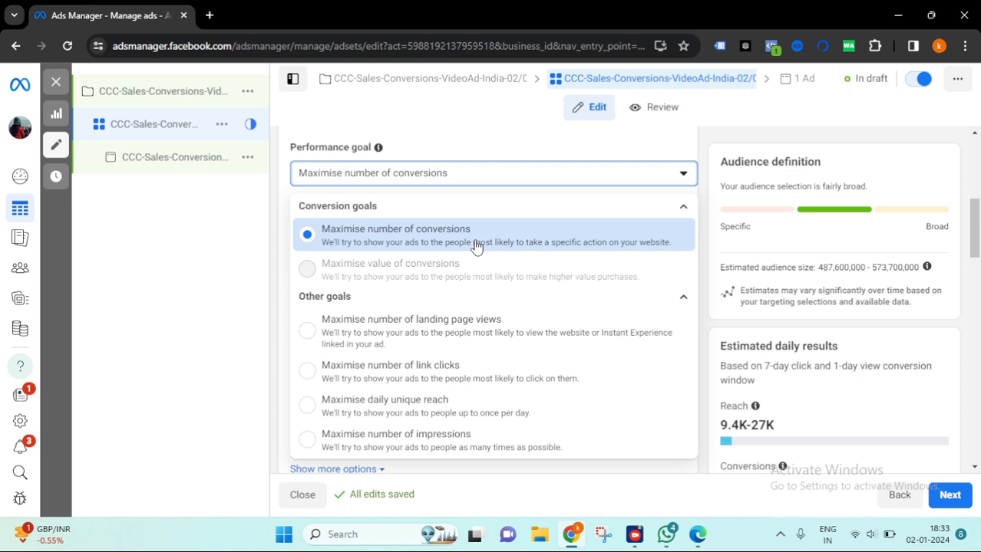
scroll(476, 246, down, 2)
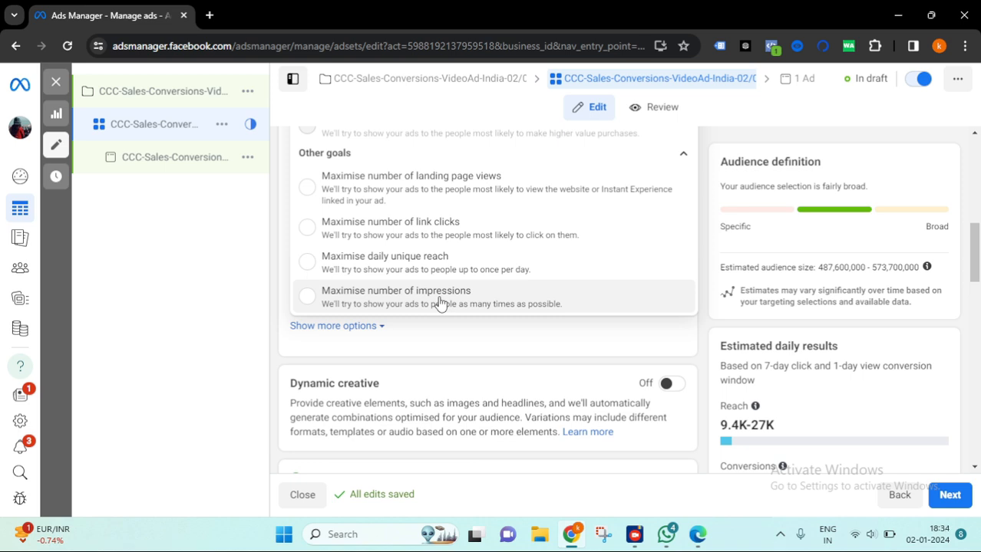
scroll(448, 293, up, 3)
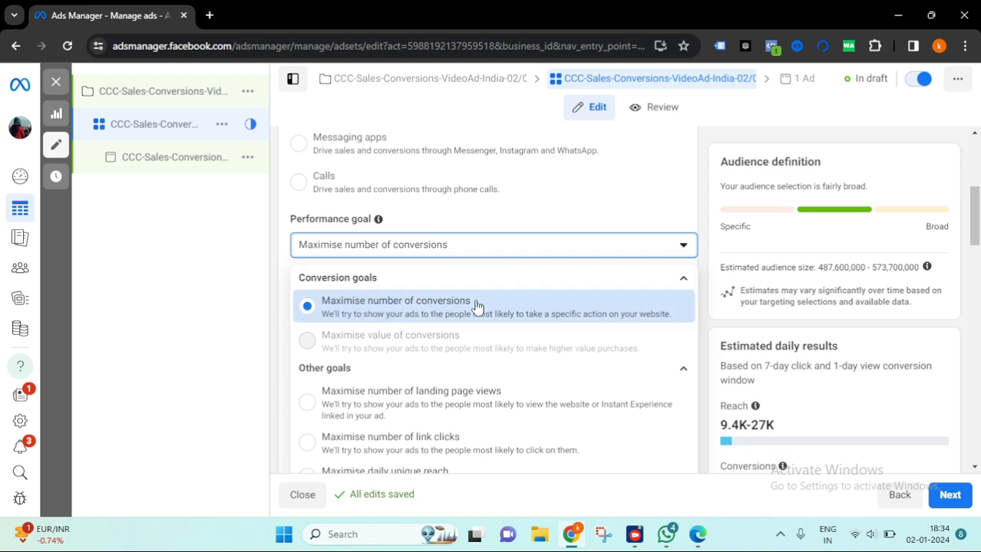
click(700, 277)
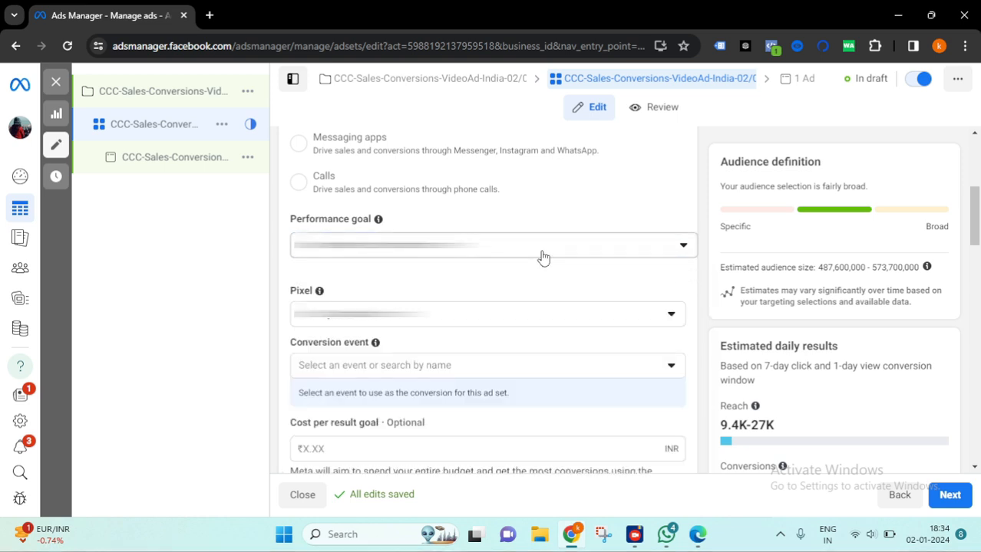
- Set the conversion event to Initiate checkout and dismiss the engaged-view attribution recommendation
scroll(587, 281, down, 1)
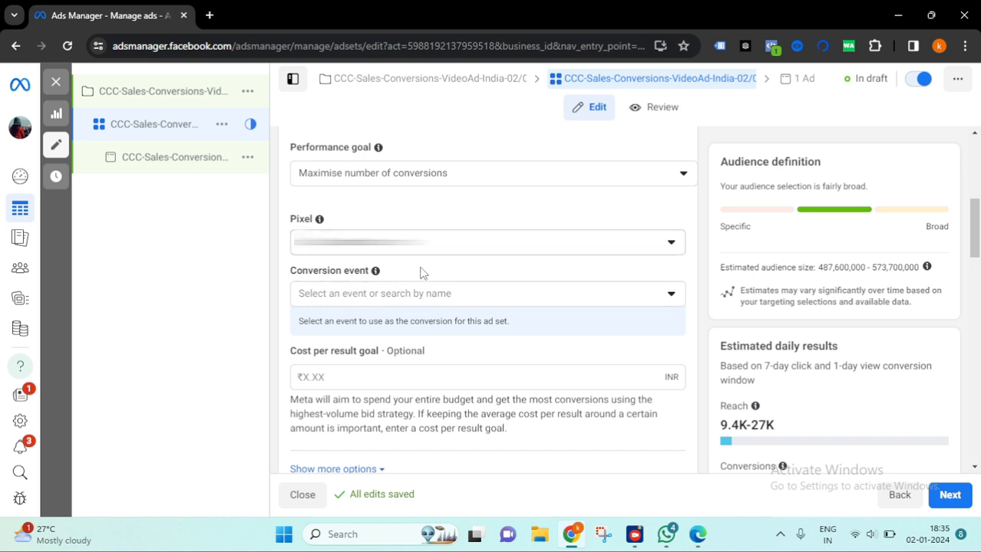
drag(372, 275, 291, 276)
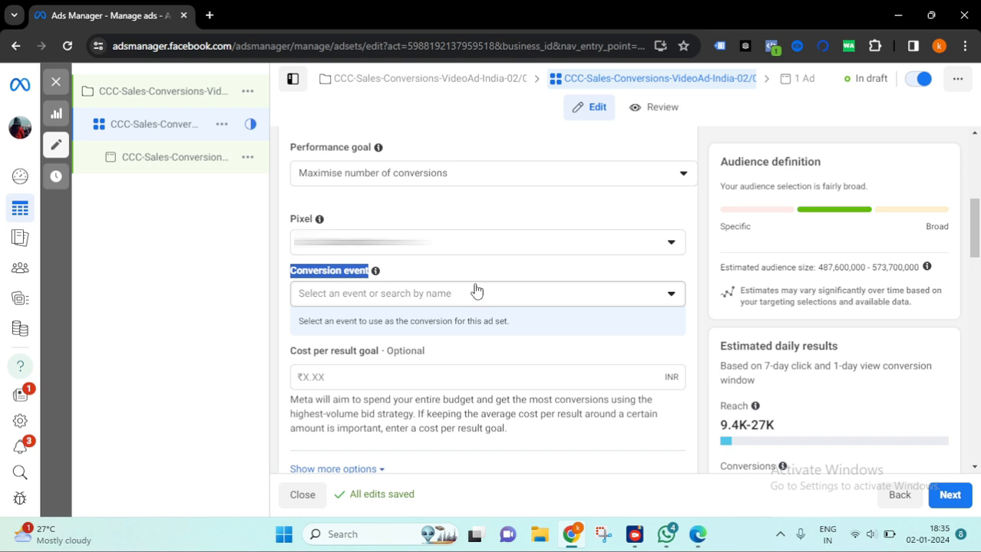
click(608, 294)
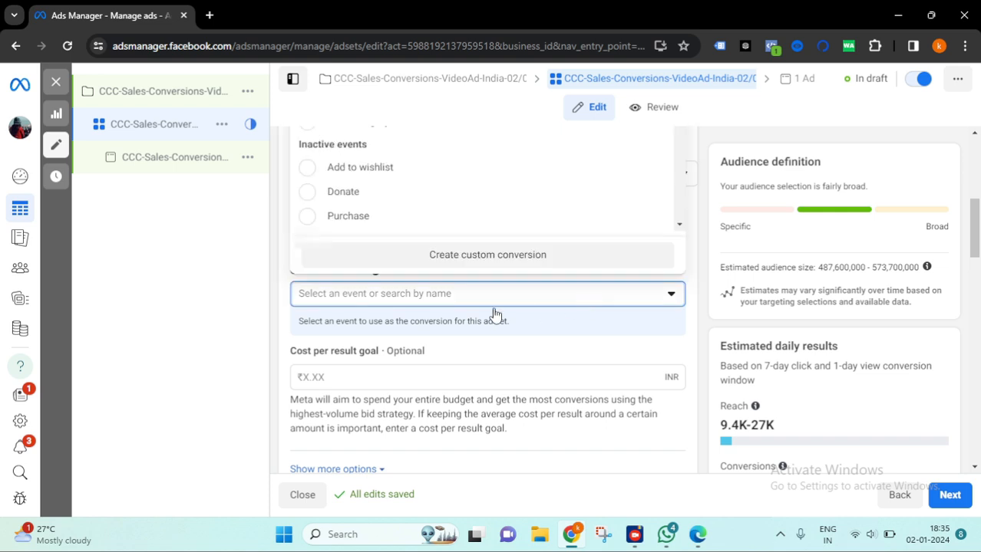
scroll(400, 200, up, 1)
scroll(401, 200, down, 1)
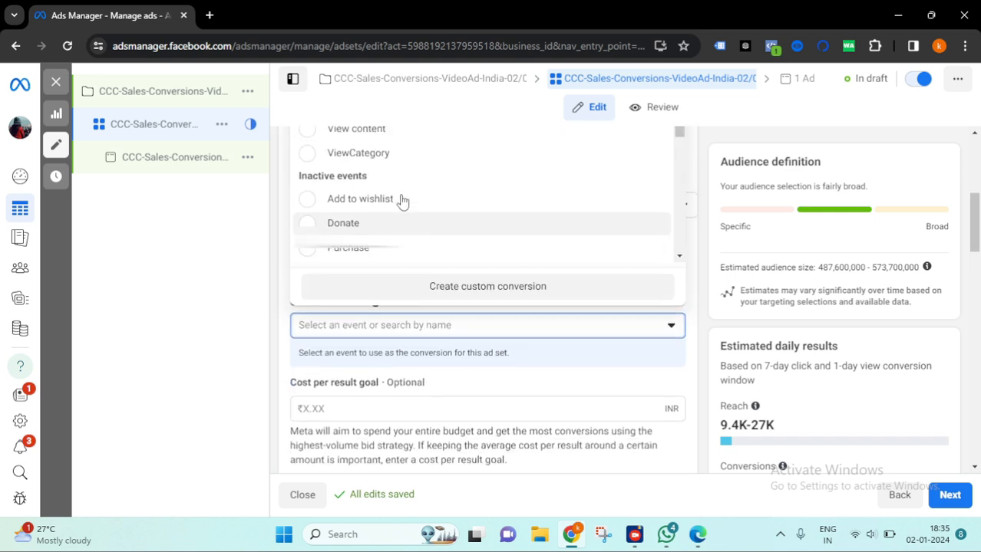
scroll(401, 207, up, 3)
scroll(407, 267, down, 1)
scroll(360, 273, up, 1)
mouse_move(351, 273)
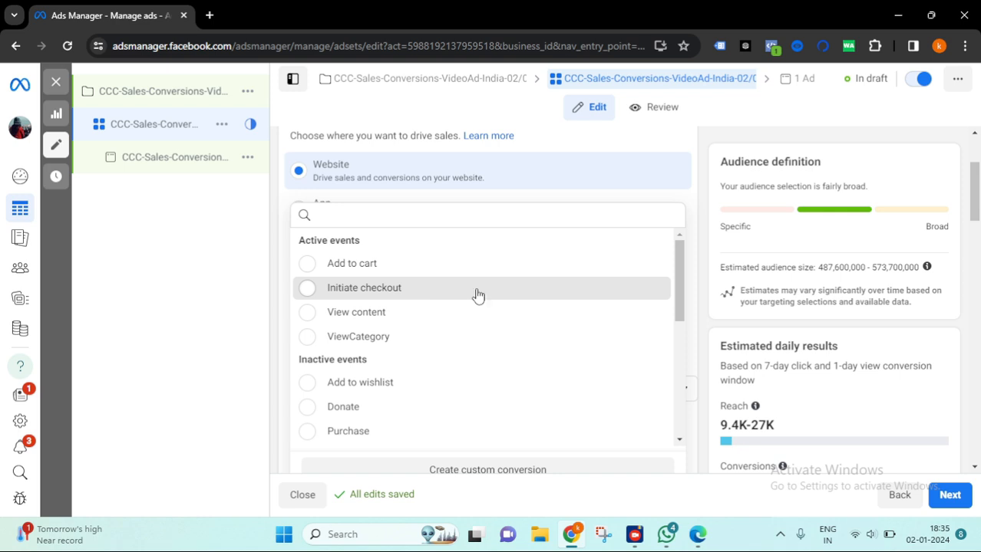
click(436, 297)
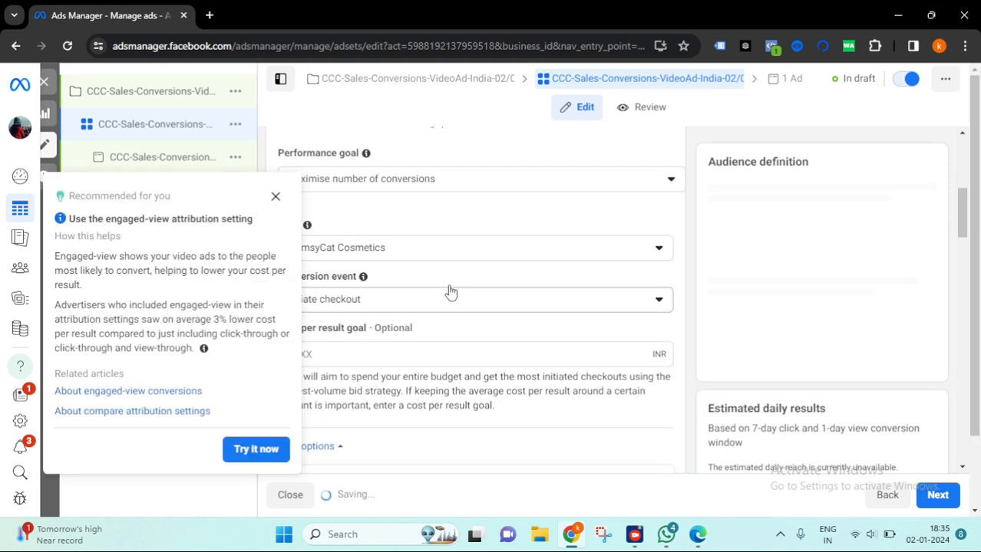
click(448, 297)
click(275, 196)
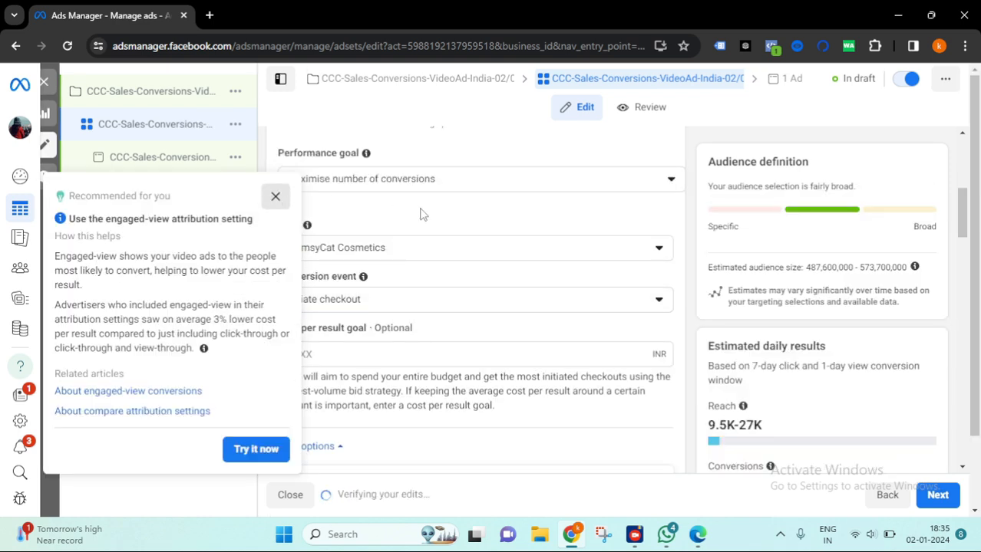
- Change the conversion event to Purchase
click(428, 299)
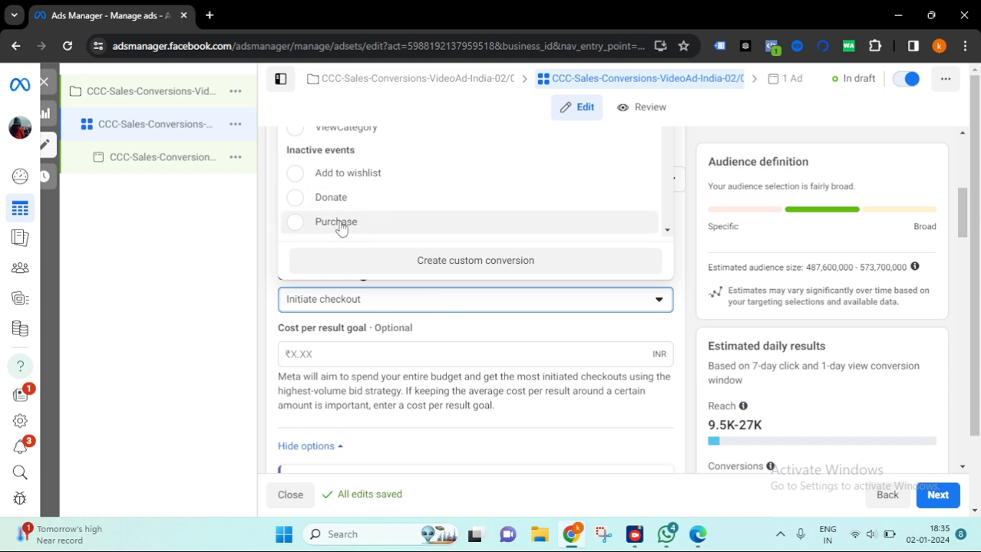
scroll(445, 248, down, 2)
scroll(444, 248, up, 2)
scroll(423, 243, up, 2)
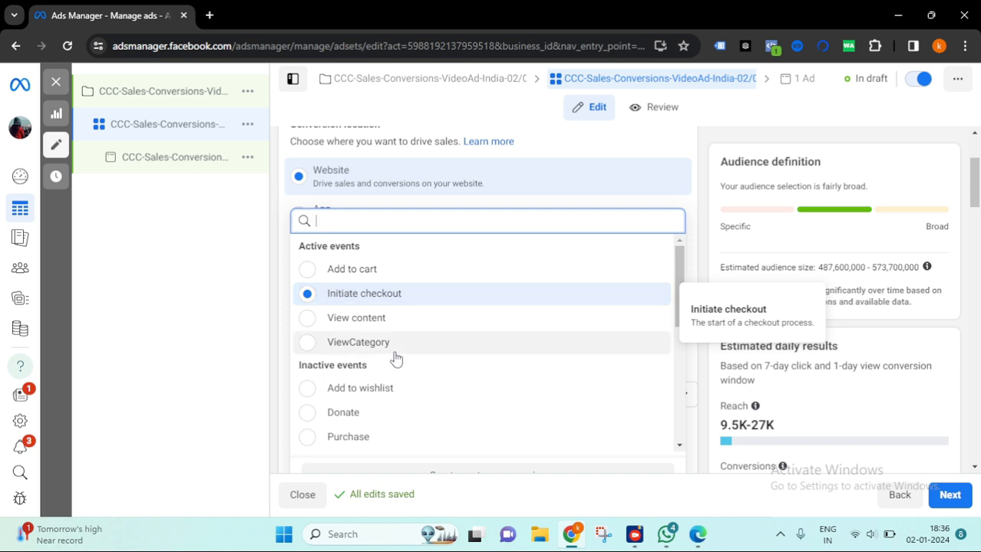
scroll(394, 357, down, 1)
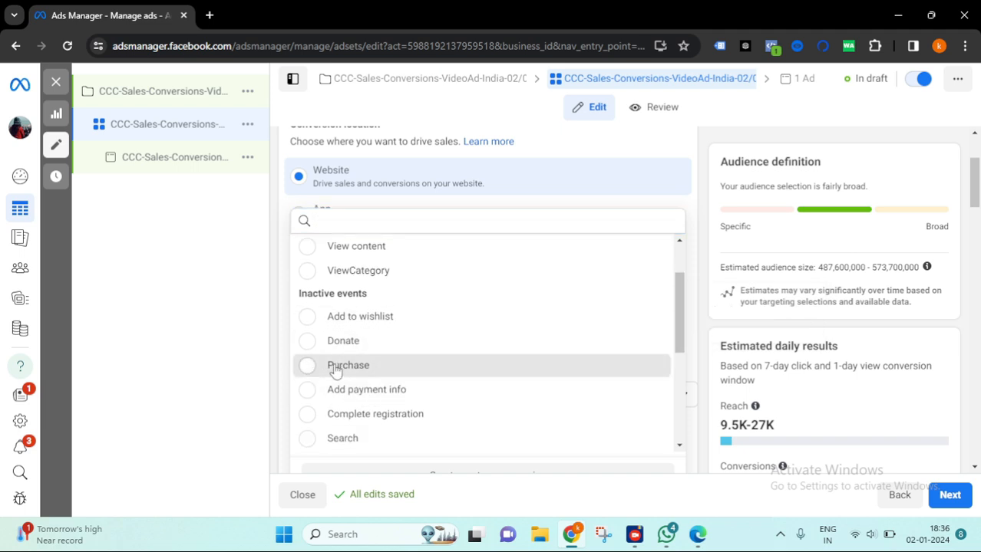
click(588, 358)
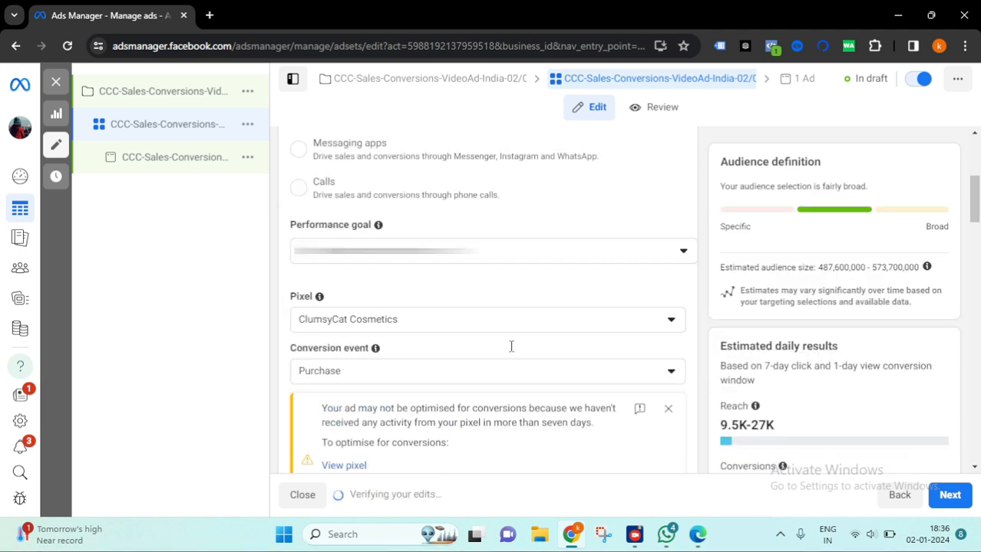
drag(324, 336, 618, 362)
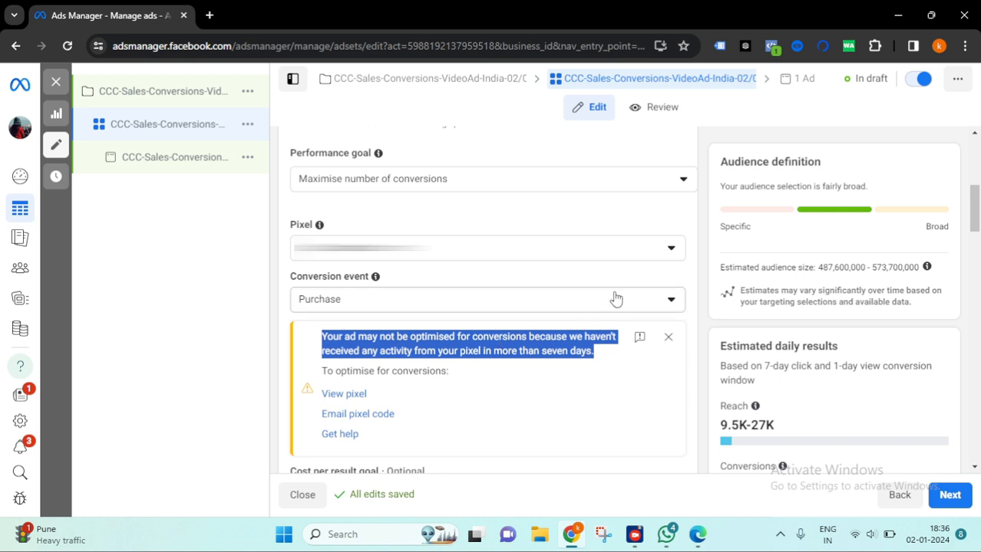
- Set the conversion event back to Initiate checkout
click(642, 300)
scroll(400, 205, up, 2)
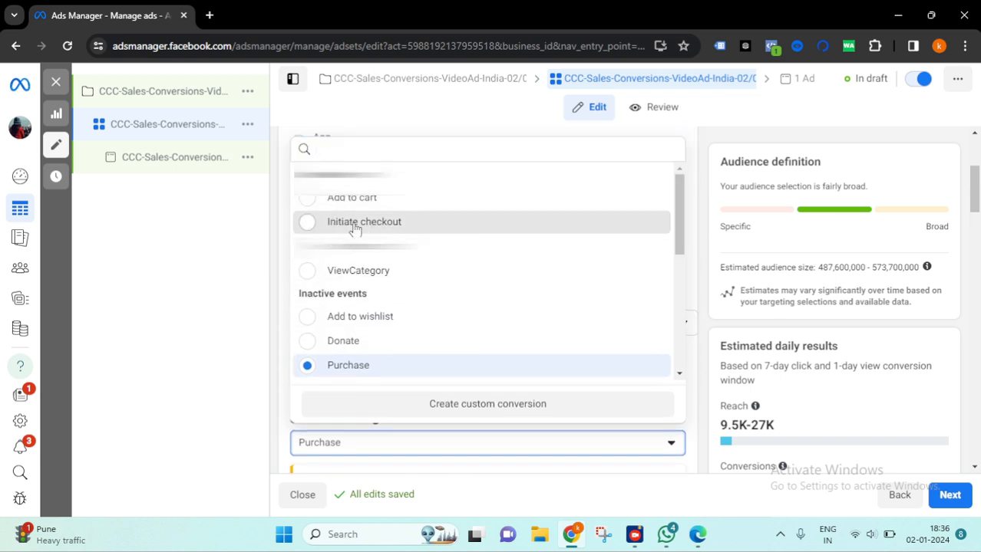
click(438, 223)
scroll(583, 387, down, 2)
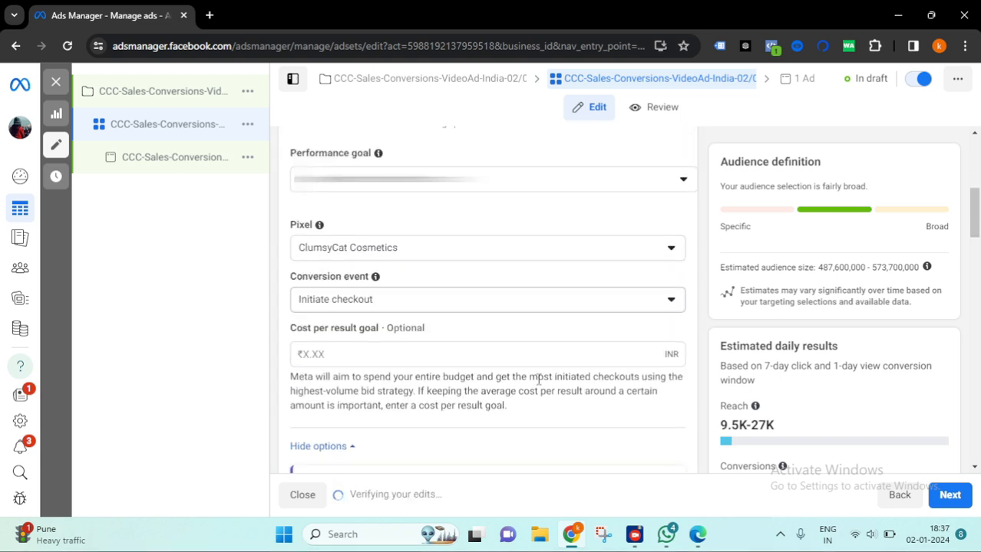
- Dismiss the engaged-view tip and set the Engaged-view attribution window to 1 day
scroll(644, 296, down, 1)
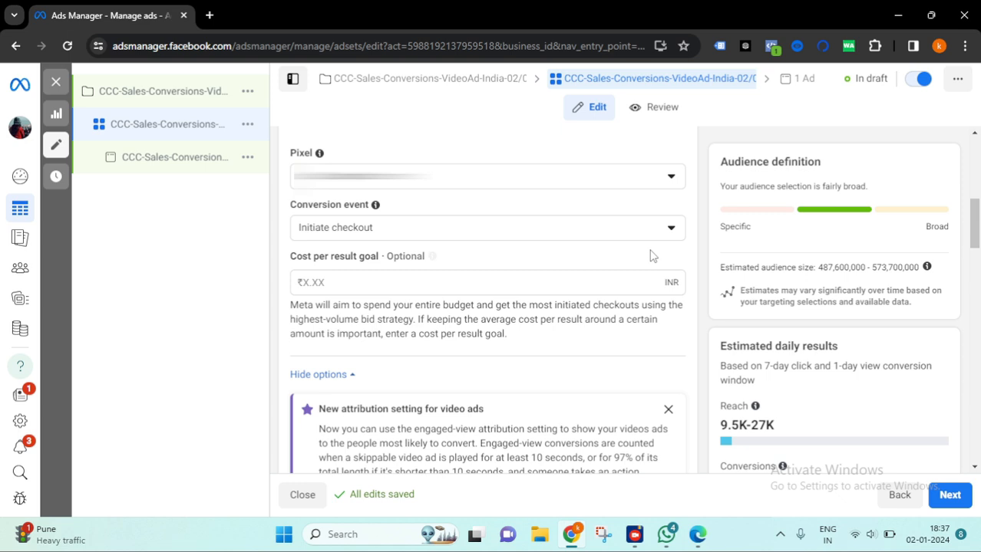
scroll(587, 285, down, 1)
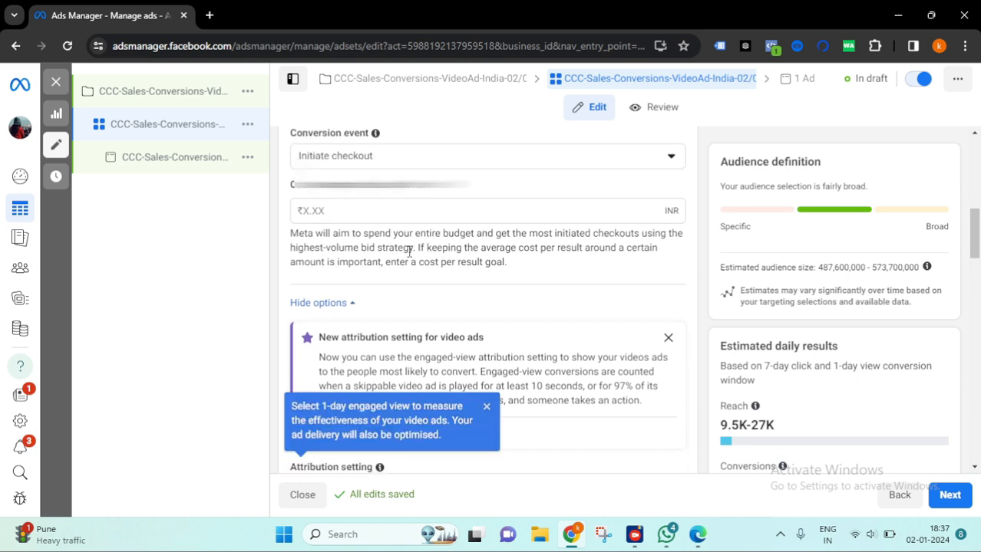
click(337, 211)
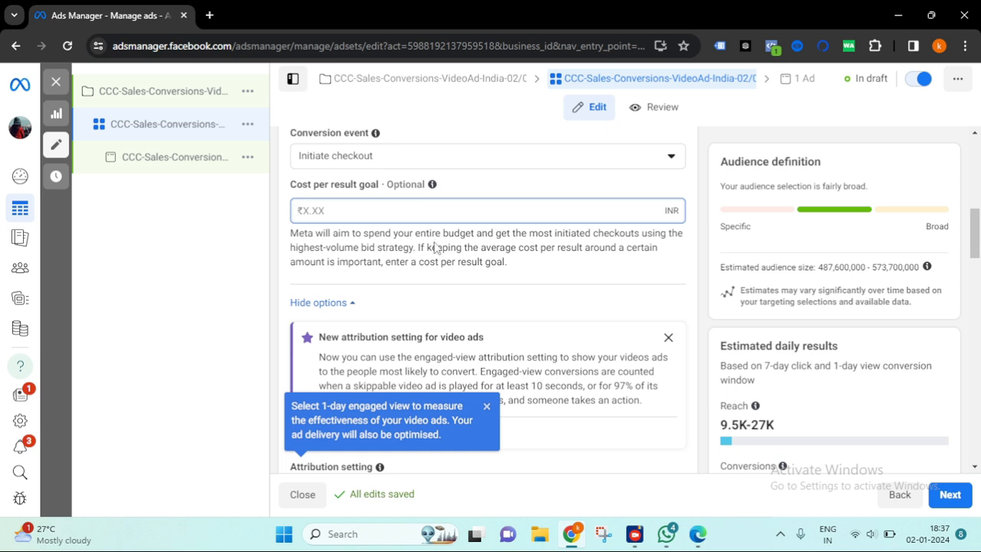
scroll(569, 241, down, 1)
scroll(568, 240, down, 3)
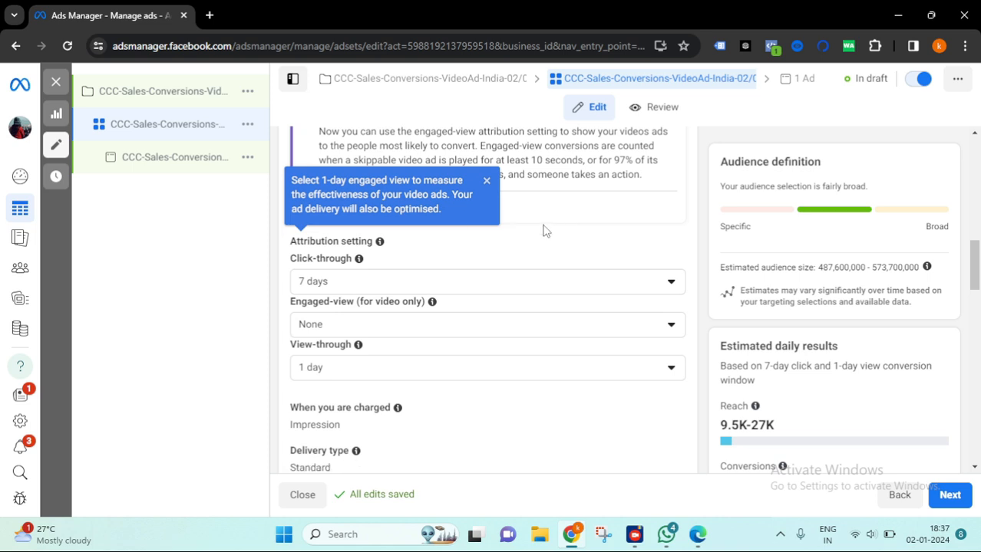
drag(383, 186, 293, 188)
click(424, 180)
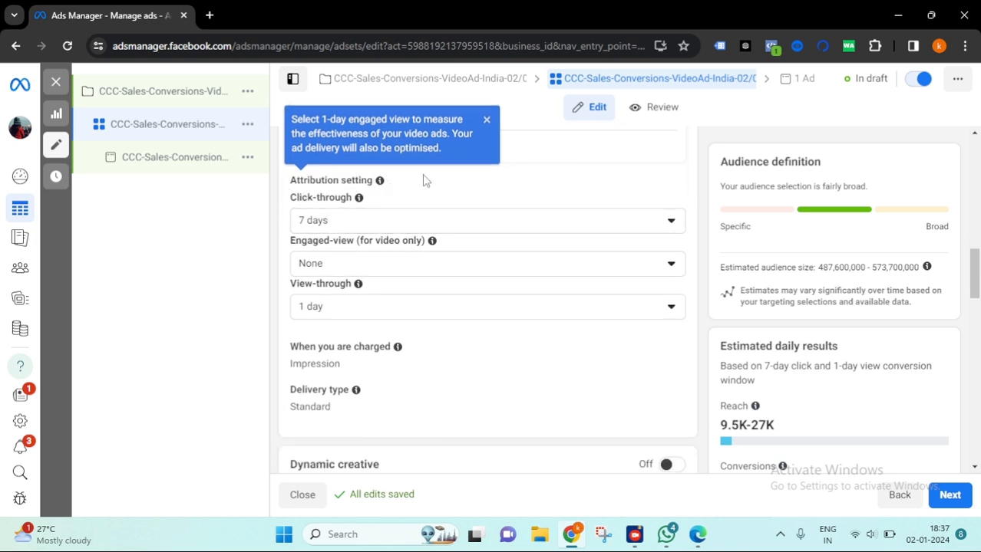
click(486, 119)
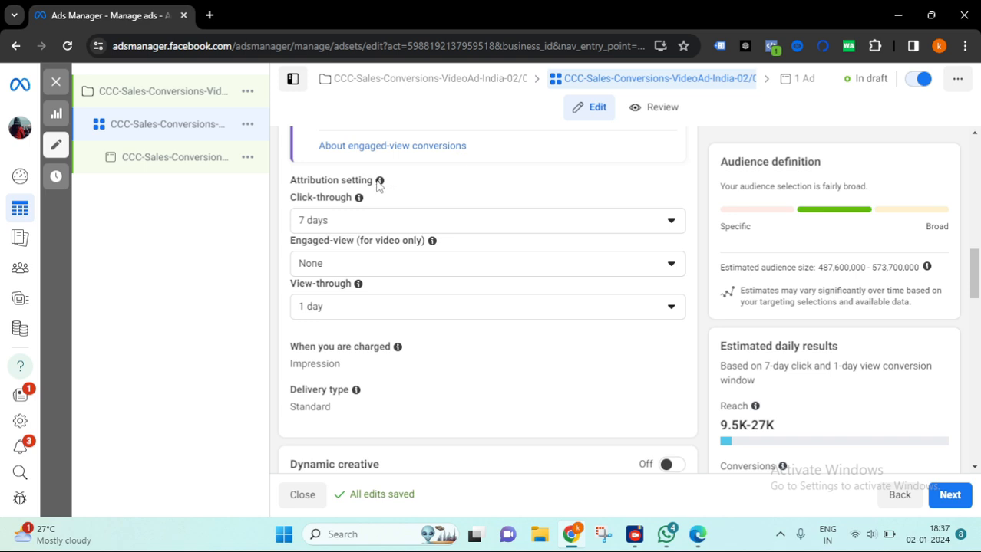
mouse_move(386, 185)
click(363, 270)
click(358, 322)
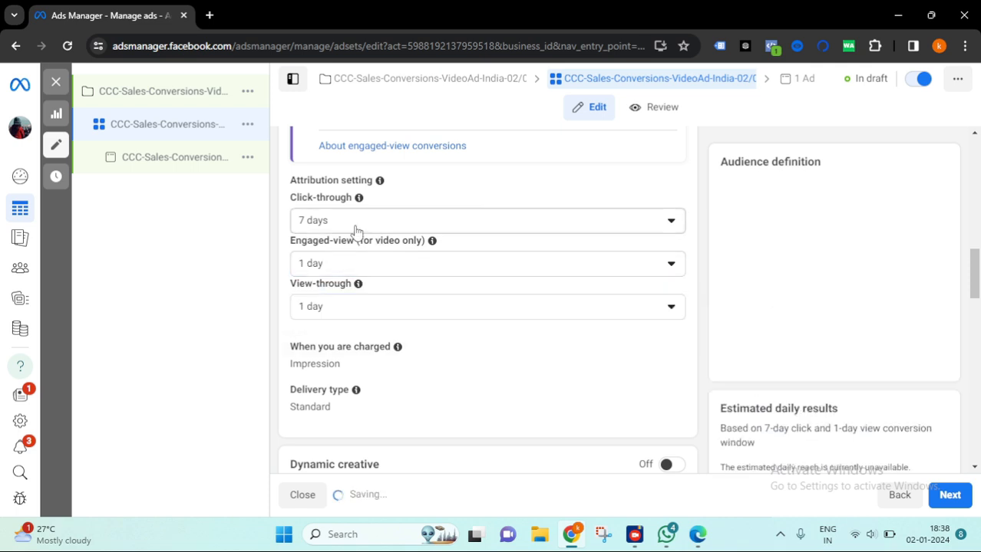
- Review the ad set's charging, delivery type and Dynamic creative settings
scroll(372, 284, down, 2)
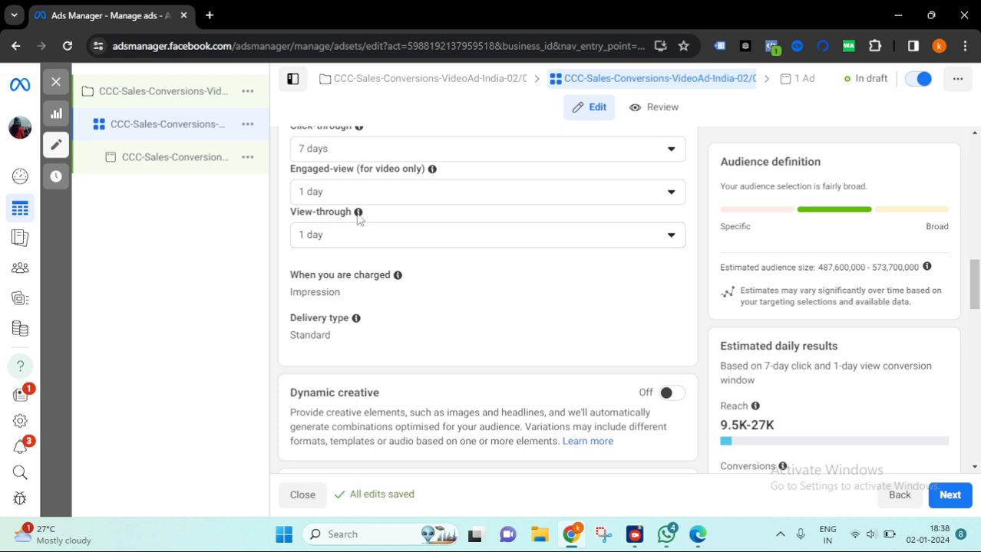
mouse_move(358, 215)
scroll(530, 306, down, 1)
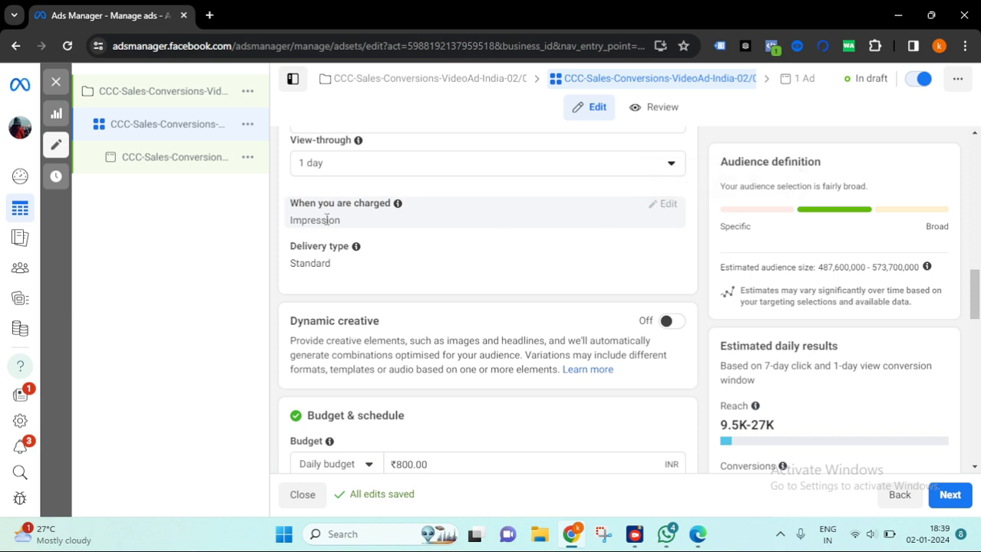
drag(349, 224, 284, 222)
scroll(659, 204, down, 2)
scroll(554, 217, up, 2)
scroll(657, 223, down, 1)
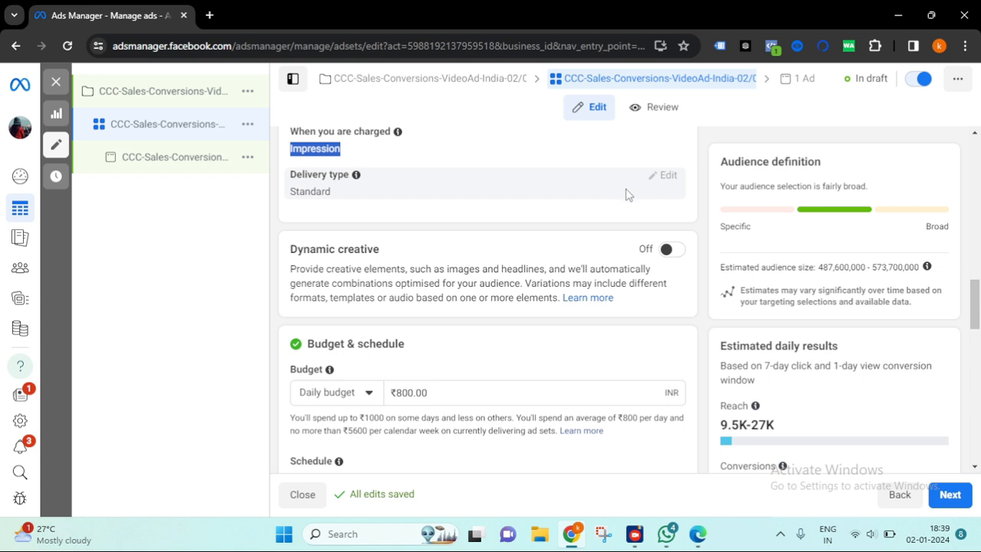
scroll(464, 232, down, 1)
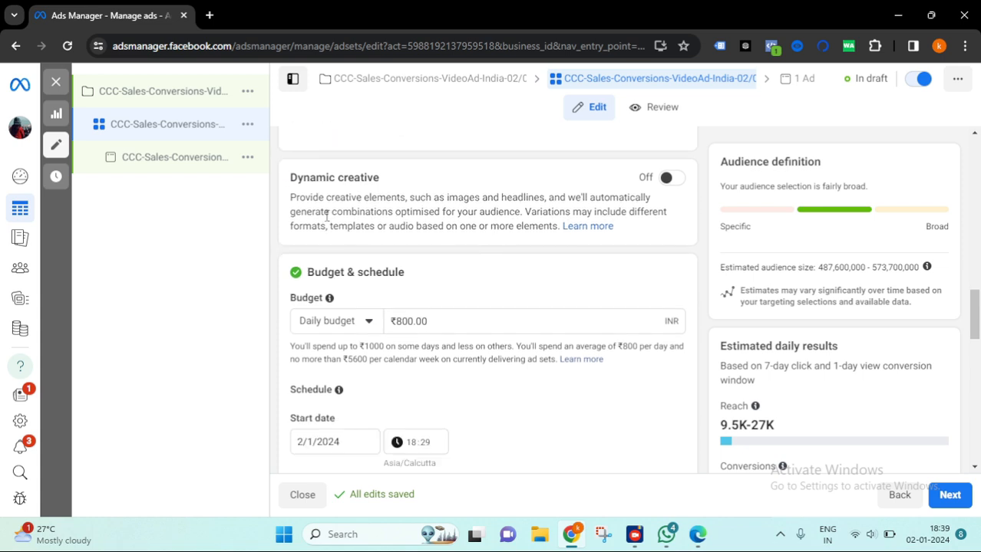
drag(292, 177, 396, 186)
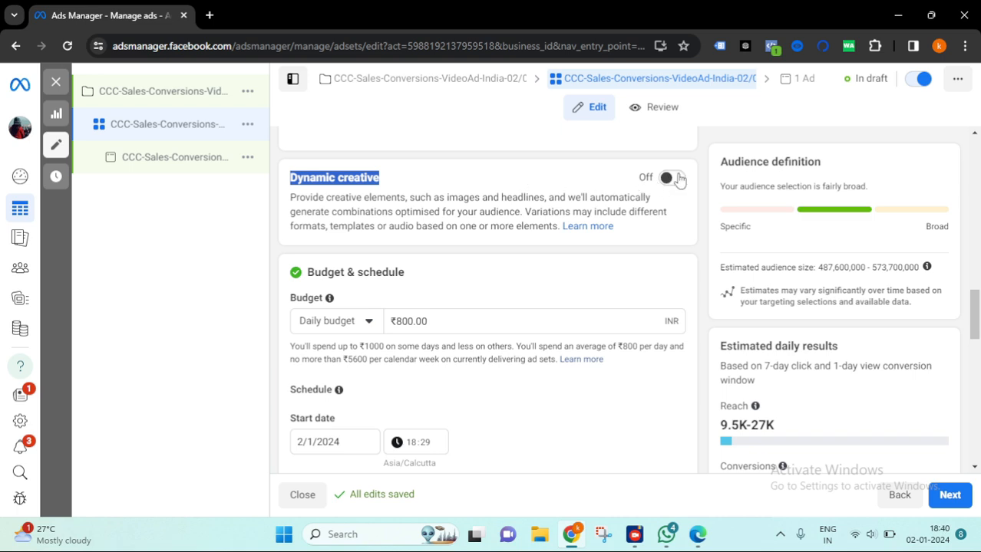
drag(363, 199, 650, 197)
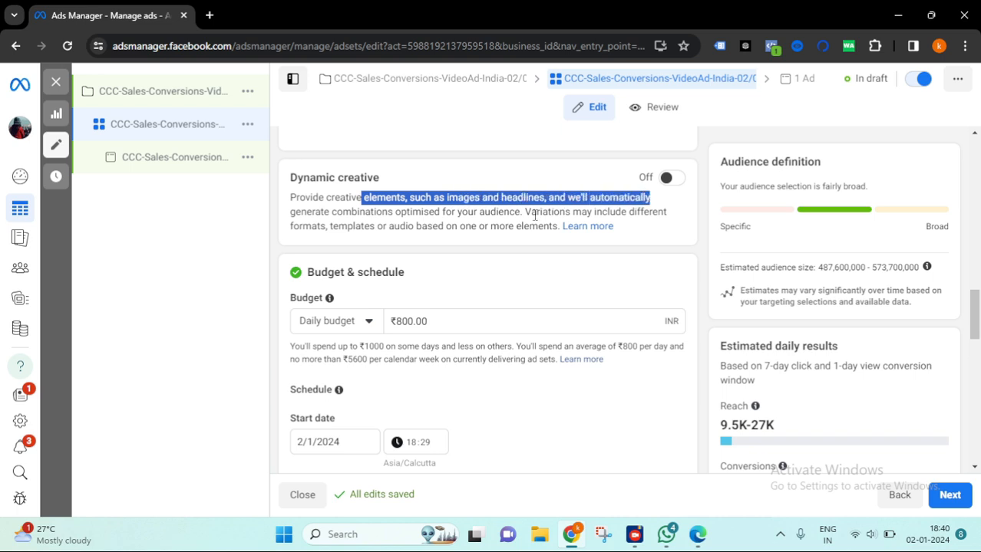
click(352, 217)
drag(290, 215, 585, 213)
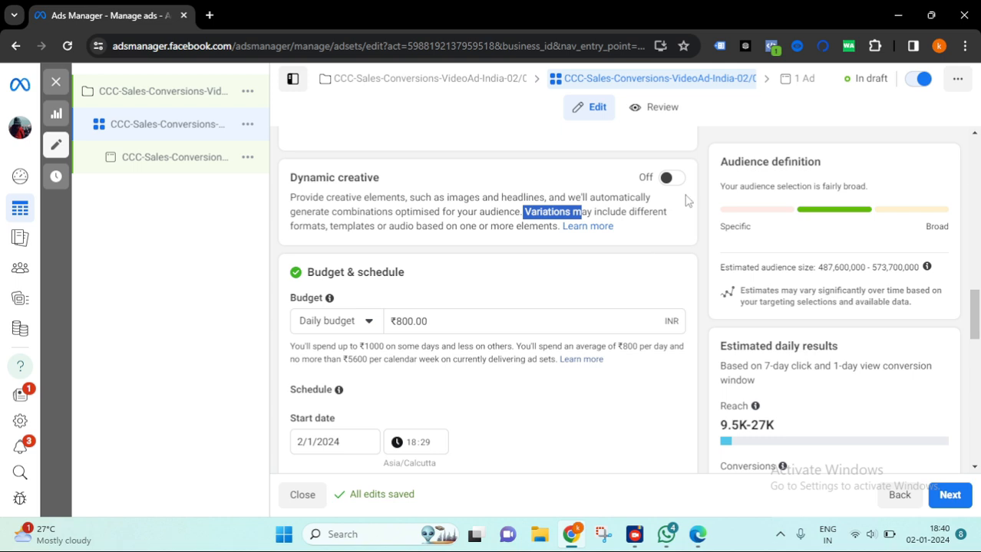
click(640, 228)
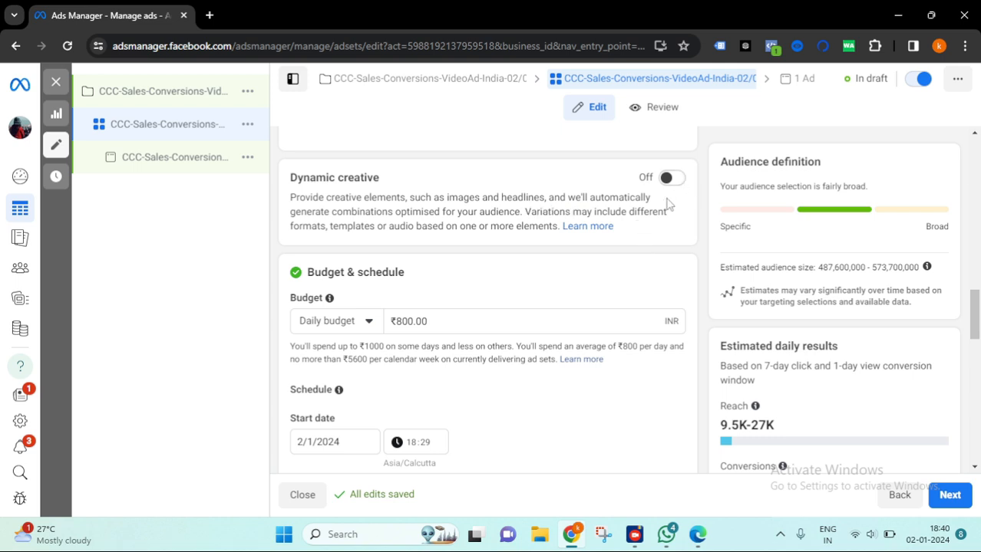
- Review the budget type options and the budget scheduling section, keeping Daily budget
scroll(488, 281, down, 2)
scroll(491, 203, down, 1)
scroll(399, 192, up, 1)
click(362, 183)
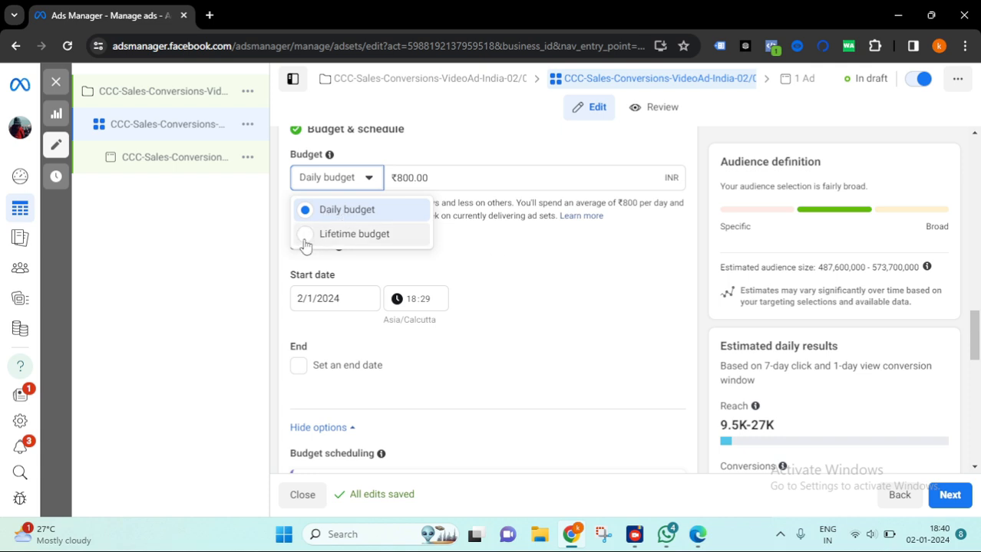
click(614, 290)
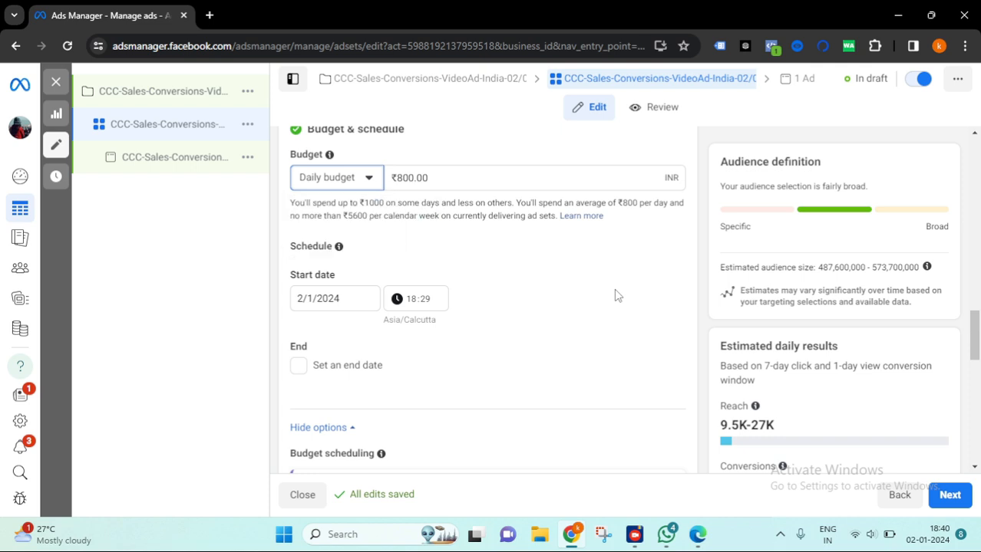
click(369, 184)
click(519, 274)
scroll(853, 253, down, 10)
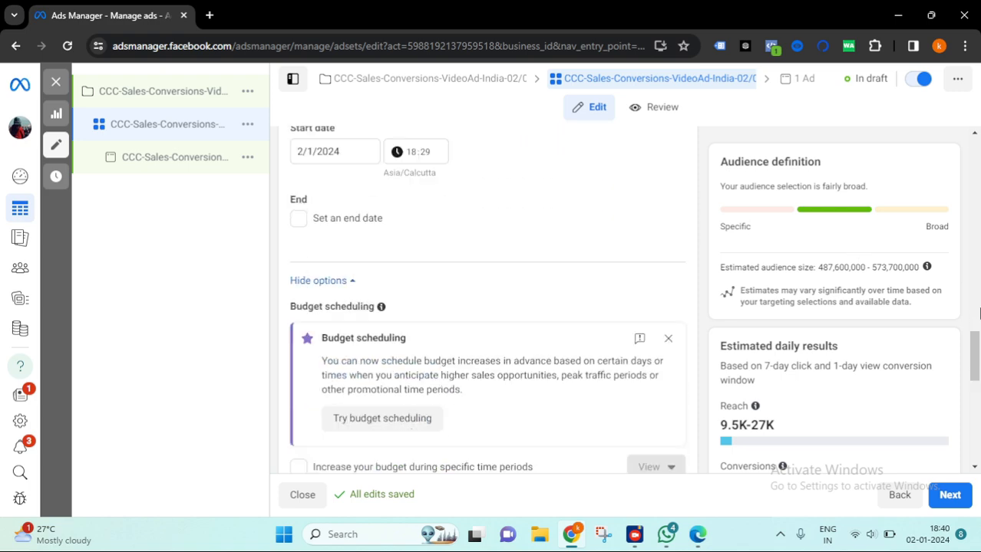
drag(756, 266, 716, 267)
- Set the daily budget to ₹1,800.00 and check the estimated daily results
mouse_move(782, 246)
scroll(477, 258, up, 10)
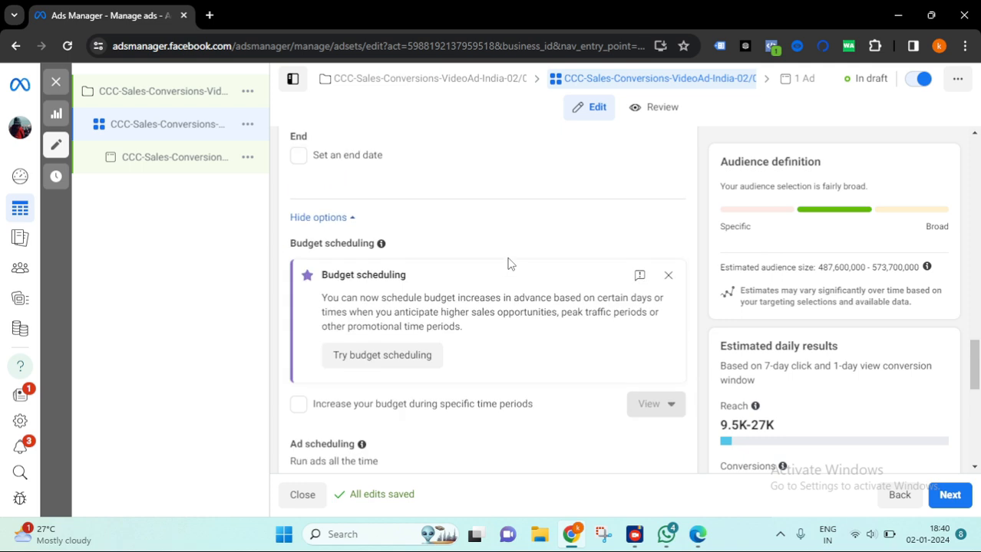
scroll(365, 267, up, 3)
click(397, 326)
text(1,800.00)
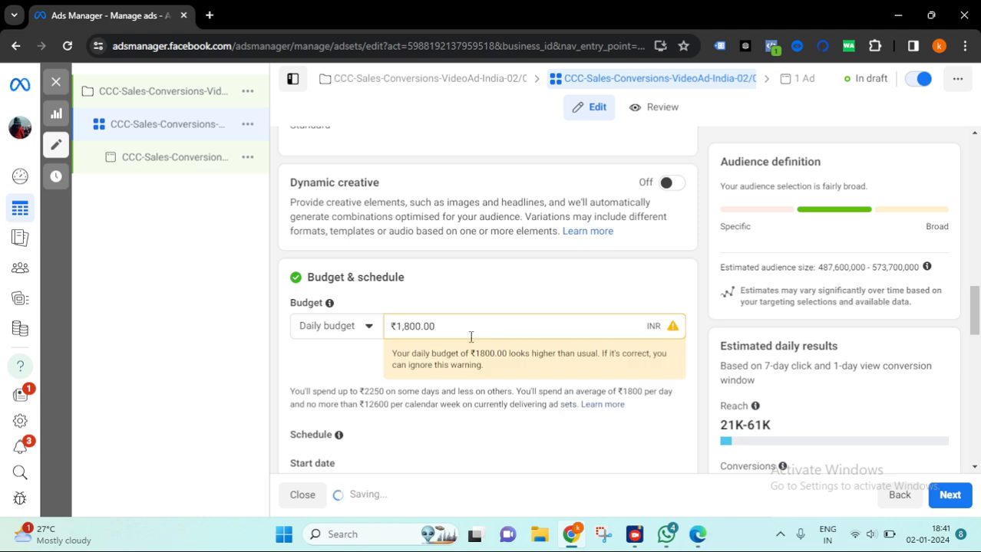
scroll(869, 408, down, 10)
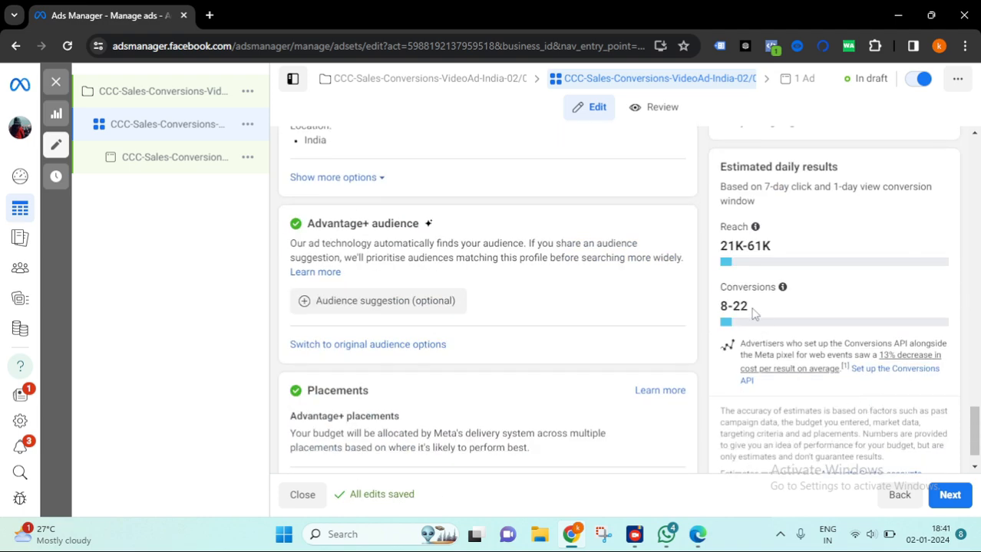
drag(751, 306, 714, 307)
scroll(606, 287, down, 1)
scroll(621, 280, up, 8)
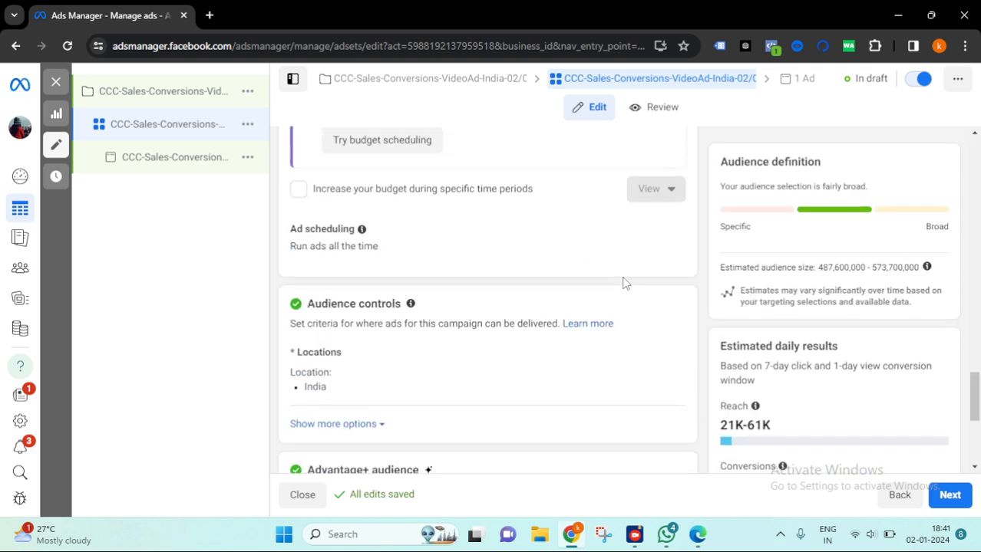
- Set the daily budget to ₹1,000.00 and check the estimated conversions
scroll(434, 263, up, 2)
click(410, 214)
key(BackSpace)
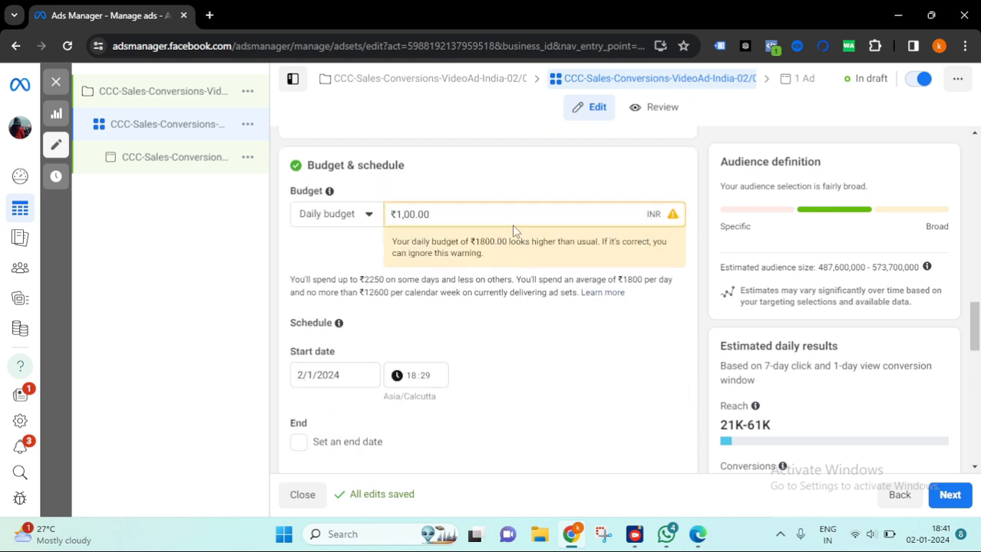
text(0)
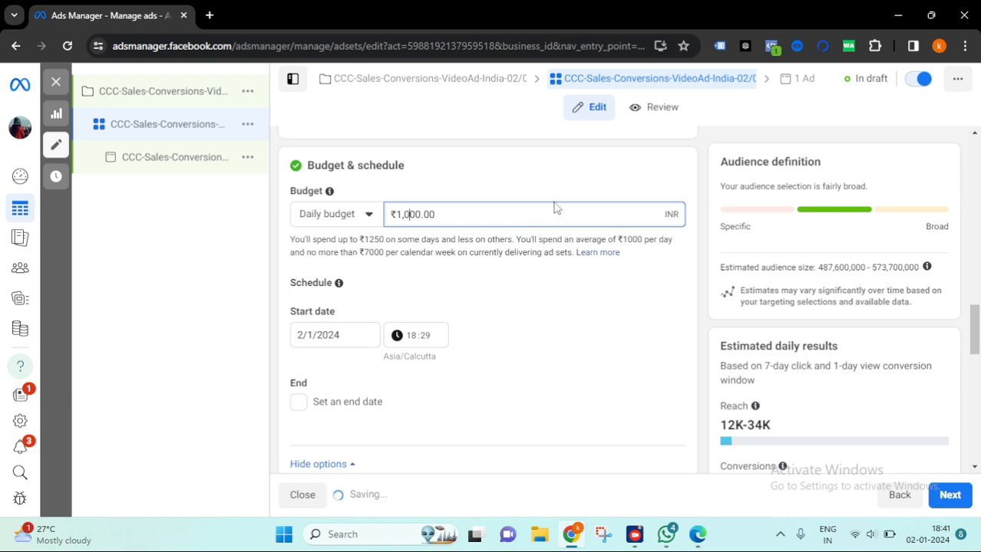
scroll(725, 461, down, 8)
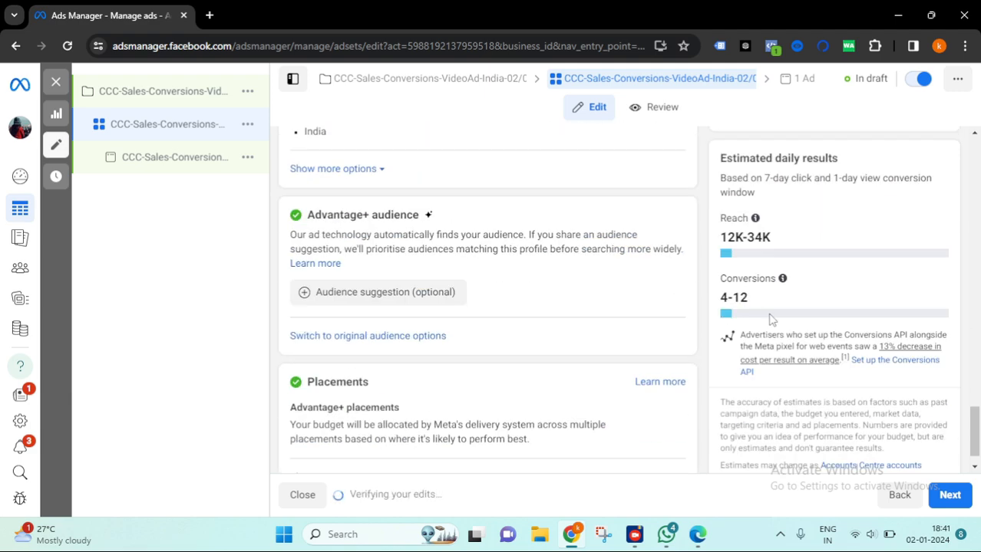
drag(749, 305, 718, 299)
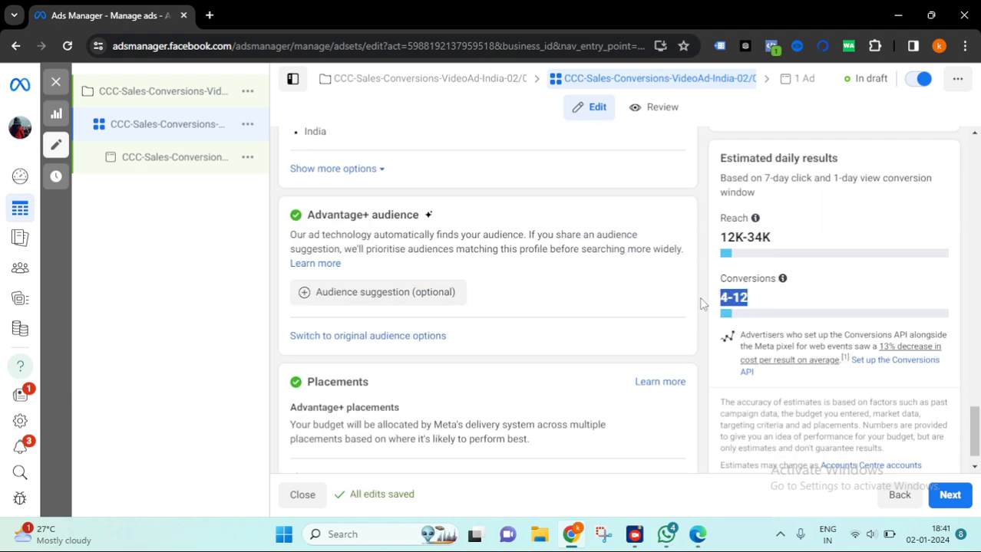
scroll(591, 300, up, 4)
scroll(756, 394, down, 4)
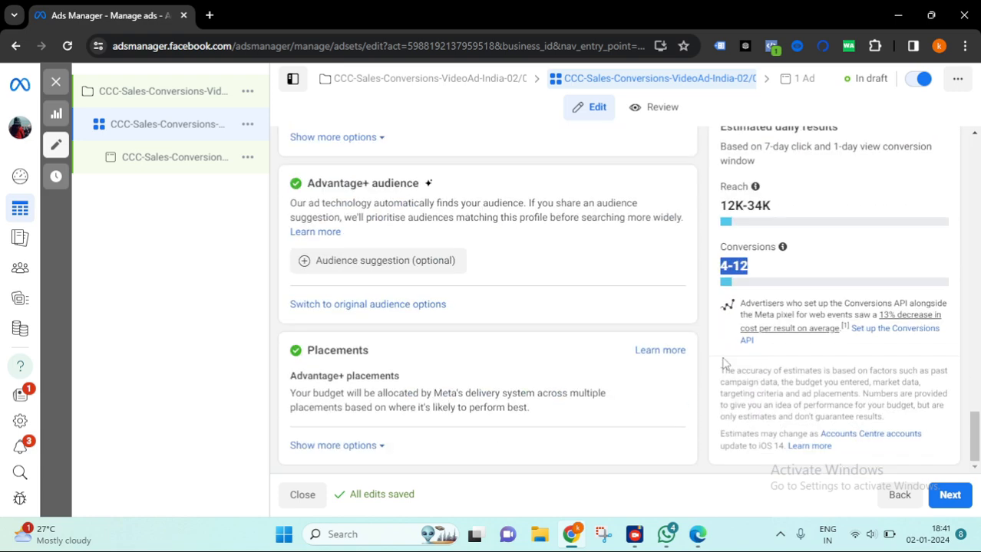
scroll(452, 320, up, 5)
scroll(545, 324, up, 3)
scroll(545, 324, up, 1)
scroll(545, 324, down, 4)
scroll(544, 324, up, 6)
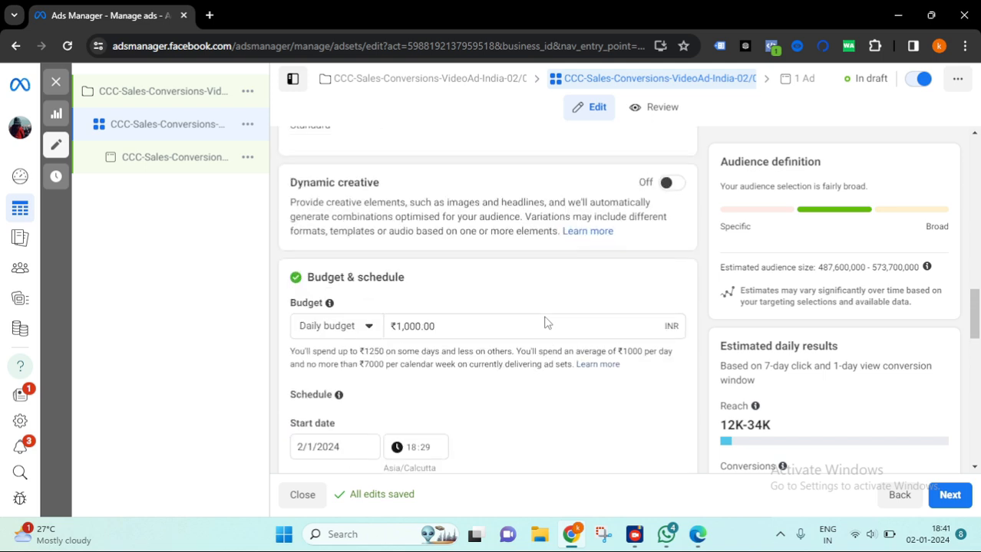
- Set the ad set's start time to 19:00
scroll(559, 354, down, 3)
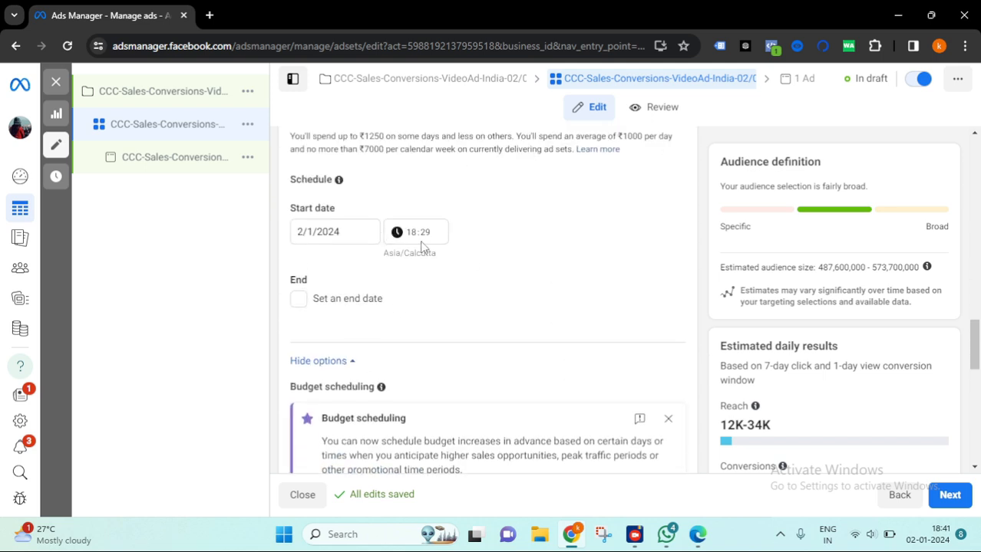
click(413, 235)
text(19:00)
click(468, 254)
- Review the budget scheduling options and the ad scheduling setting
scroll(552, 281, down, 2)
scroll(530, 261, down, 2)
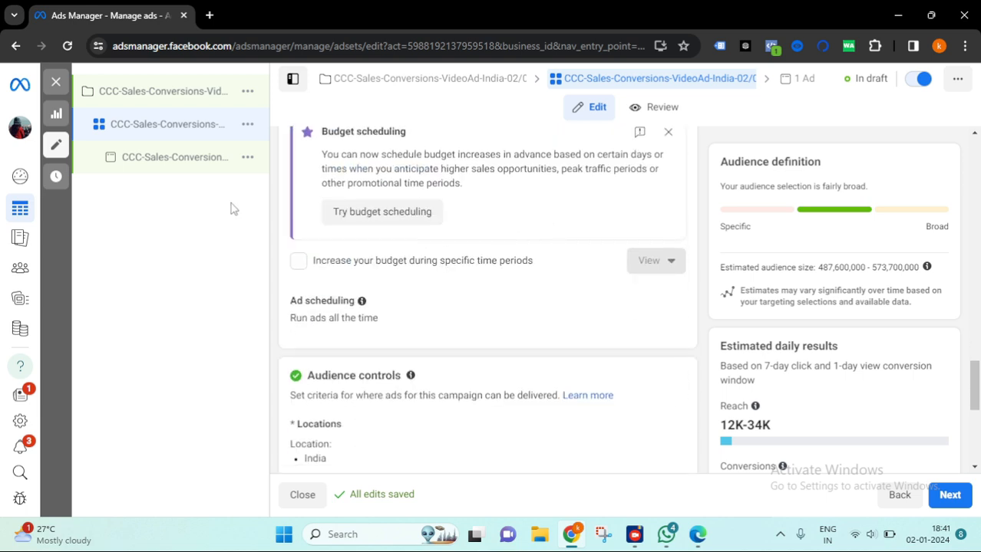
scroll(513, 231, down, 1)
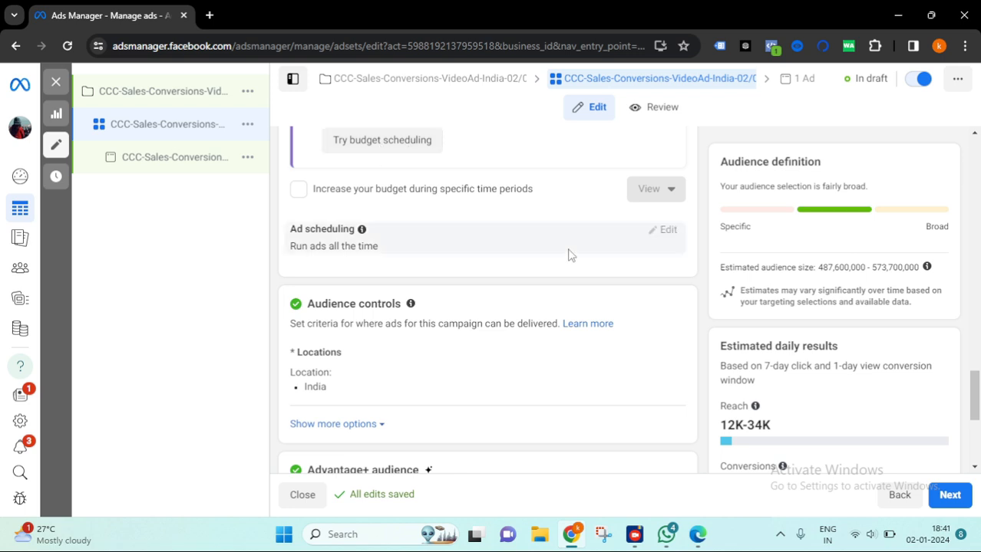
scroll(585, 237, down, 1)
scroll(451, 243, up, 3)
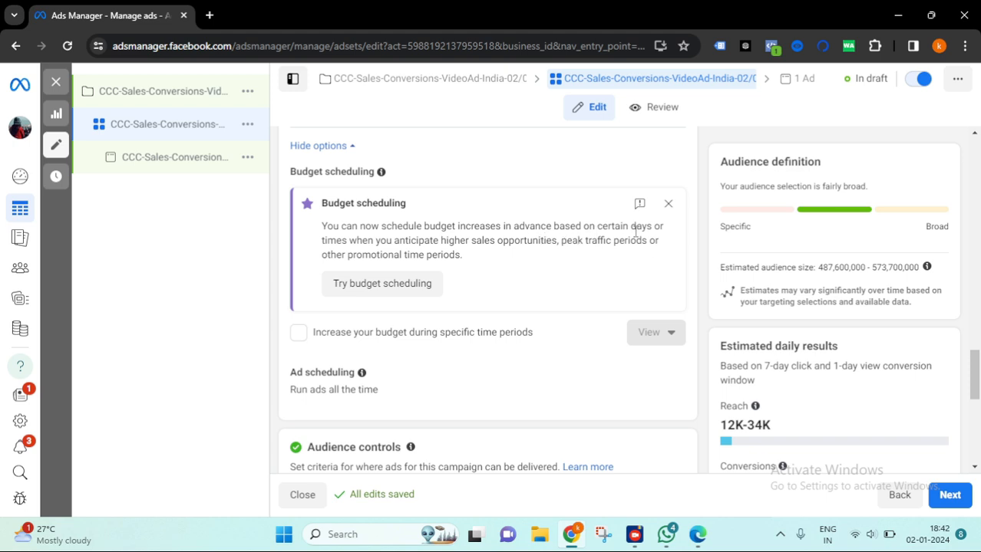
drag(628, 226, 659, 227)
drag(320, 241, 362, 241)
scroll(544, 276, down, 1)
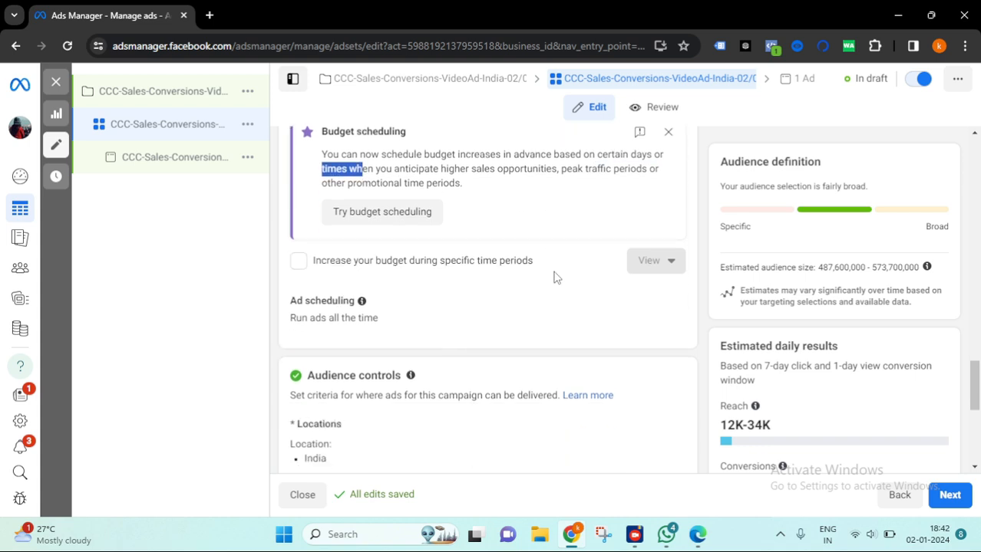
scroll(568, 236, down, 1)
scroll(568, 236, down, 1)
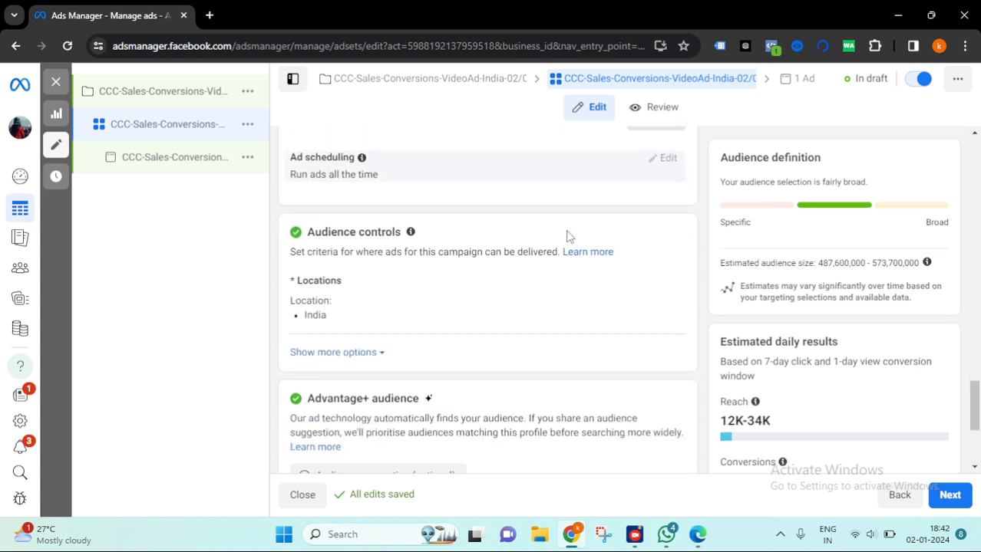
drag(383, 178, 290, 178)
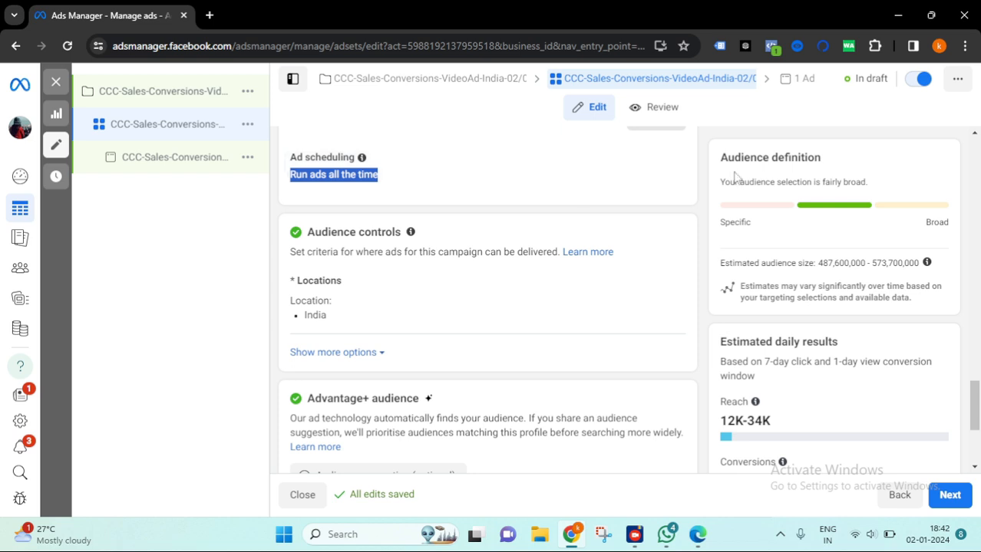
click(547, 172)
- Switch the audience controls from Advantage+ audience to the original audience options
scroll(488, 224, down, 1)
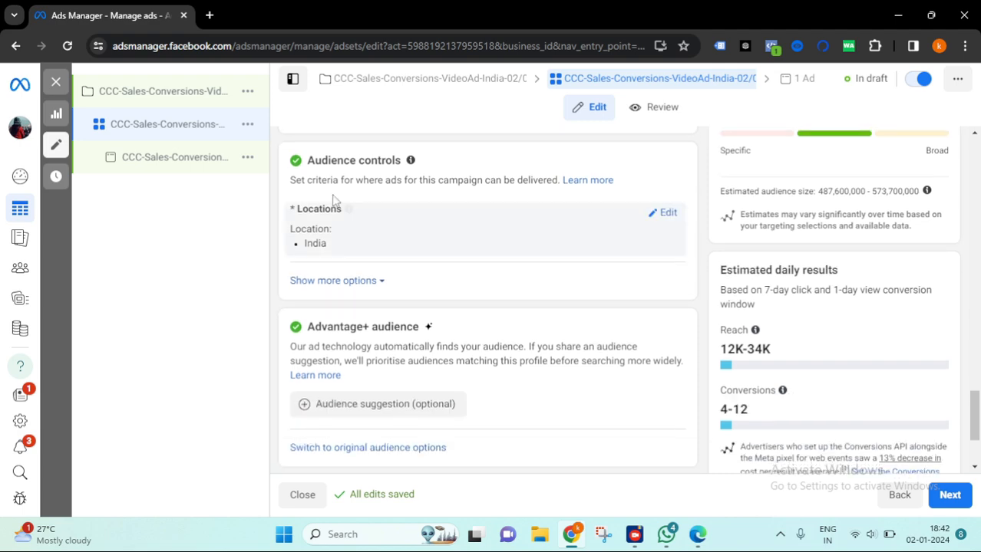
scroll(548, 287, down, 1)
scroll(475, 326, up, 3)
scroll(586, 350, down, 2)
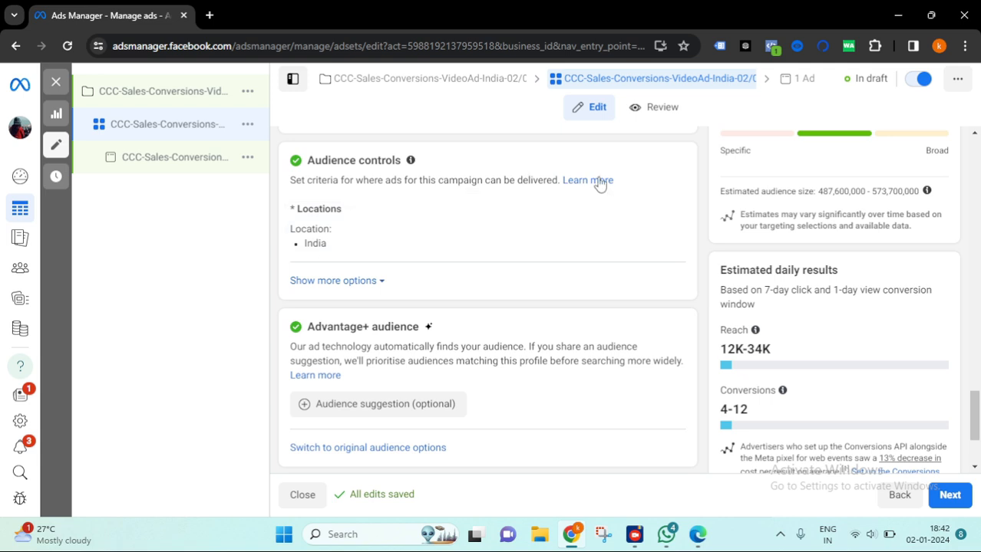
scroll(480, 270, down, 1)
drag(422, 255, 307, 256)
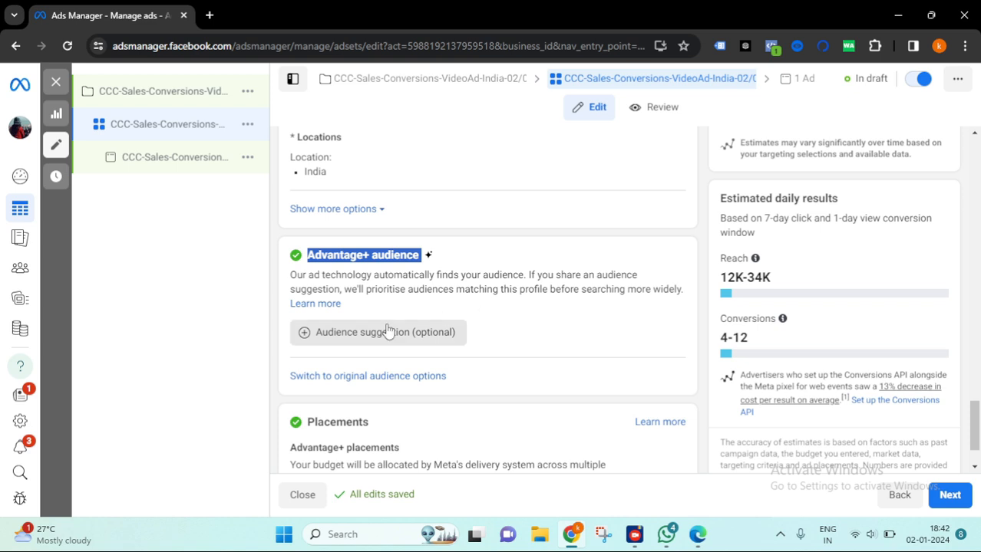
scroll(413, 278, down, 1)
click(385, 306)
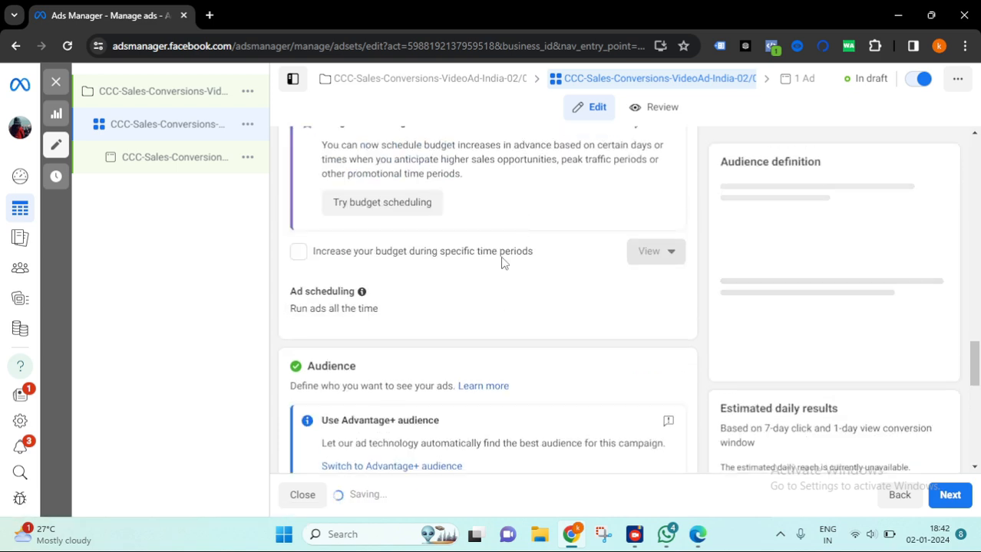
- Select the saved audience CCC-BA-InstaReels-India-5Sept for the ad set
scroll(543, 315, up, 2)
scroll(543, 316, down, 3)
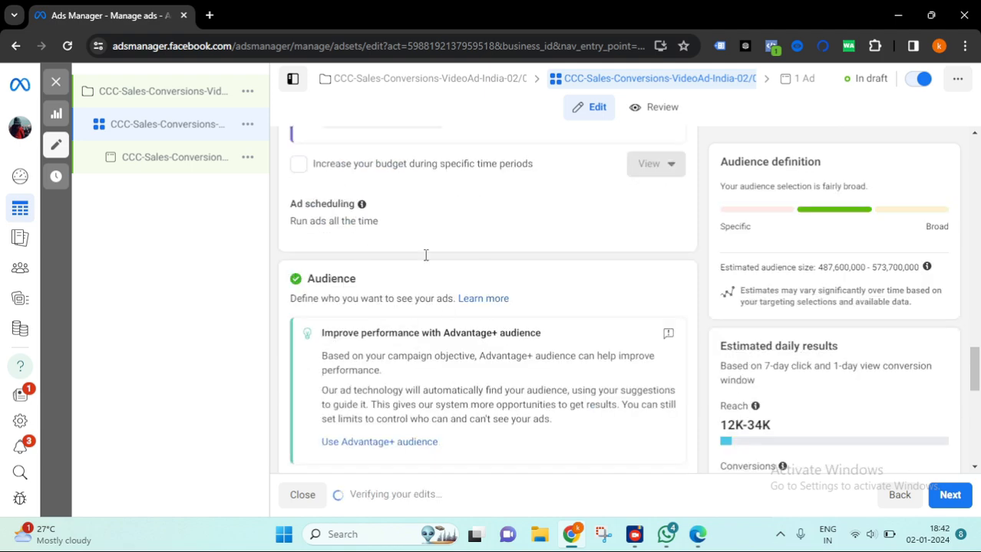
scroll(762, 359, down, 5)
scroll(367, 237, down, 2)
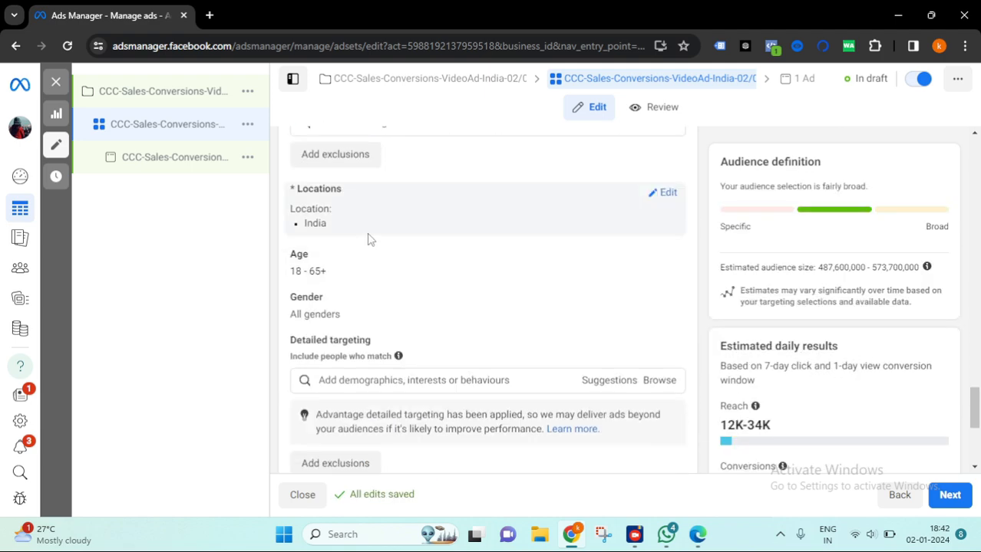
scroll(449, 291, up, 3)
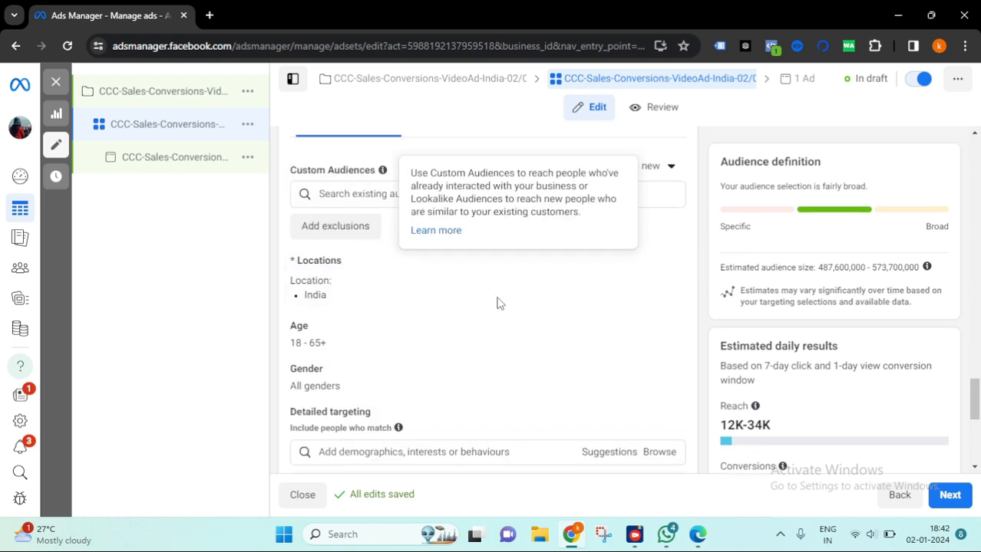
scroll(414, 277, up, 3)
scroll(453, 329, down, 3)
scroll(430, 295, up, 2)
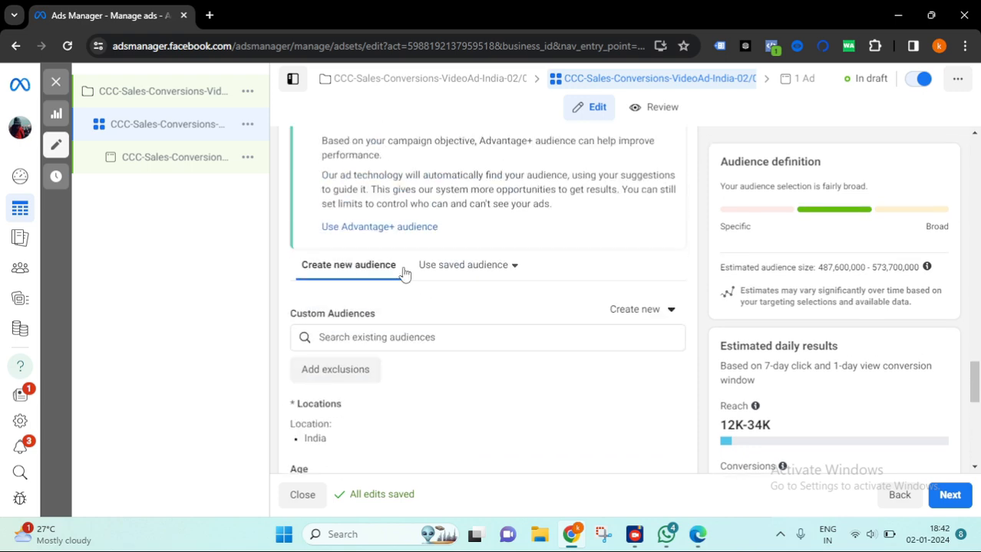
click(512, 273)
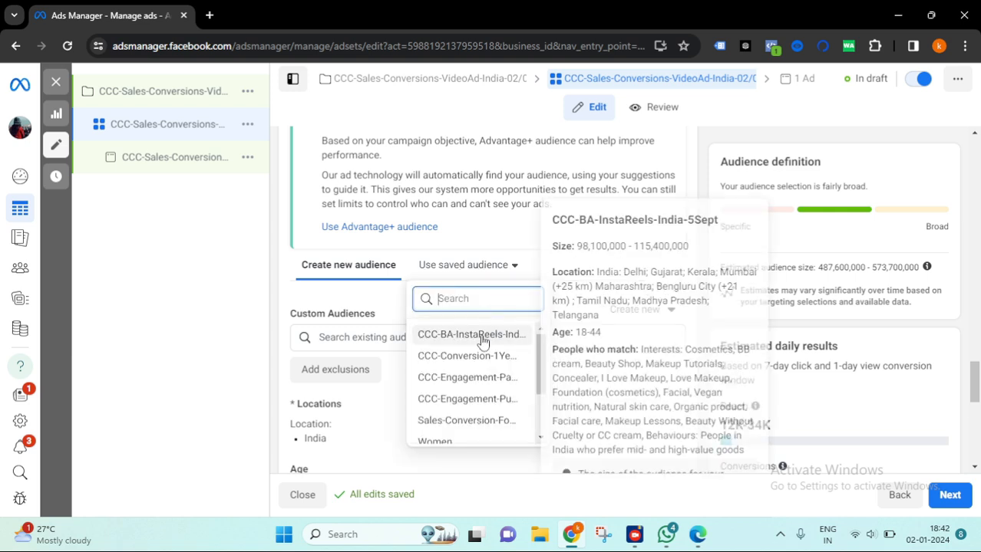
mouse_move(474, 360)
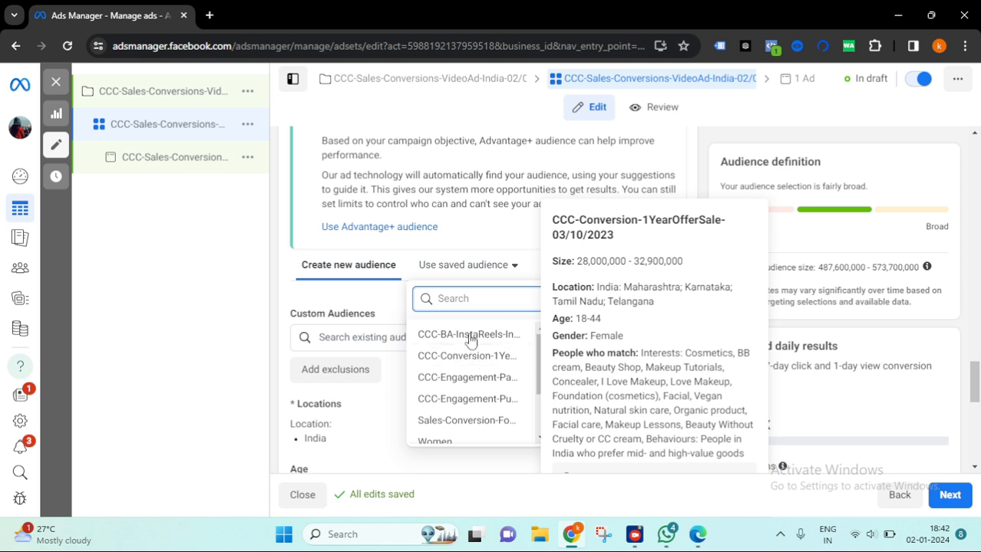
mouse_move(469, 338)
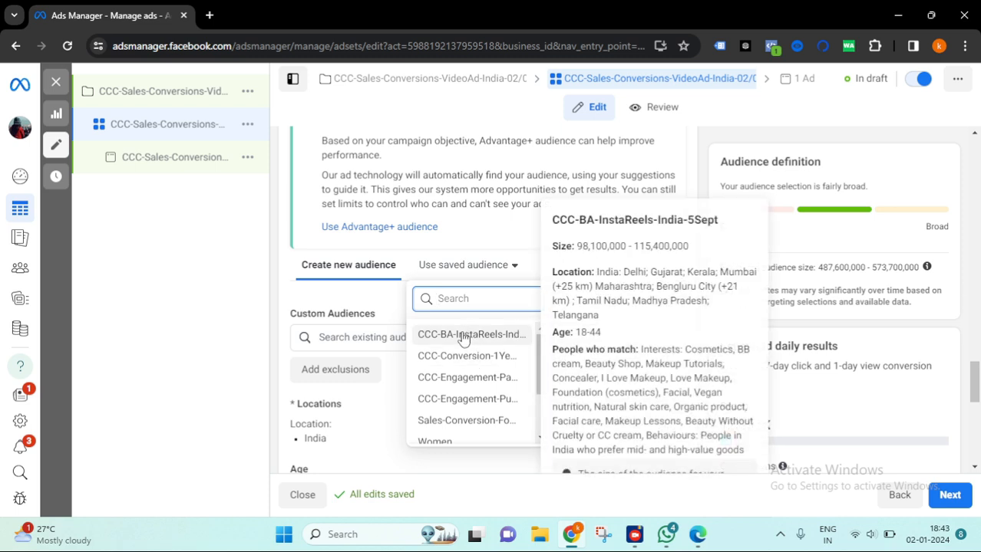
click(464, 340)
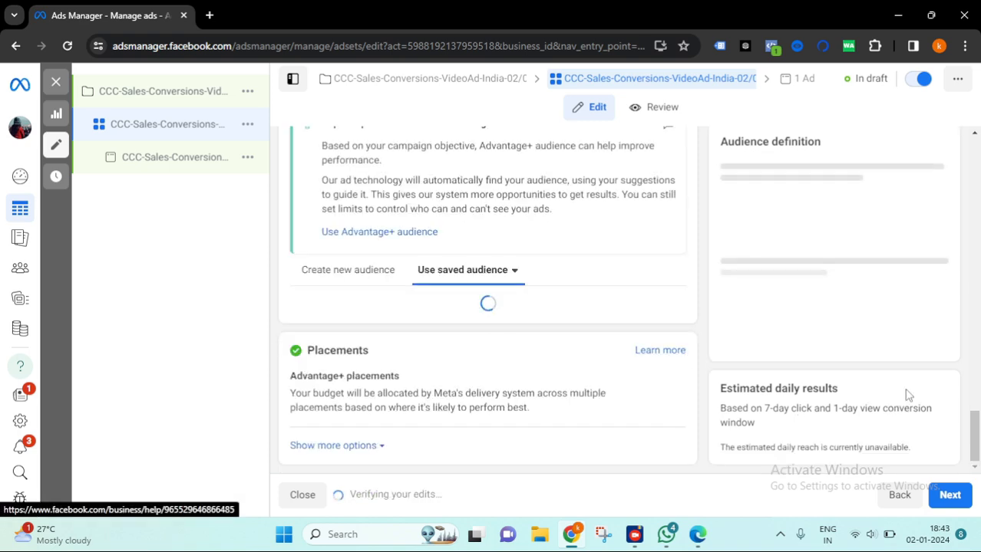
- Review the saved audience's locations, age and interests alongside the estimated daily results
scroll(851, 388, down, 2)
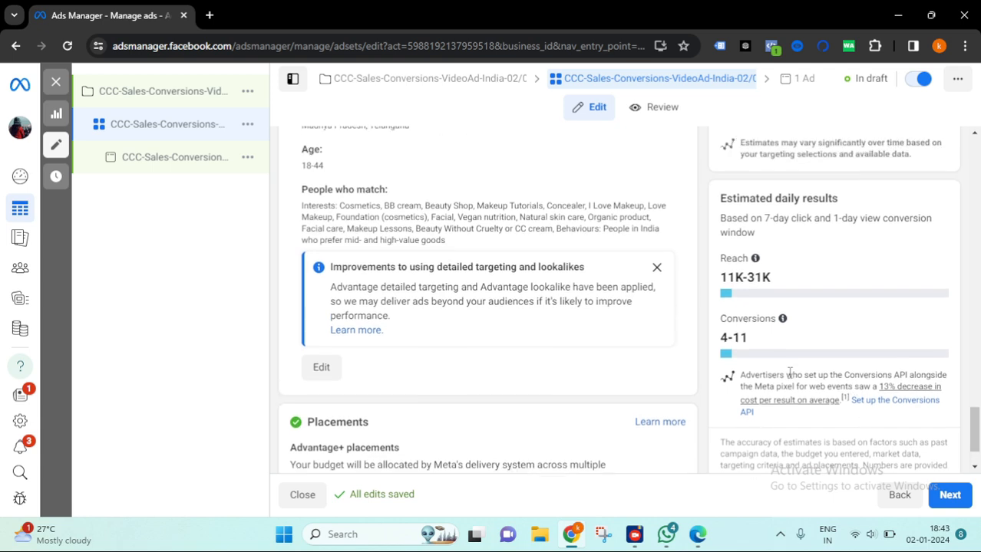
drag(766, 339, 716, 339)
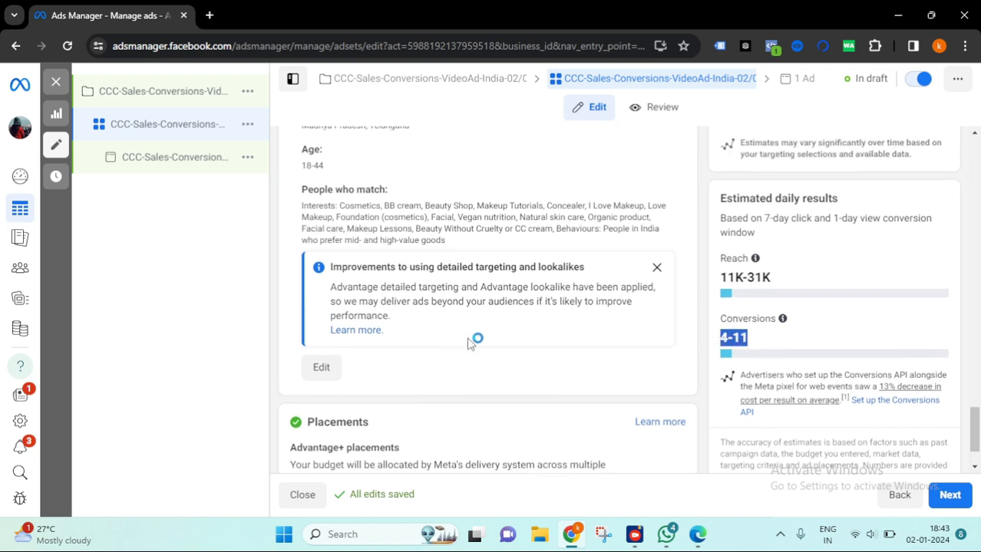
scroll(537, 322, up, 1)
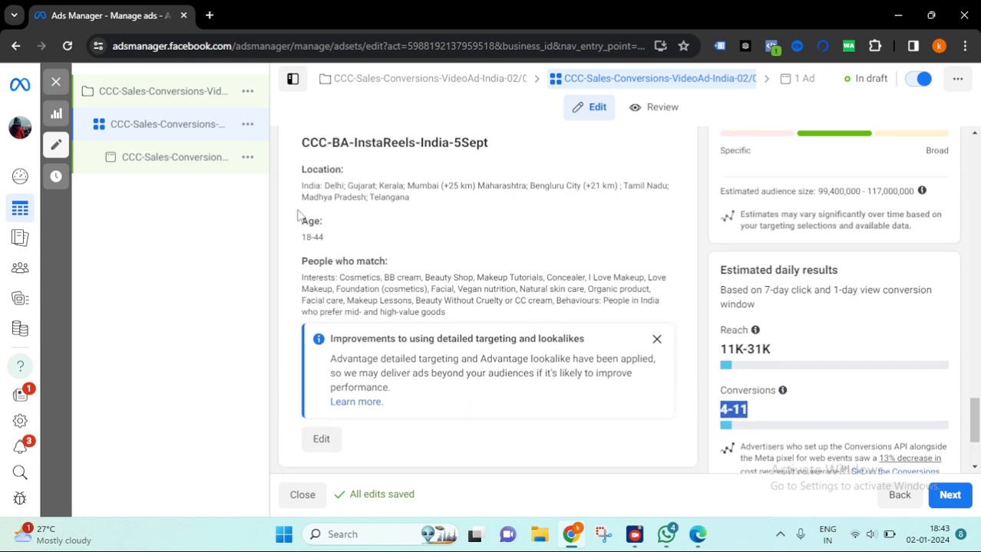
drag(328, 239, 300, 239)
drag(466, 319, 300, 168)
click(602, 231)
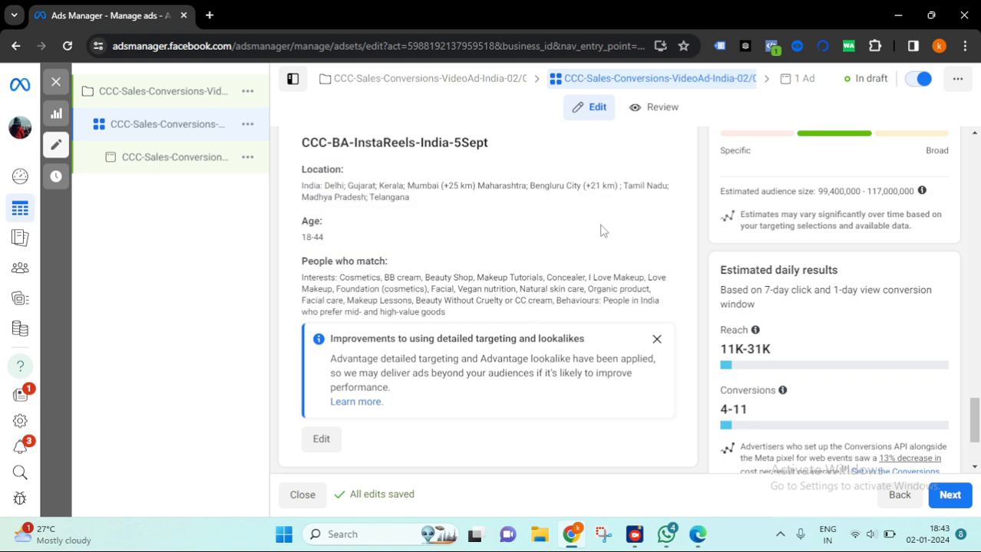
scroll(528, 299, up, 2)
scroll(529, 303, down, 3)
scroll(528, 302, up, 4)
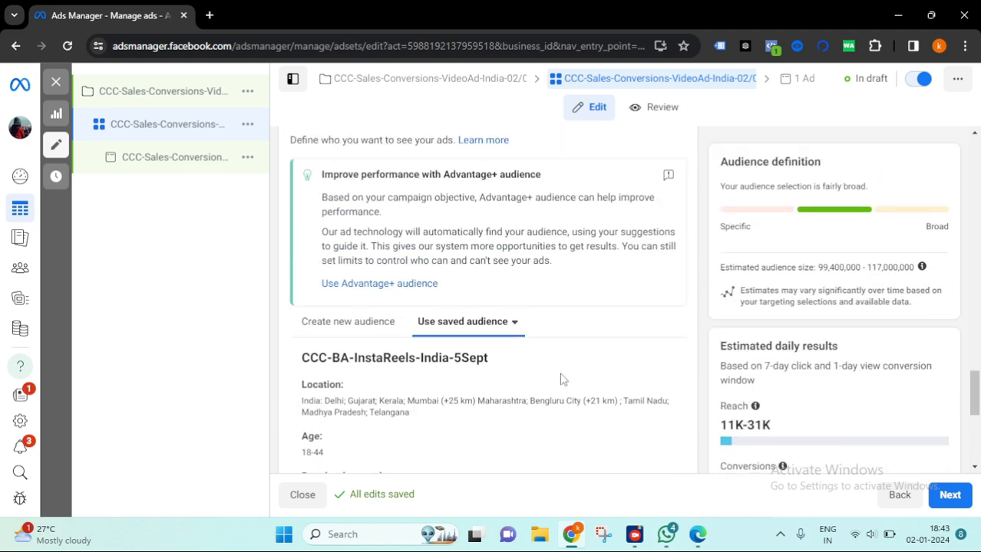
scroll(560, 378, down, 1)
scroll(419, 366, down, 1)
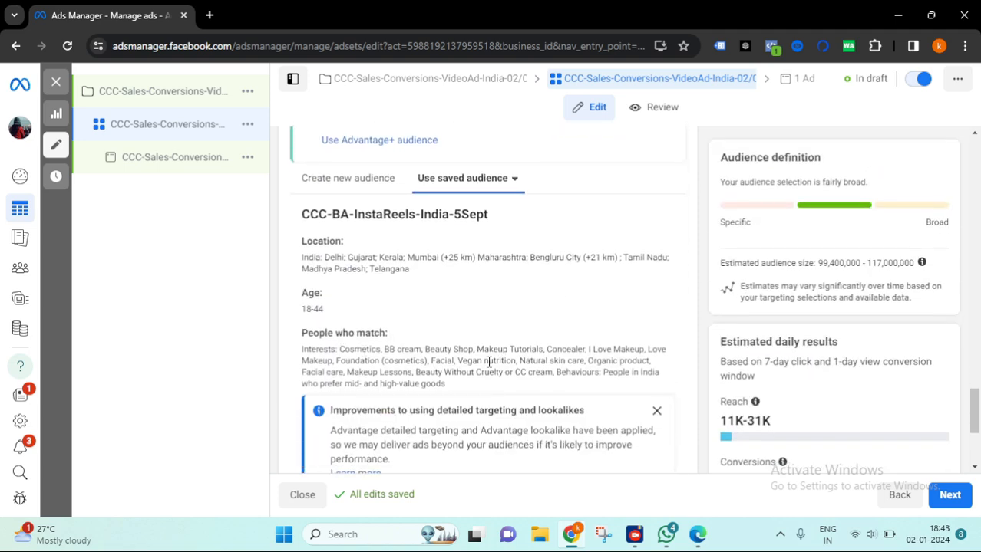
drag(452, 387, 302, 349)
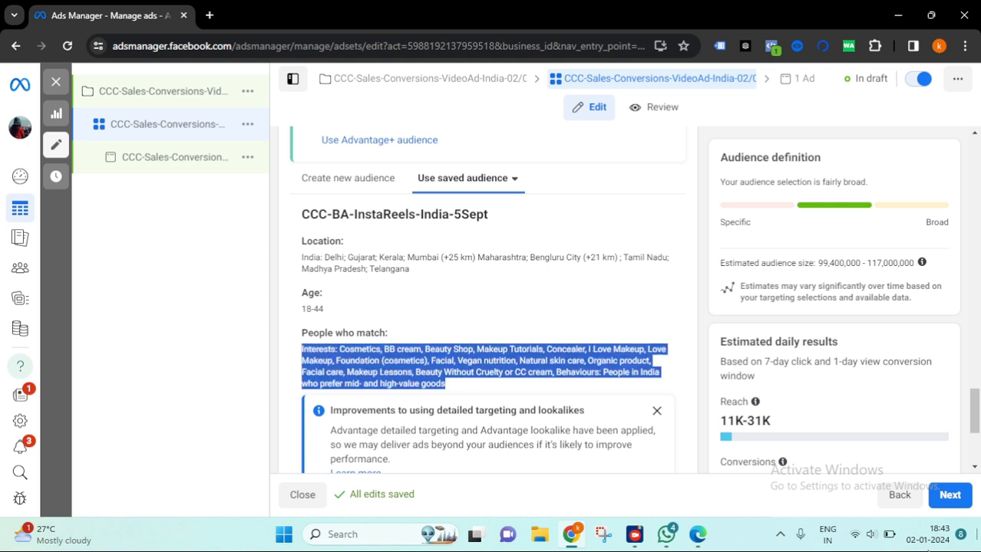
scroll(519, 325, up, 1)
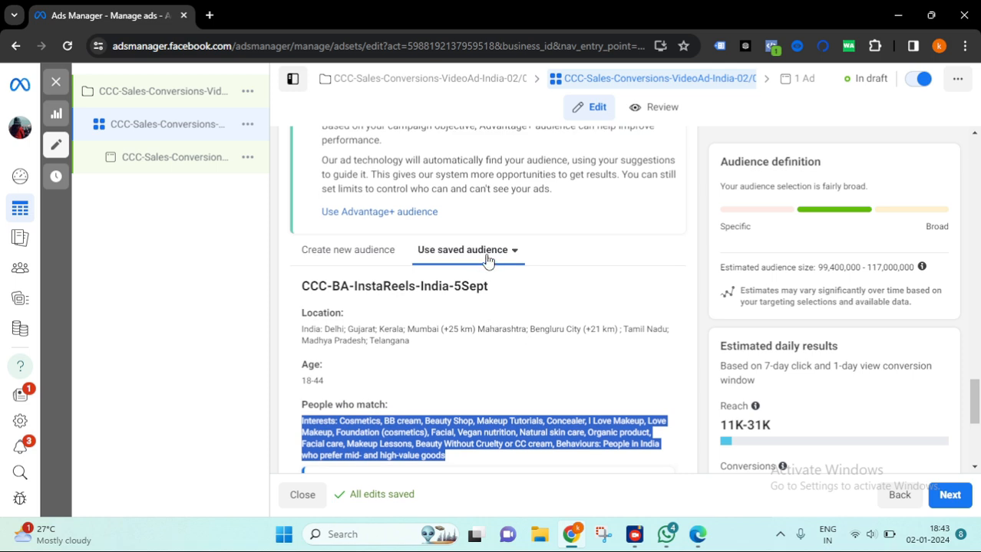
scroll(530, 276, down, 2)
scroll(541, 283, up, 2)
- Browse the custom audiences under Create new audience, then return to the saved audience
click(370, 256)
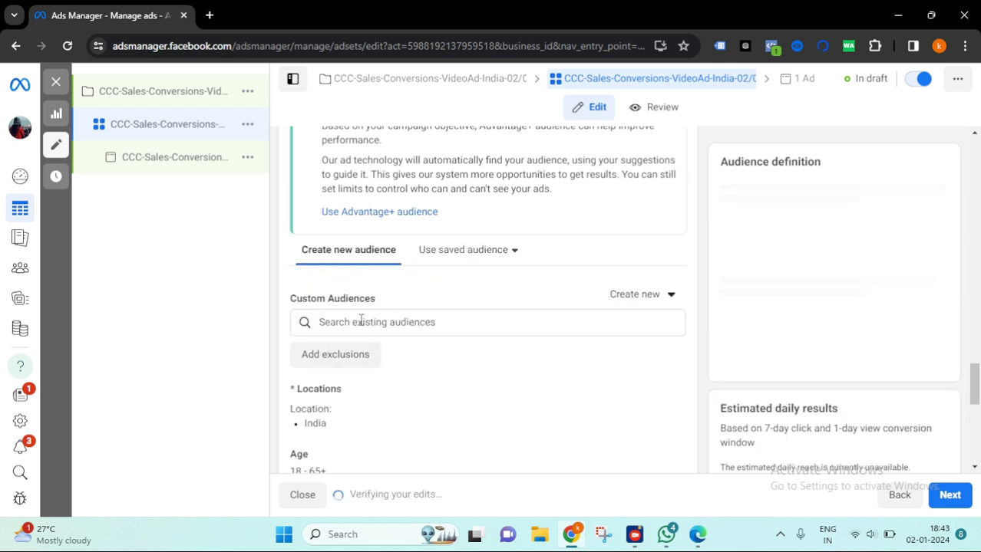
click(390, 327)
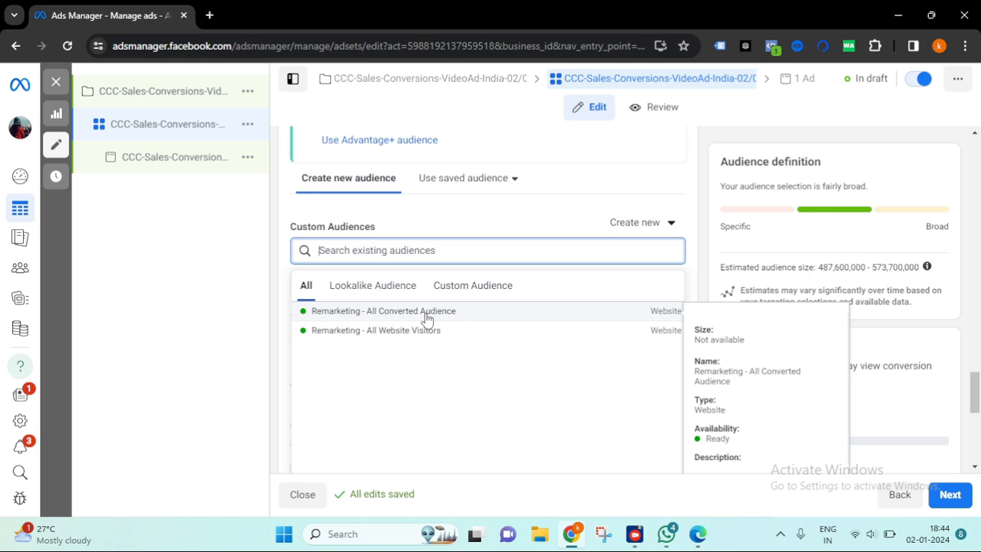
click(482, 179)
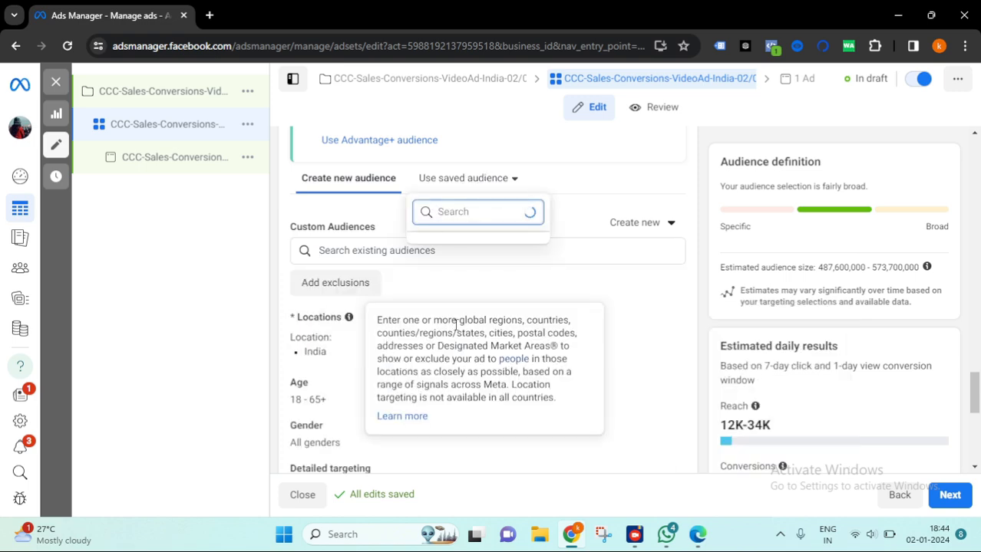
click(492, 249)
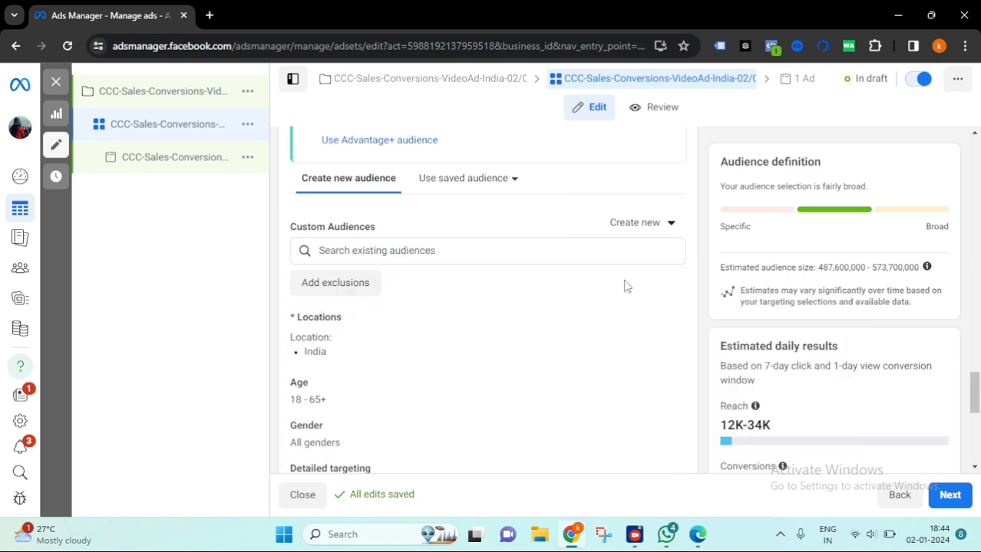
- Review the Advantage+ placements setting in the Placements section
scroll(792, 359, down, 3)
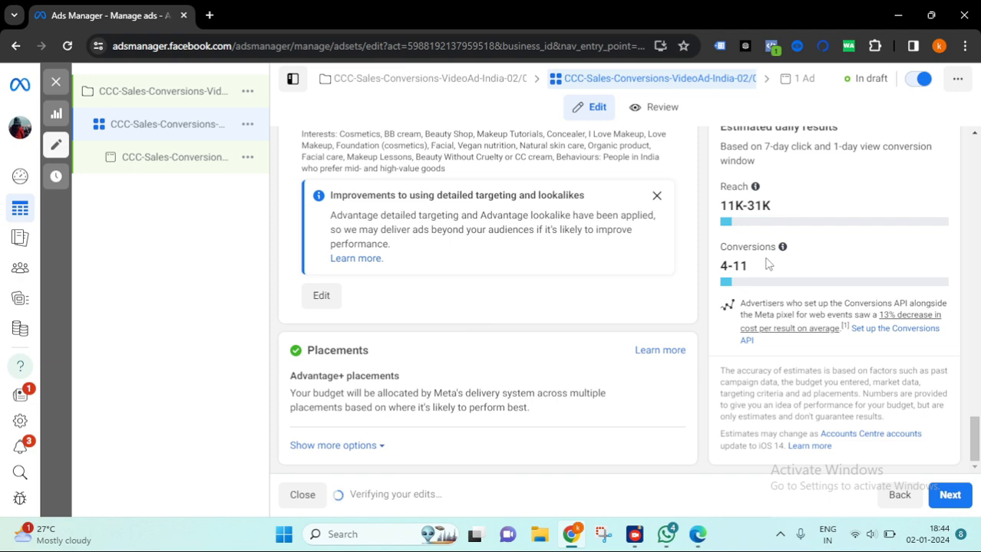
scroll(498, 261, up, 2)
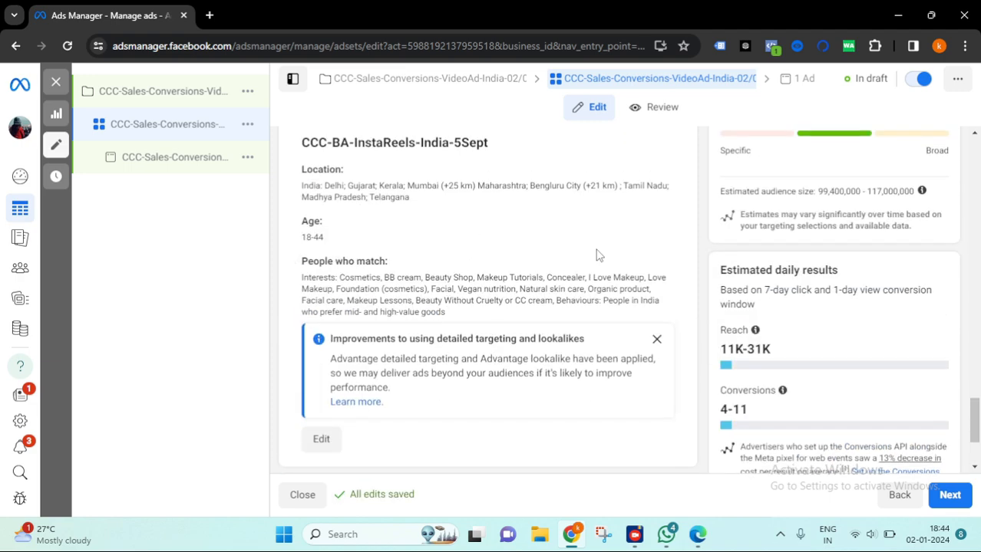
scroll(598, 255, down, 2)
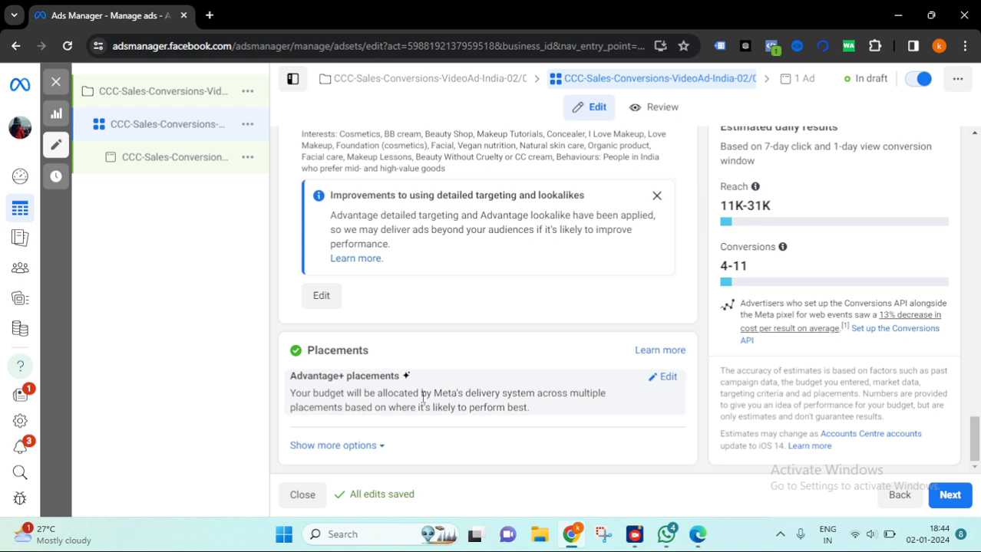
drag(401, 379, 290, 380)
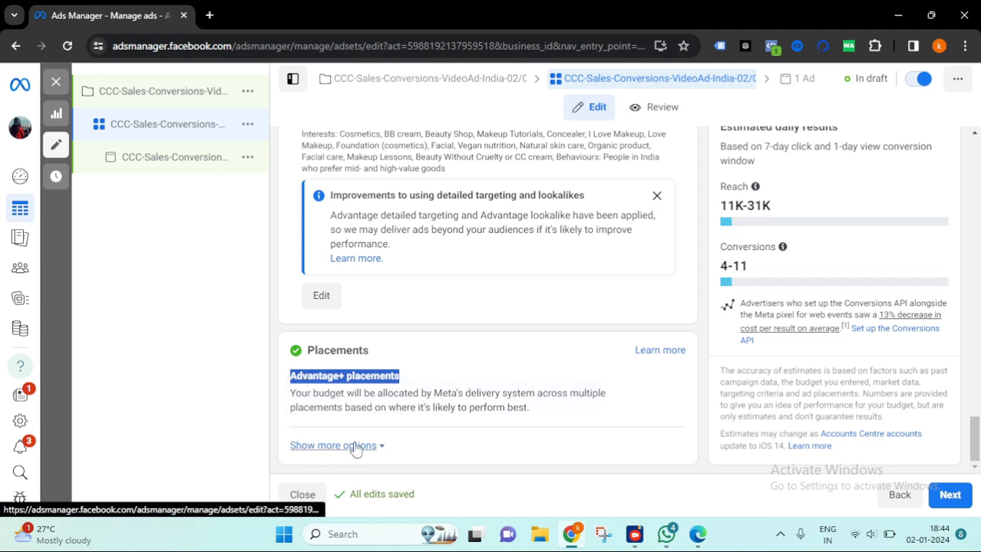
- Expand the extra placement options to review the brand safety, inventory filter and block list settings
click(506, 364)
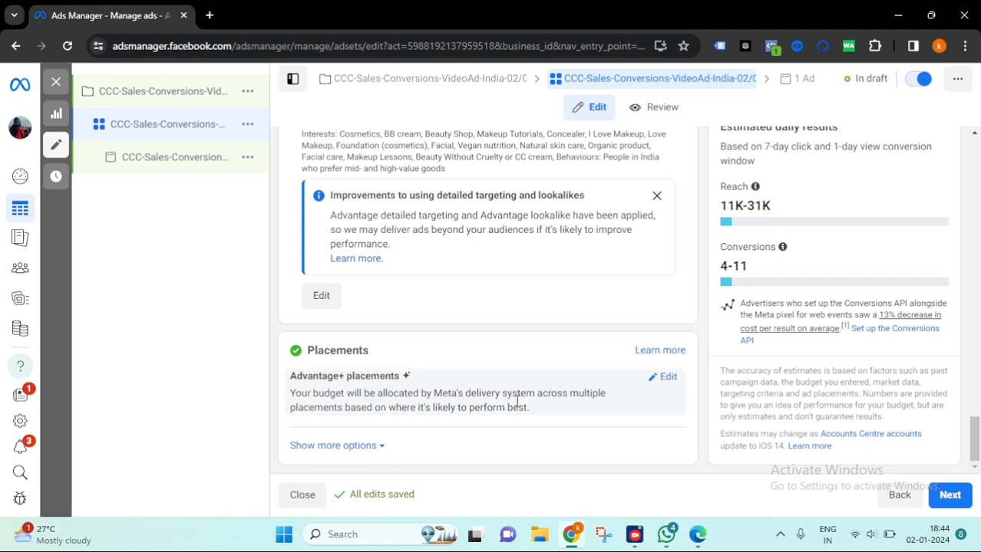
click(369, 446)
scroll(449, 337, down, 2)
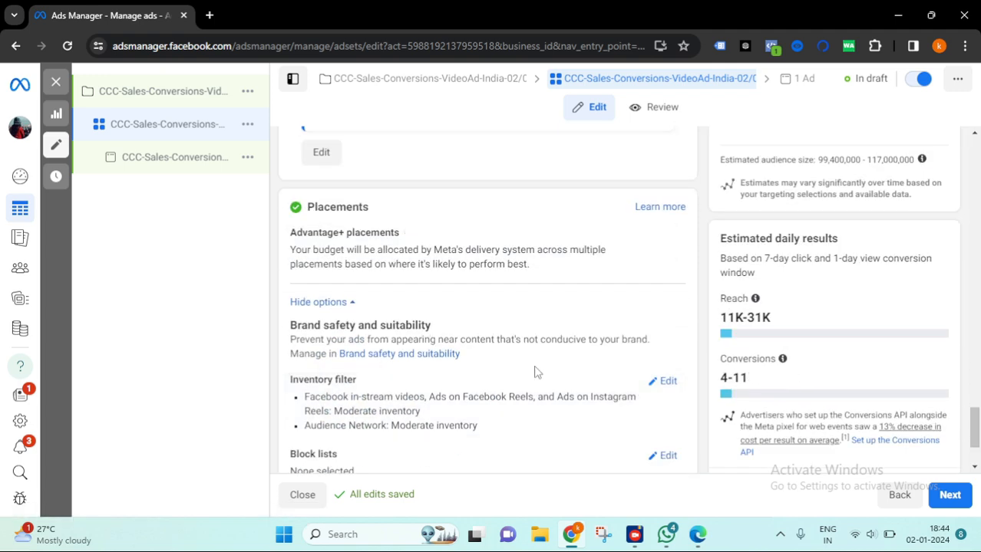
scroll(446, 360, down, 1)
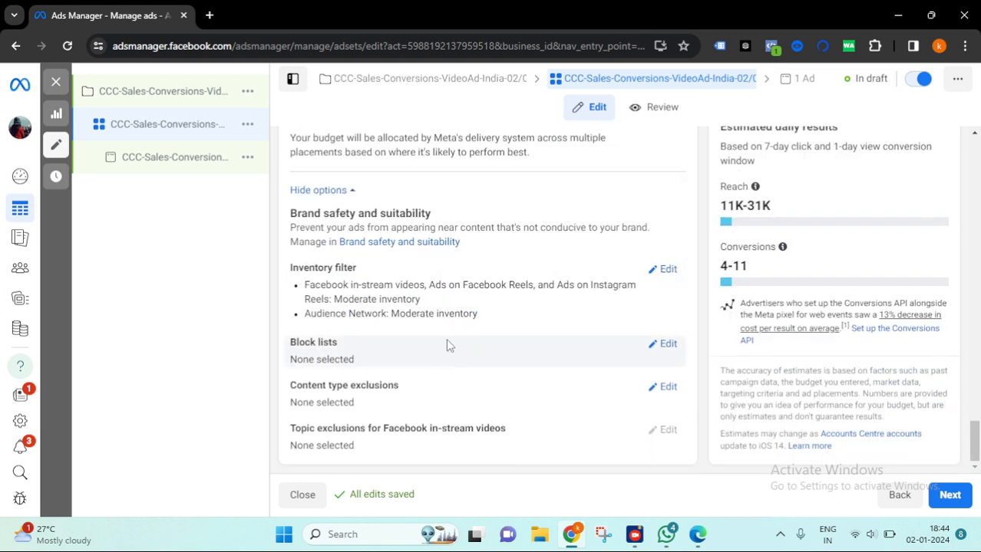
scroll(445, 345, up, 1)
scroll(453, 344, up, 2)
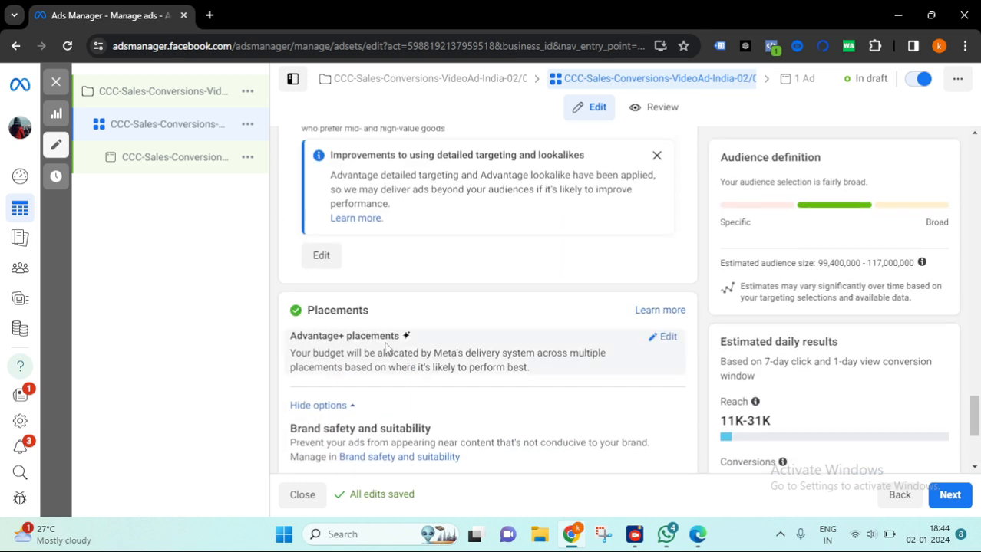
- Switch the ad set to Manual placements and untick the Messenger and Audience Network platforms
click(669, 339)
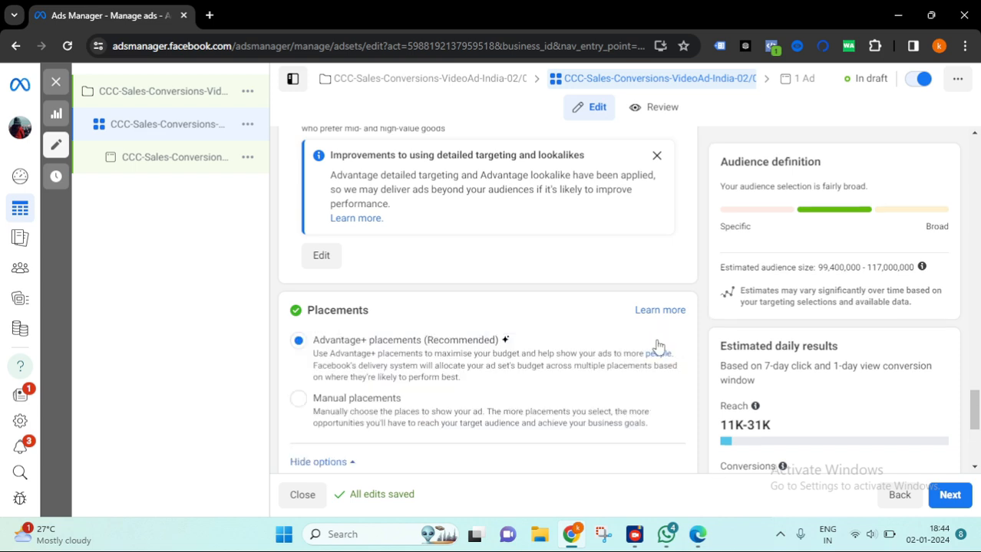
scroll(664, 351, down, 1)
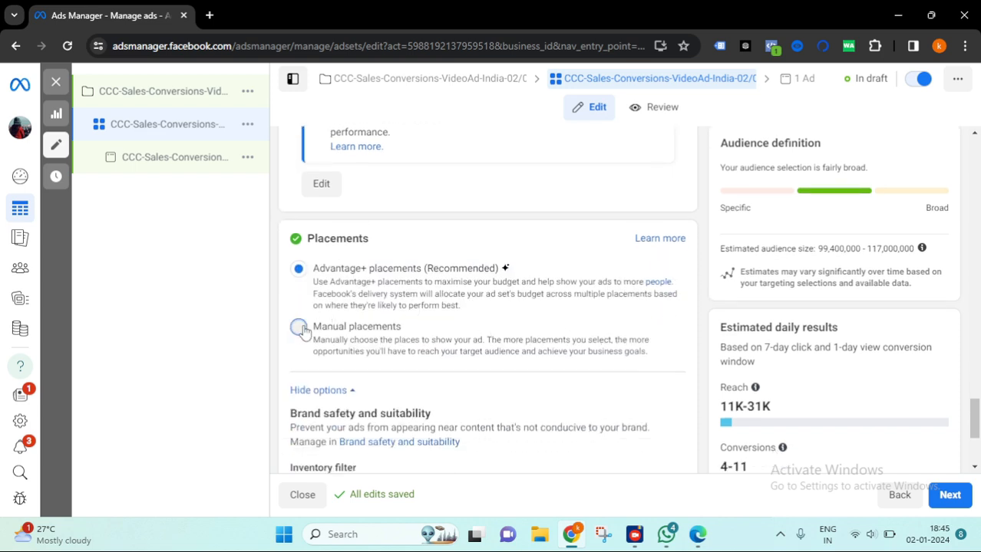
click(449, 329)
scroll(451, 309, down, 3)
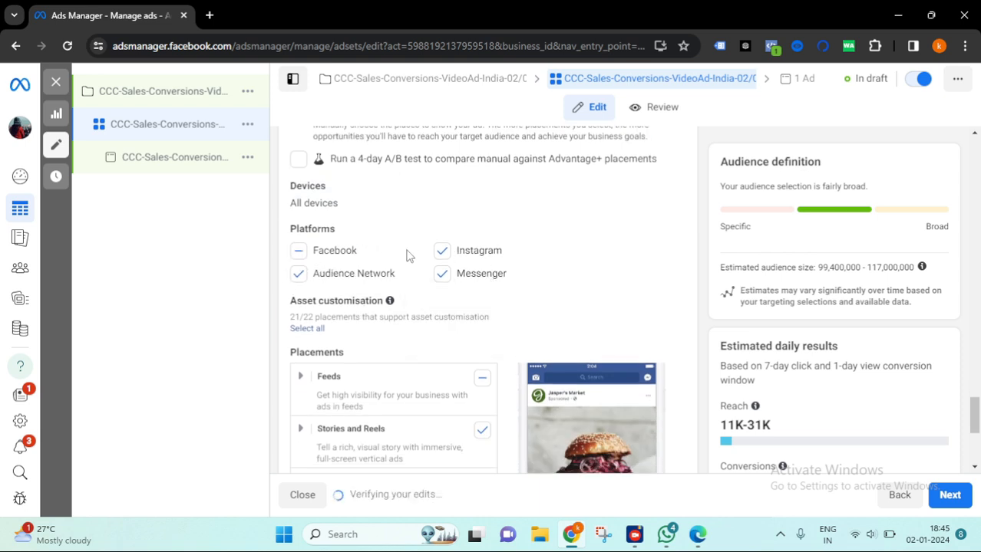
click(443, 274)
click(298, 274)
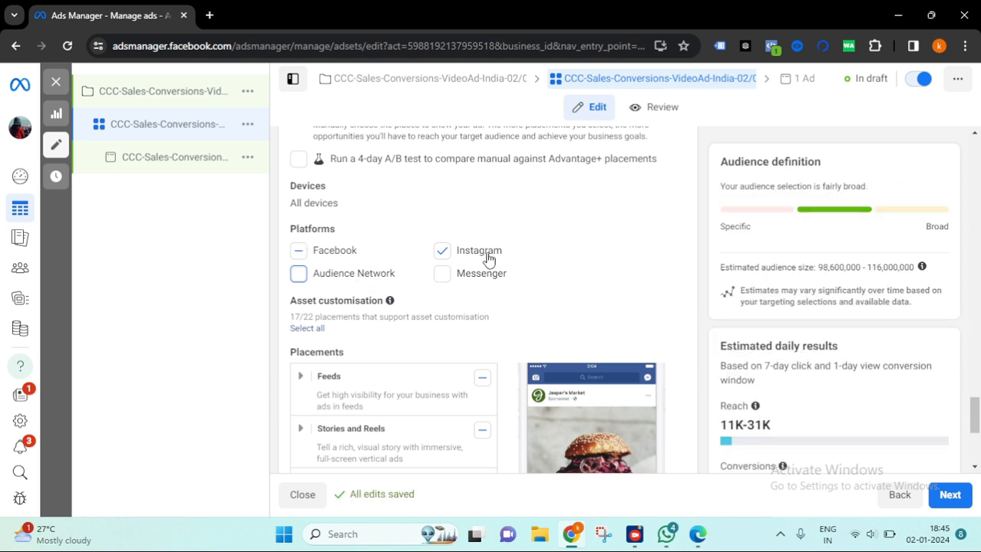
- Review the placement categories list and its previews for Feeds, Stories and Reels, In-stream and Search results
scroll(573, 254, down, 2)
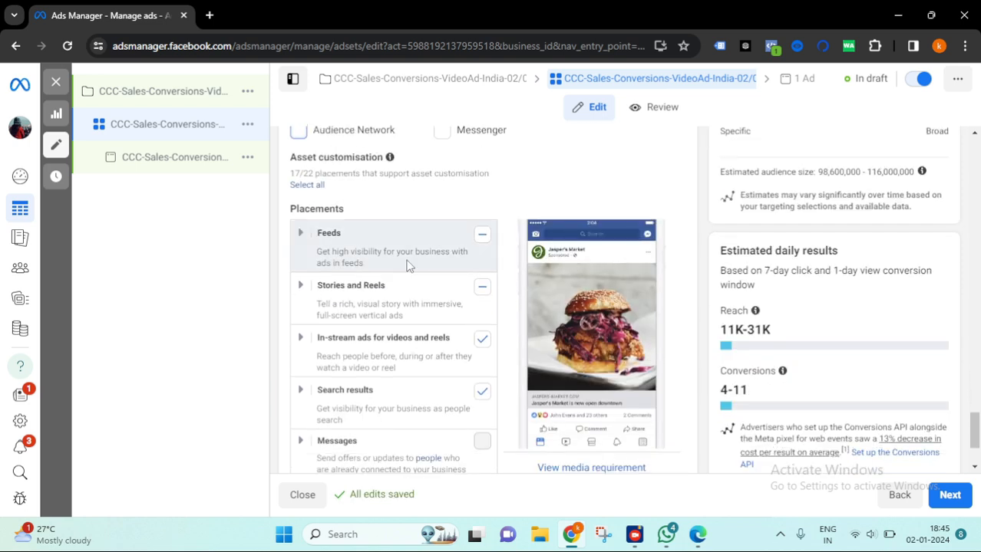
scroll(409, 264, down, 1)
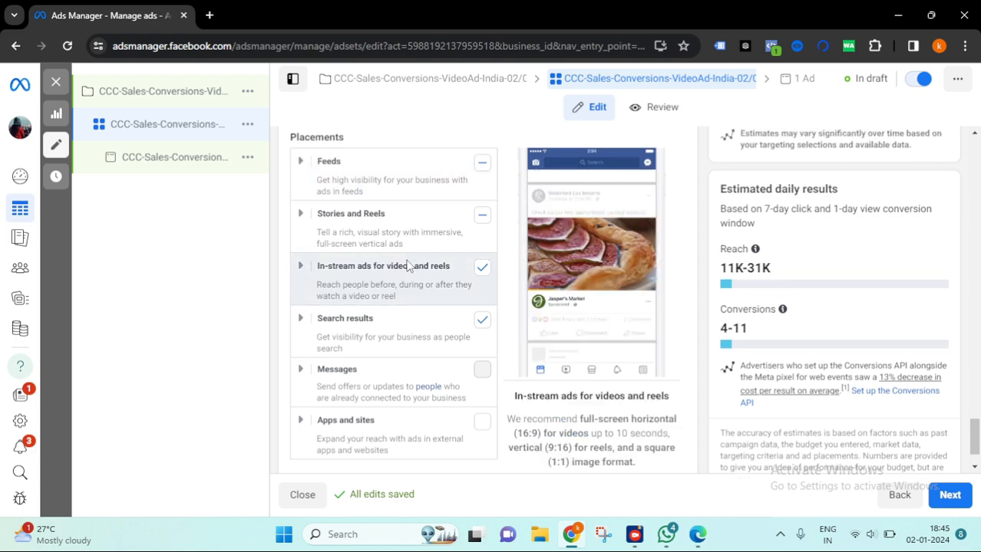
scroll(409, 265, down, 2)
scroll(407, 262, up, 3)
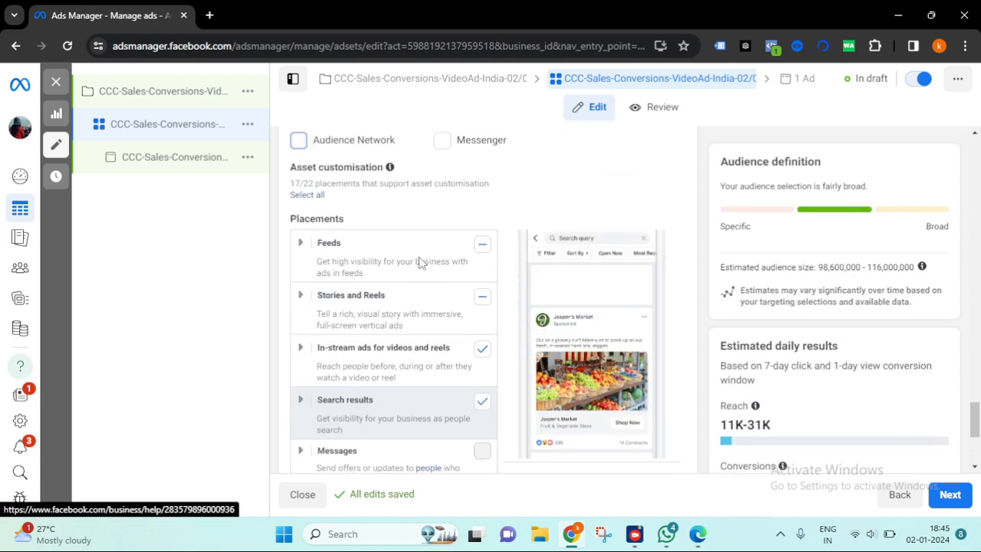
scroll(594, 204, up, 2)
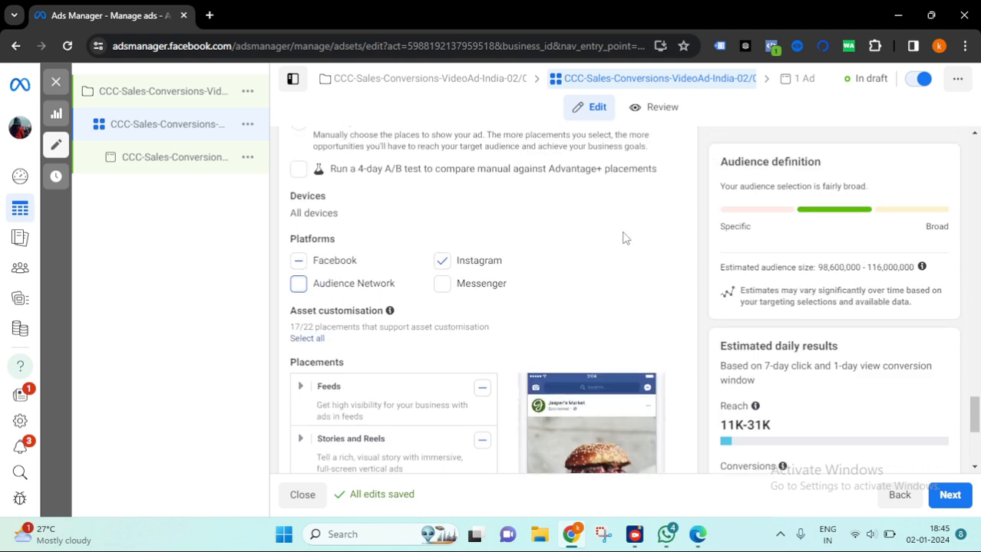
scroll(599, 210, down, 4)
scroll(505, 214, up, 2)
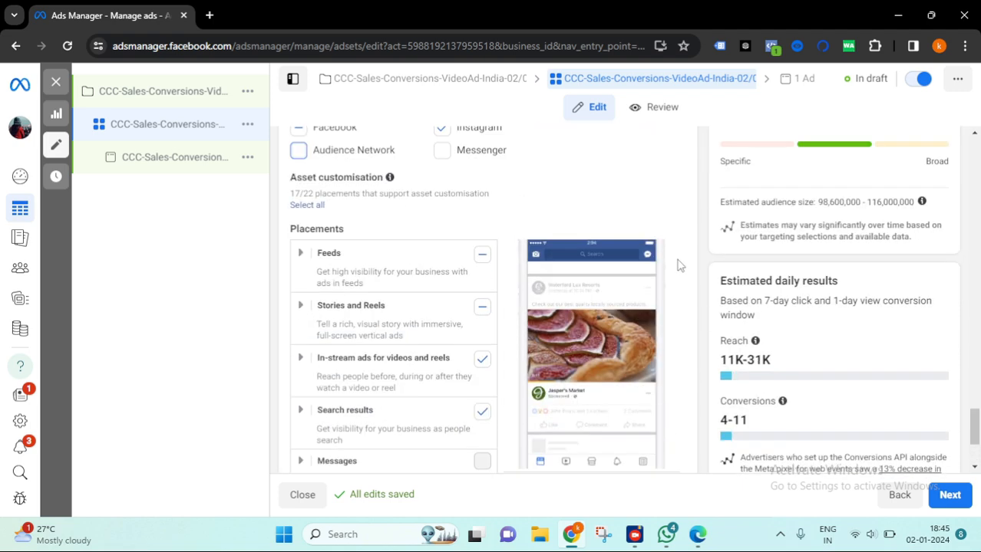
scroll(409, 243, up, 2)
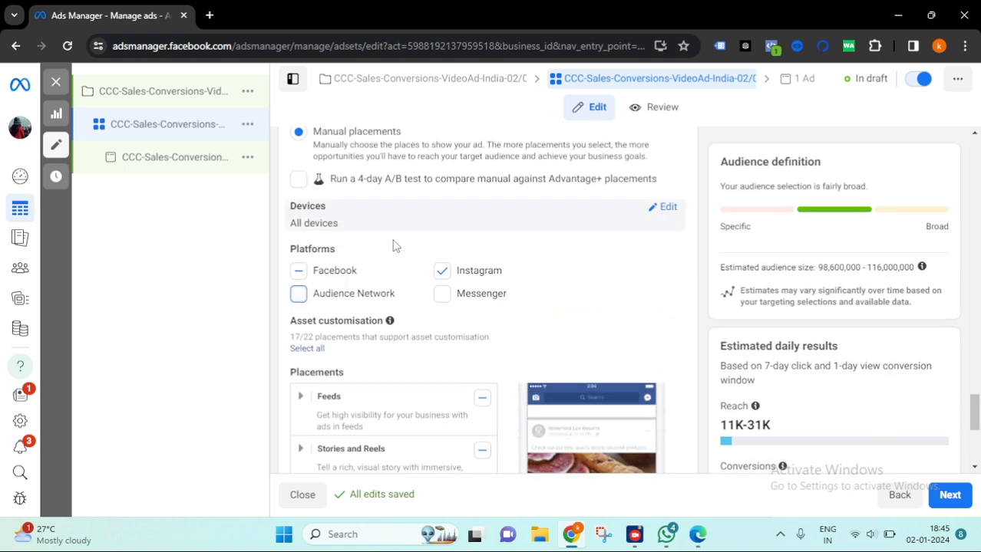
scroll(295, 243, down, 3)
scroll(444, 180, up, 1)
scroll(336, 184, up, 1)
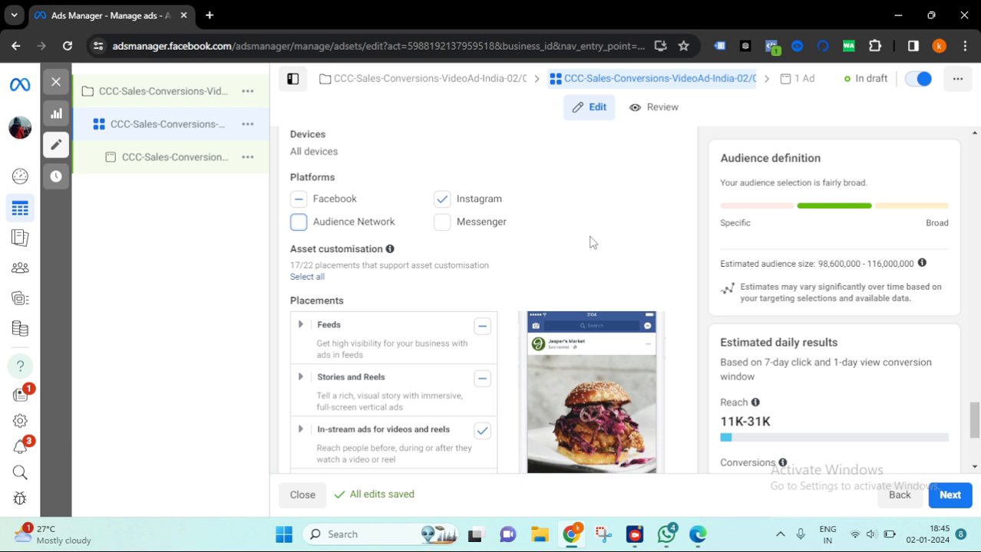
scroll(452, 244, down, 1)
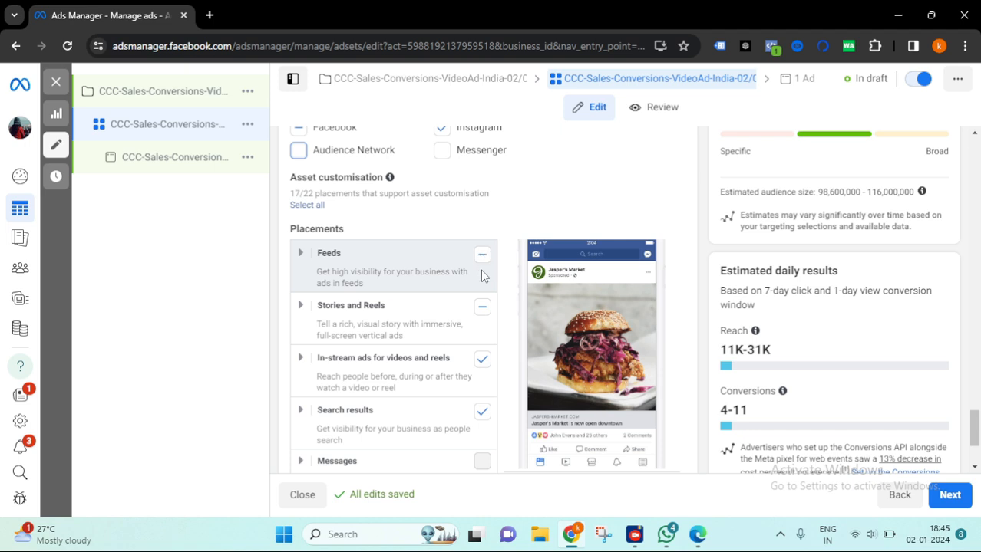
scroll(484, 267, down, 1)
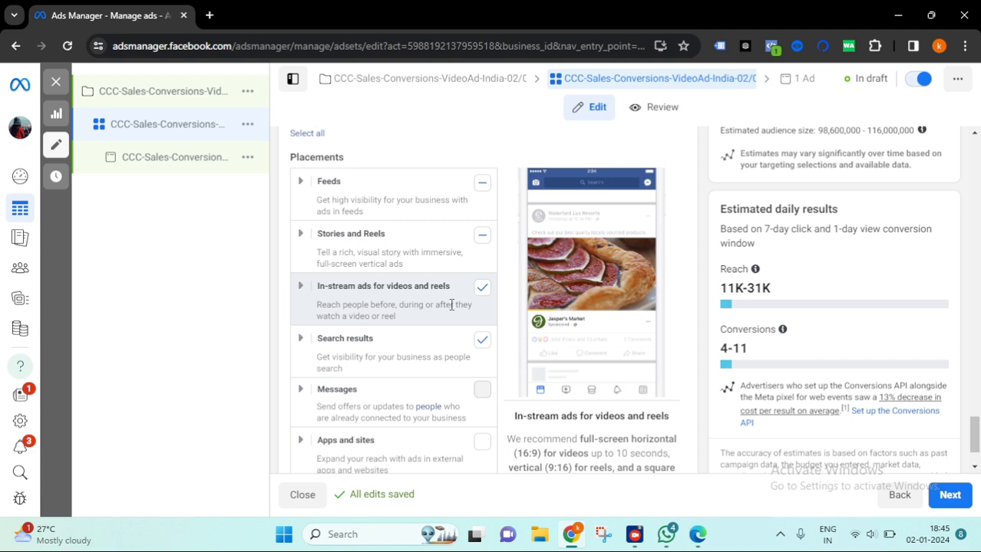
scroll(453, 303, down, 1)
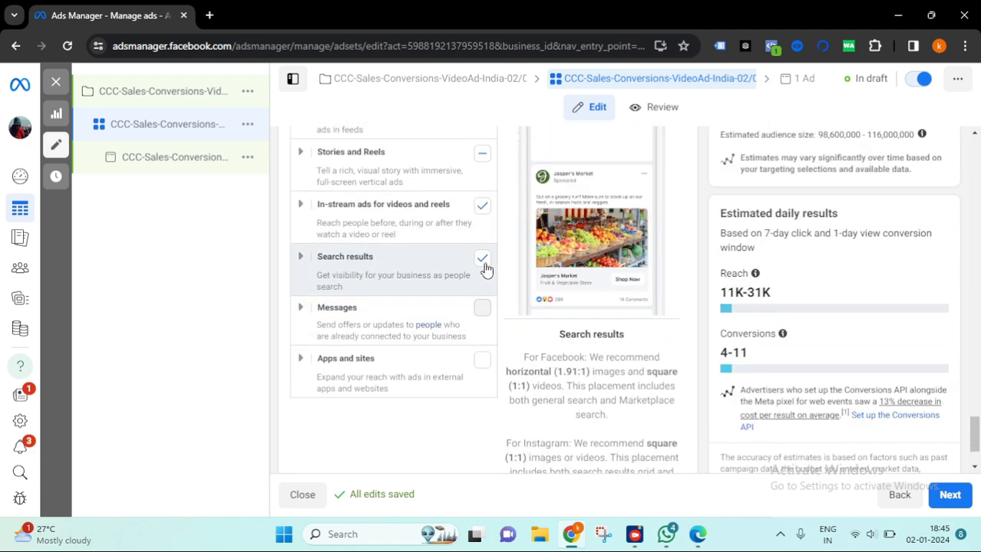
scroll(461, 265, up, 3)
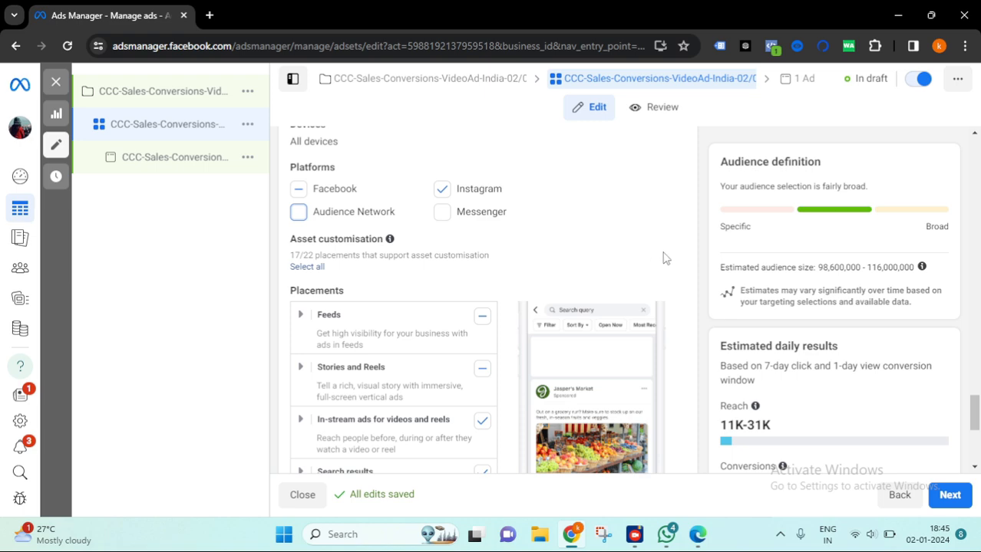
scroll(844, 285, down, 3)
scroll(627, 275, down, 1)
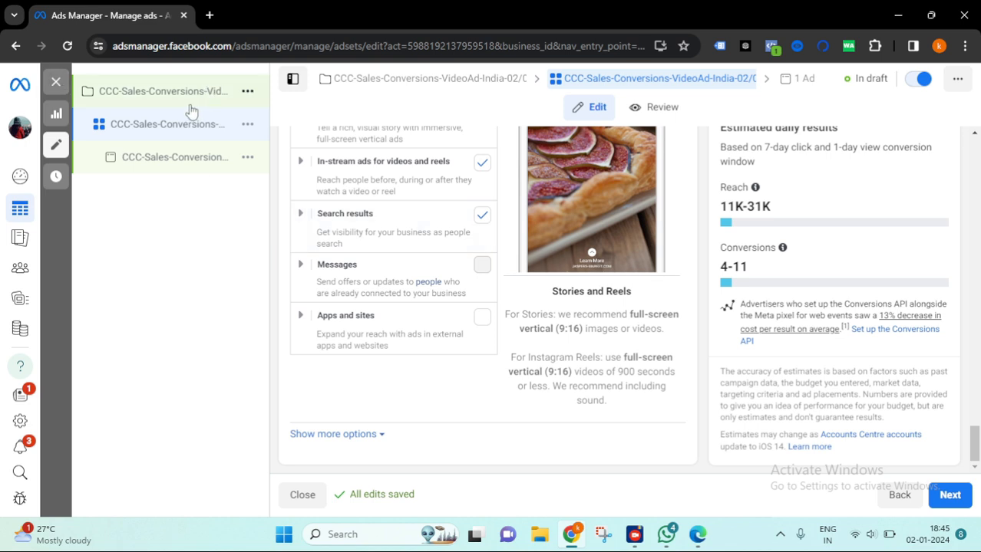
- Continue to the ad level and read the placement verification error about Messenger conversation ads
click(948, 495)
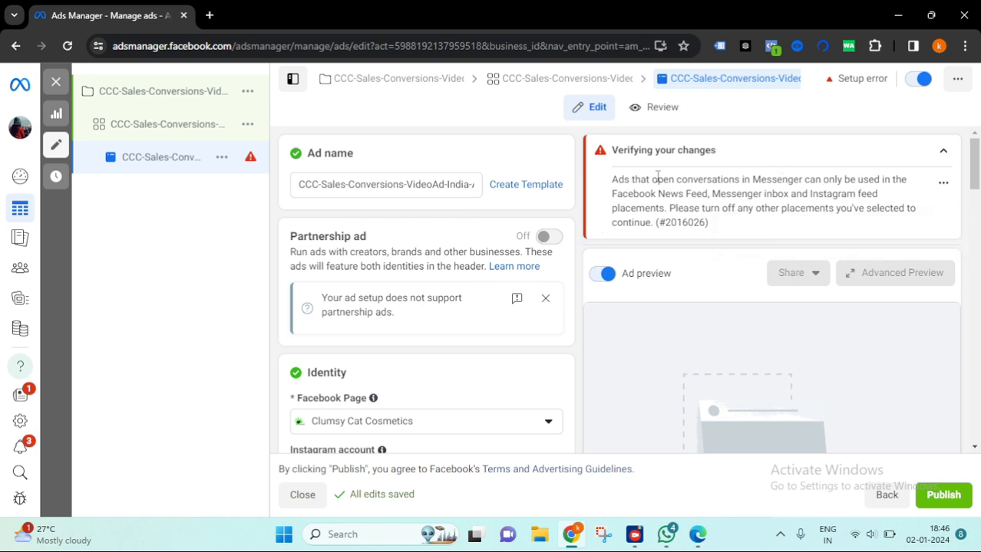
drag(612, 180, 707, 198)
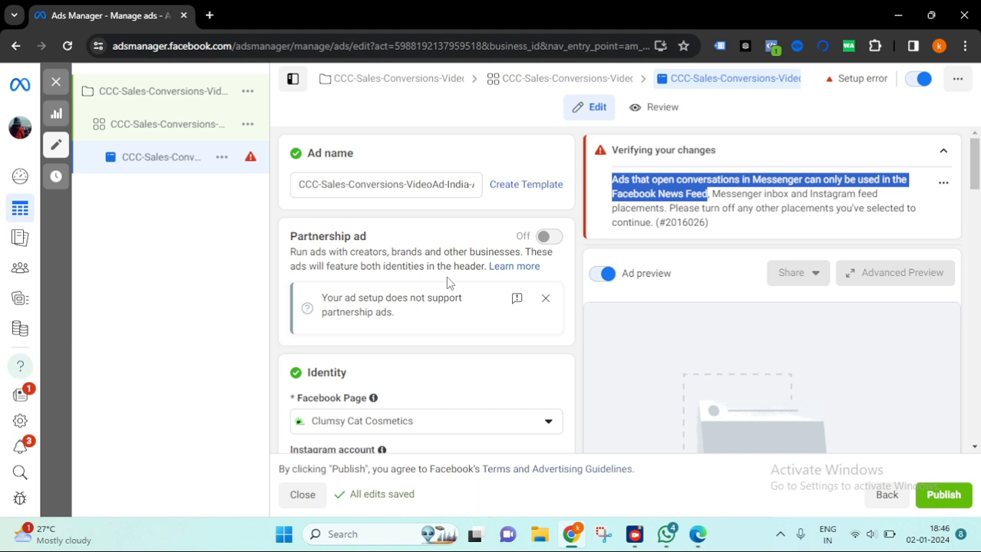
scroll(446, 280, down, 3)
scroll(476, 254, up, 3)
click(207, 129)
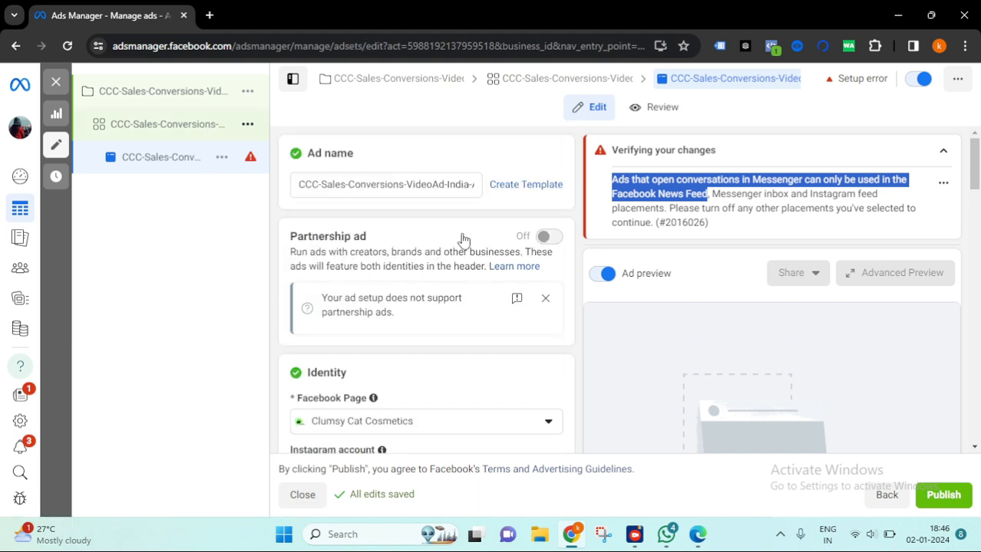
scroll(341, 422, down, 1)
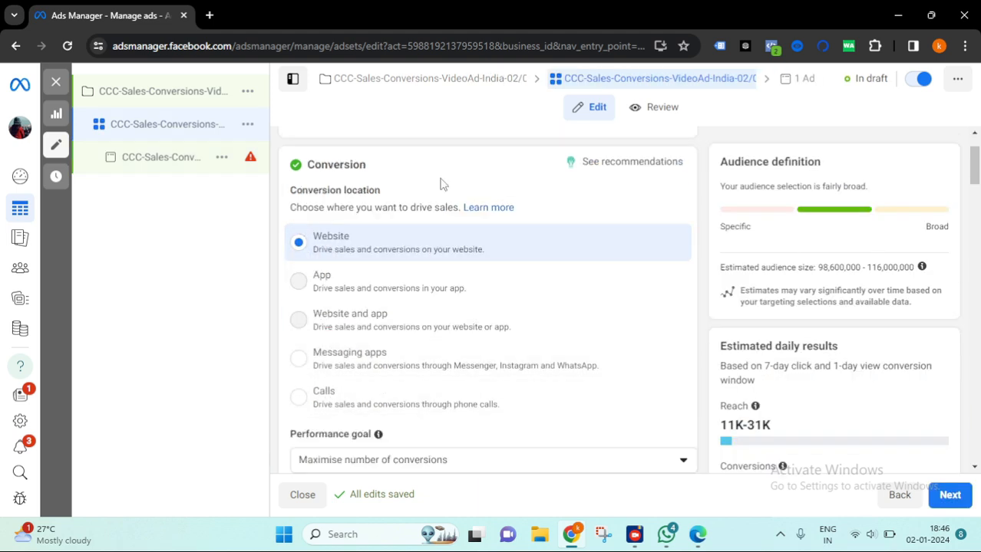
click(185, 161)
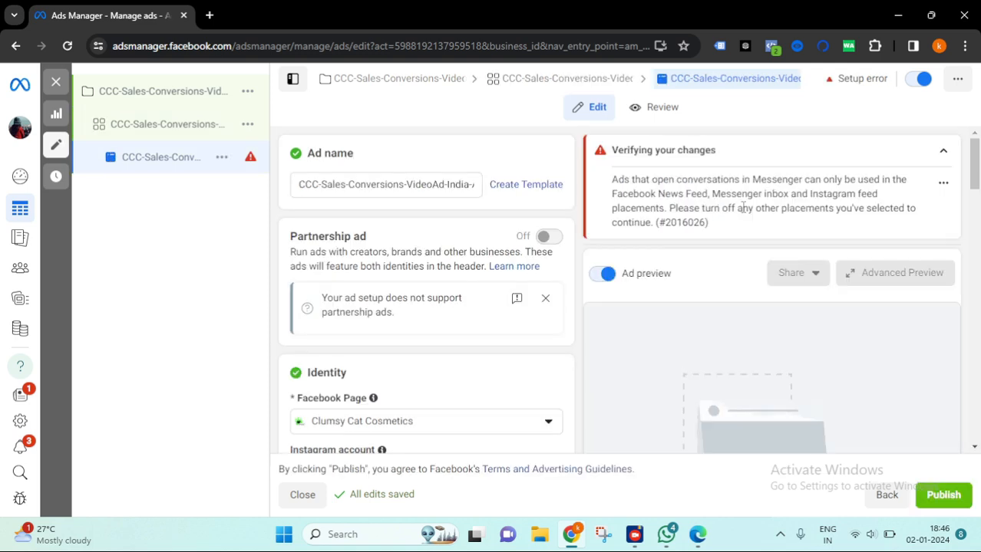
- Examine the placement error text and the ad's Identity page and Instagram account settings
drag(671, 208, 782, 208)
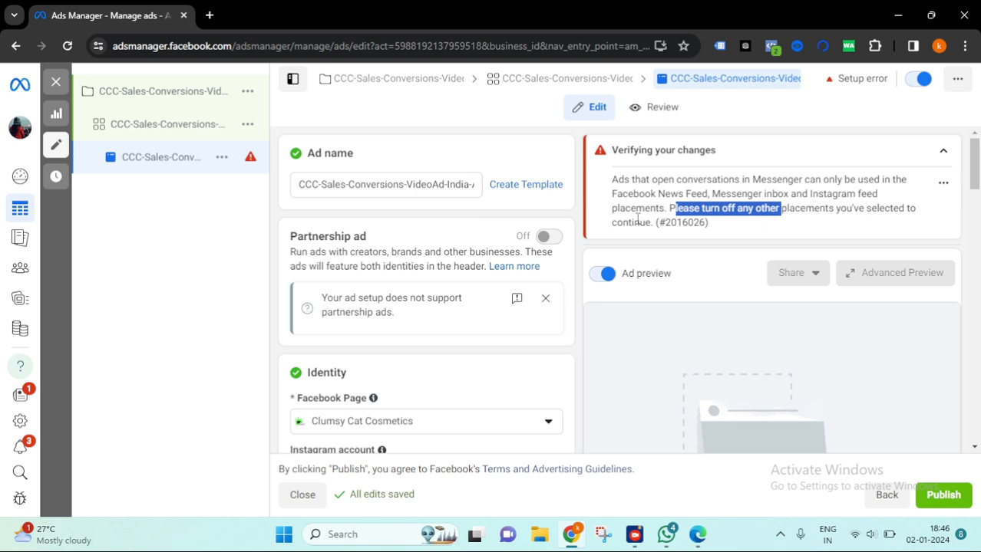
drag(712, 194, 798, 195)
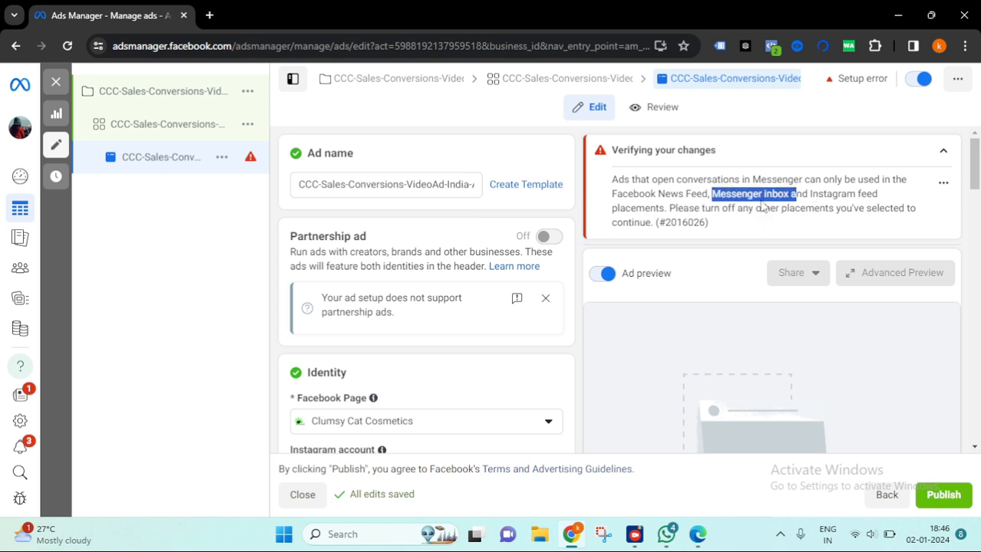
scroll(383, 213, down, 2)
scroll(441, 221, down, 1)
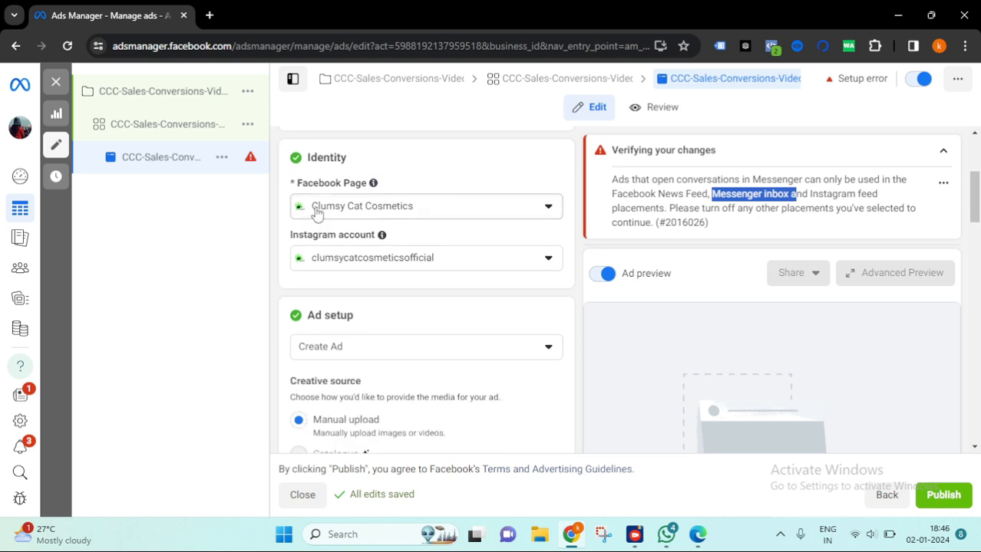
scroll(475, 208, down, 1)
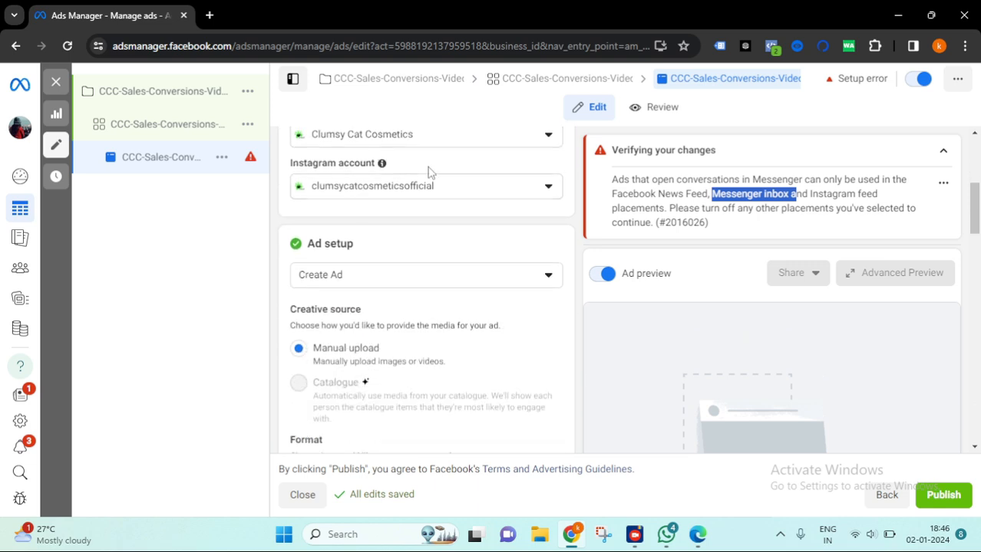
scroll(447, 219, down, 1)
scroll(430, 163, up, 2)
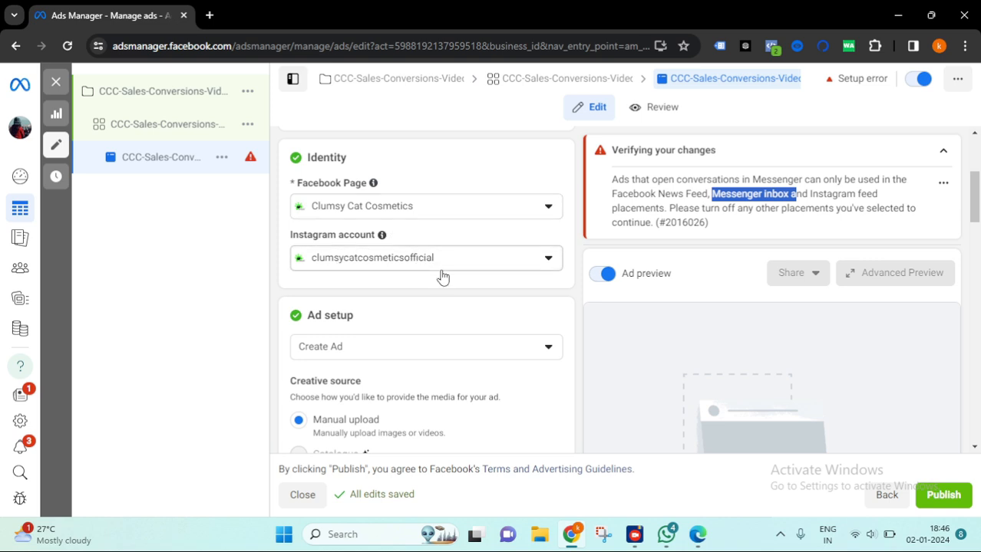
scroll(442, 277, up, 3)
- Review the Ad setup choices, creative source and format options for the ad
click(427, 184)
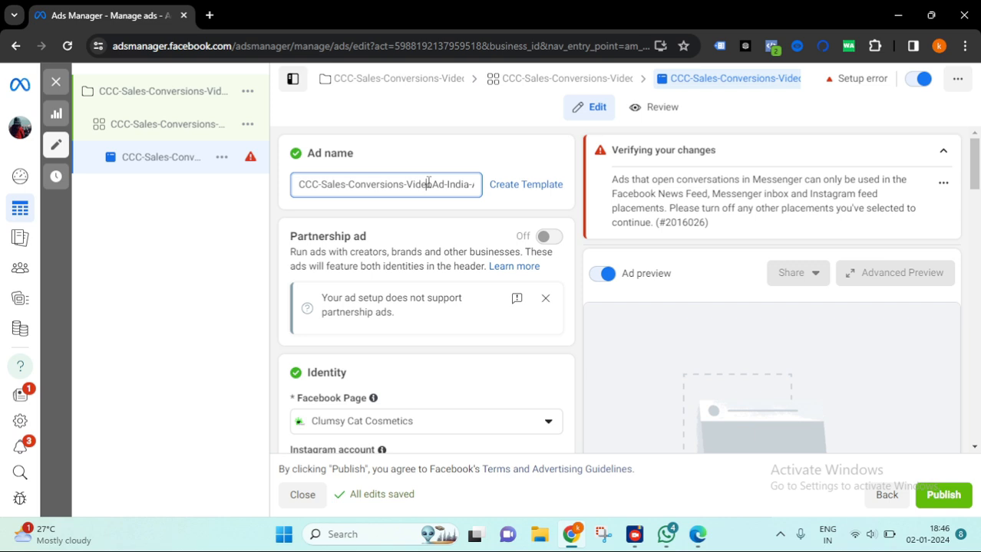
scroll(429, 192, down, 6)
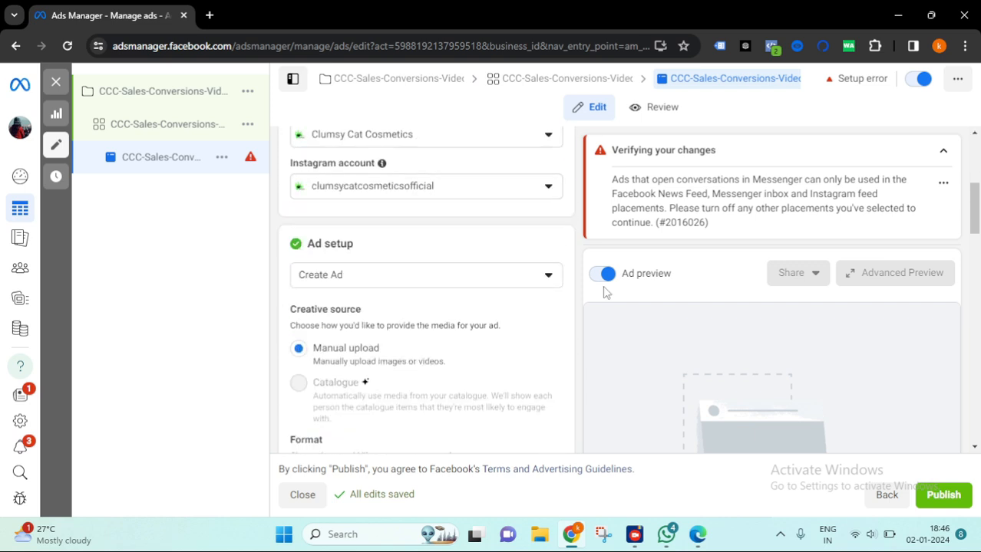
scroll(438, 164, up, 2)
click(432, 284)
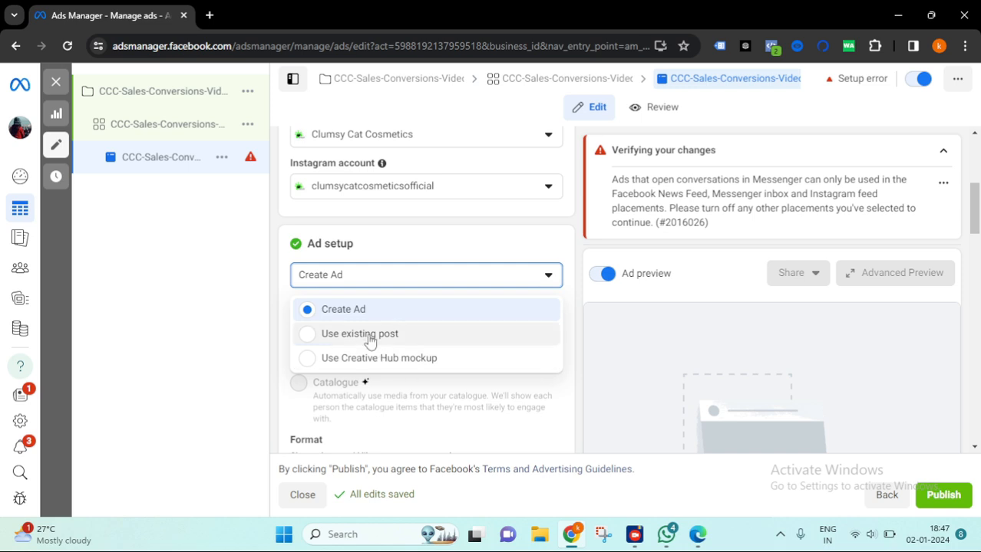
click(594, 352)
scroll(442, 340, down, 1)
scroll(430, 307, down, 1)
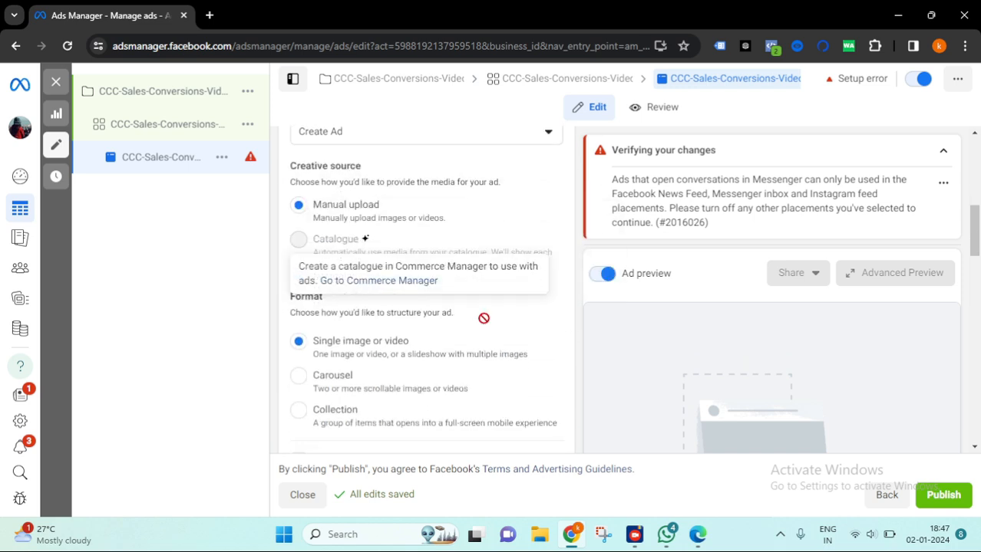
scroll(411, 353, down, 1)
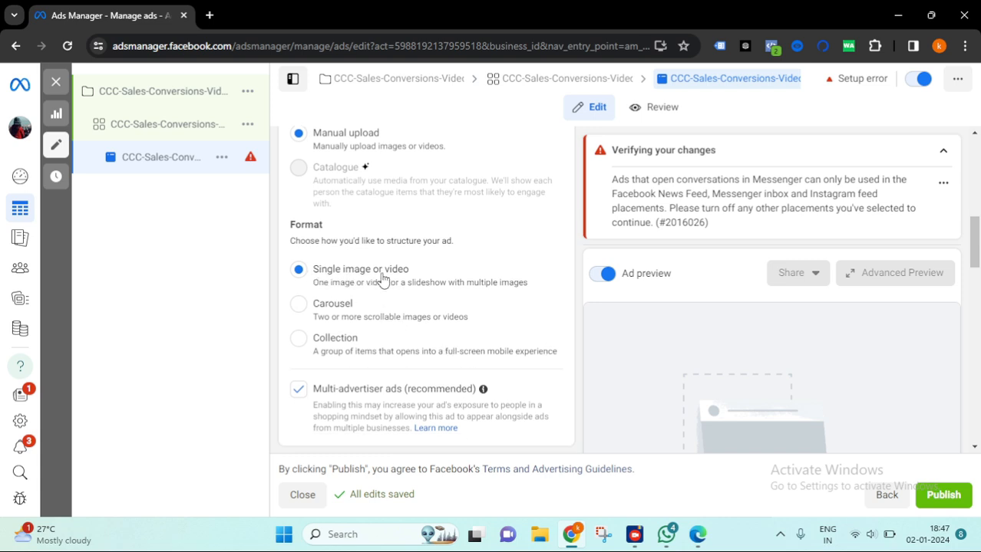
- Add a video to the ad by uploading the video-output .mov file from the Downloads folder
scroll(421, 282, down, 1)
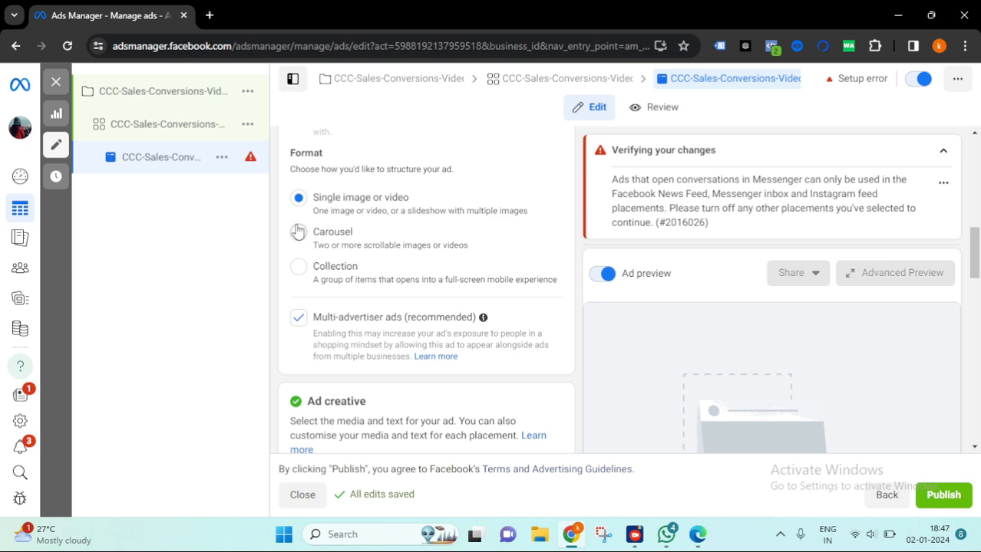
scroll(396, 232, down, 2)
scroll(517, 286, down, 2)
click(369, 230)
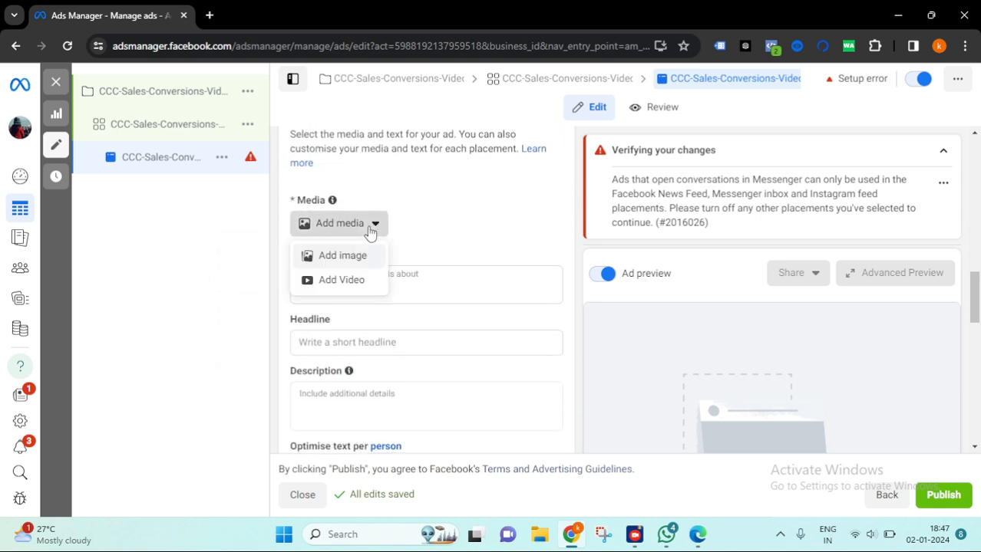
click(341, 281)
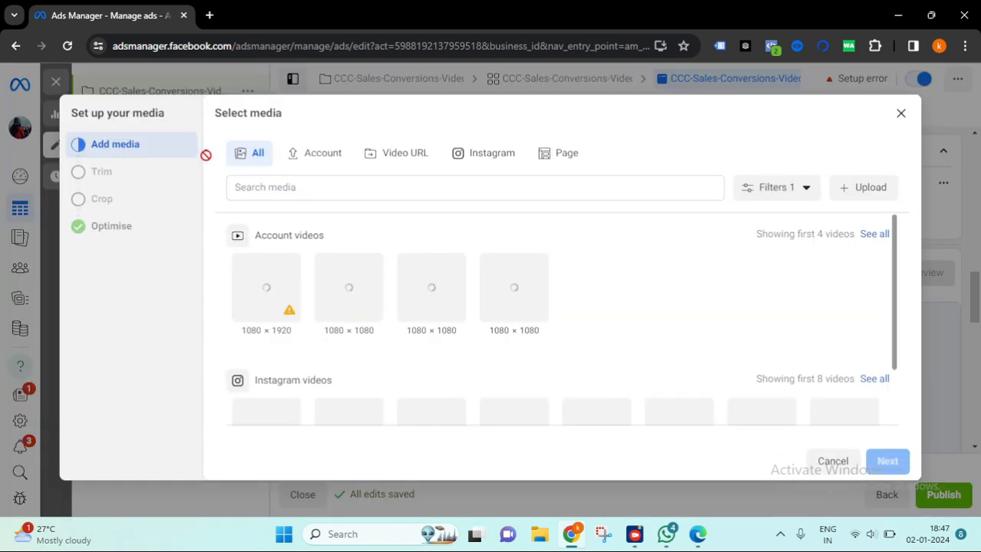
click(864, 192)
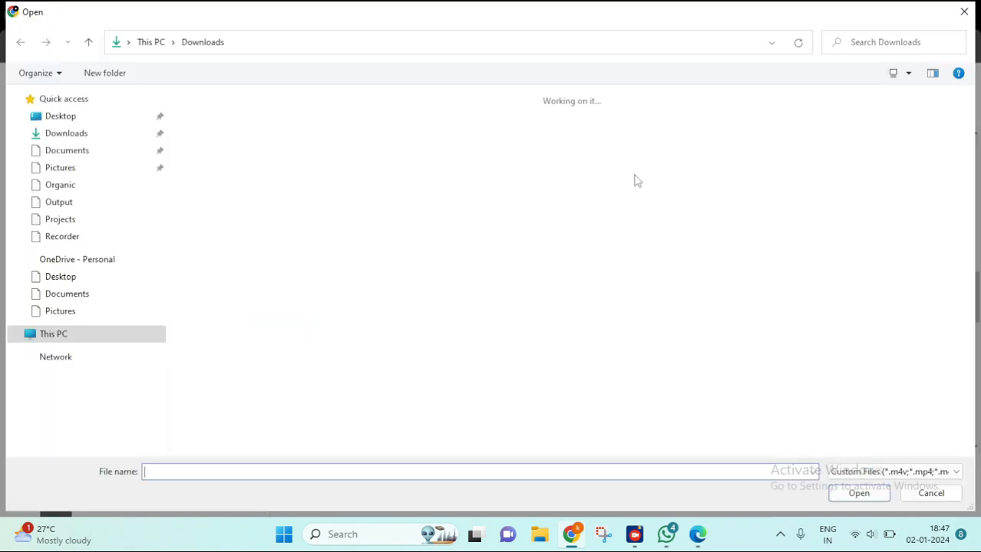
click(84, 292)
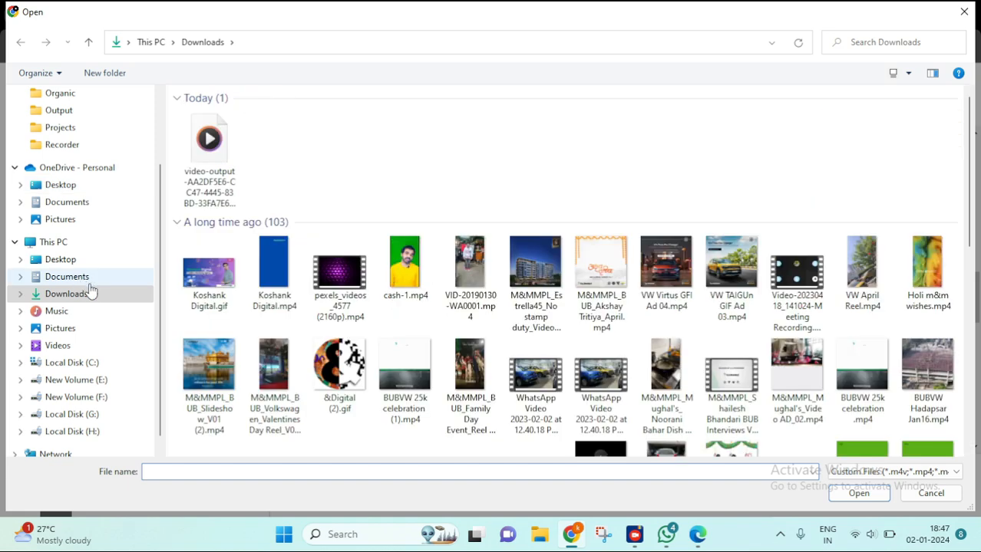
click(217, 161)
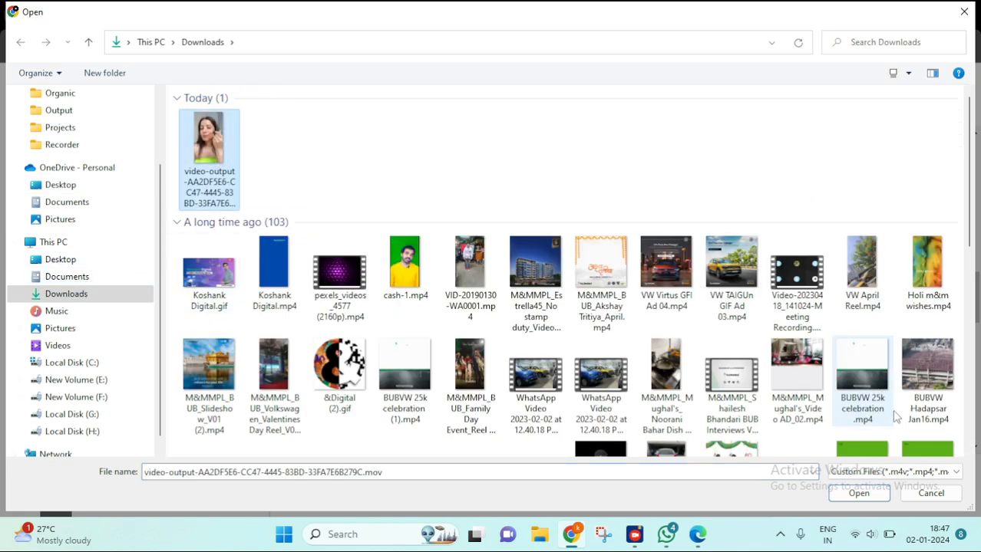
click(859, 493)
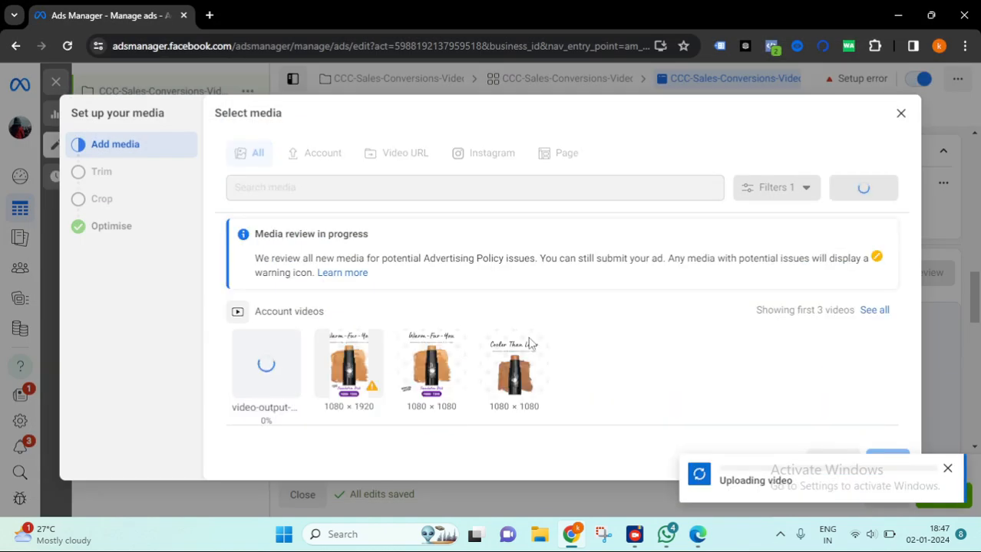
- Select the uploaded video-output video in the media library and continue to trimming
scroll(597, 344, down, 1)
scroll(596, 343, down, 1)
scroll(595, 342, up, 2)
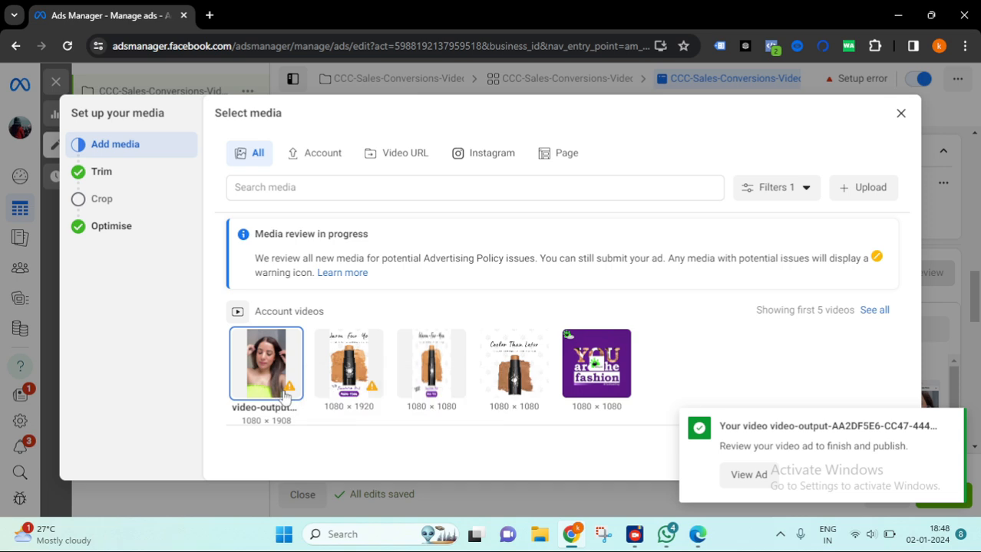
mouse_move(289, 390)
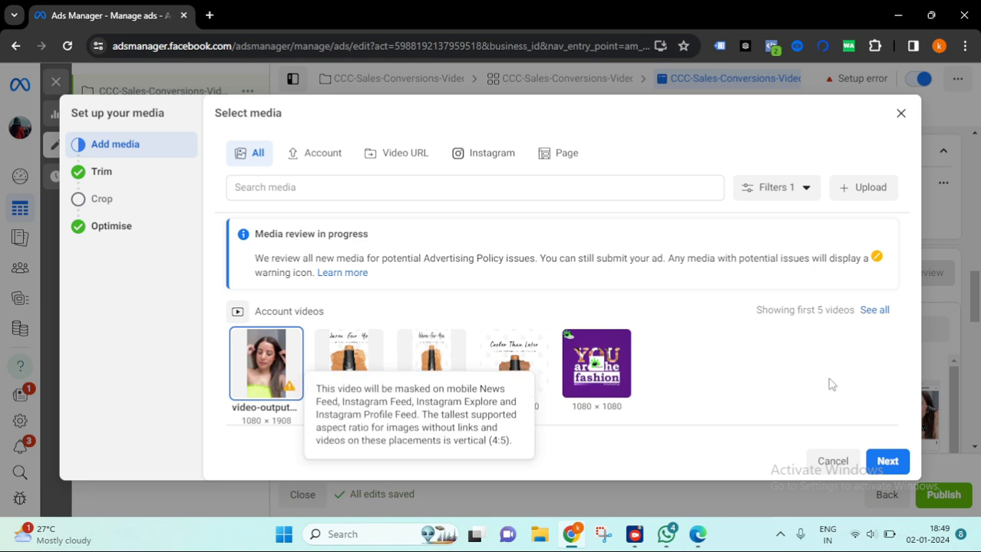
click(890, 461)
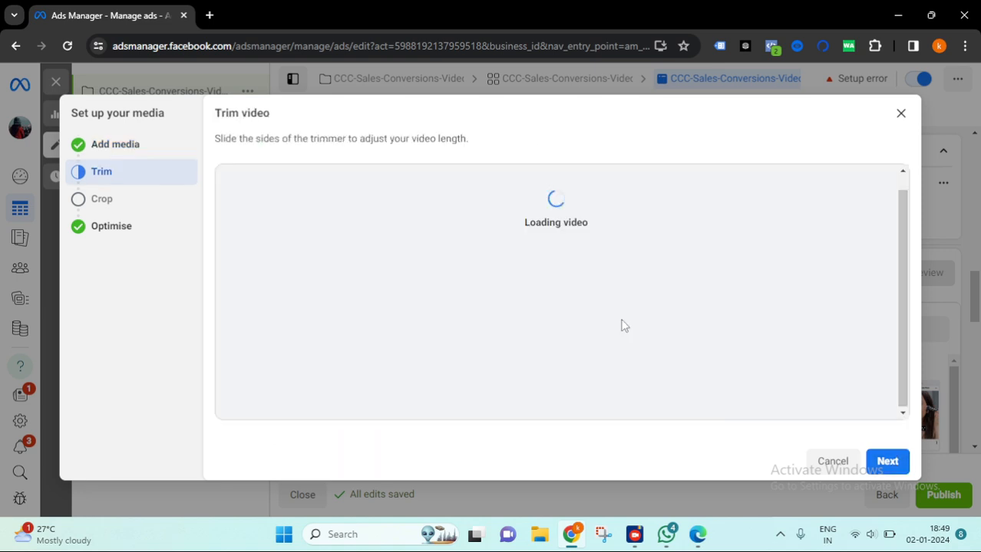
- Keep the video's full length in the trim step and continue to the crop step
scroll(621, 320, down, 2)
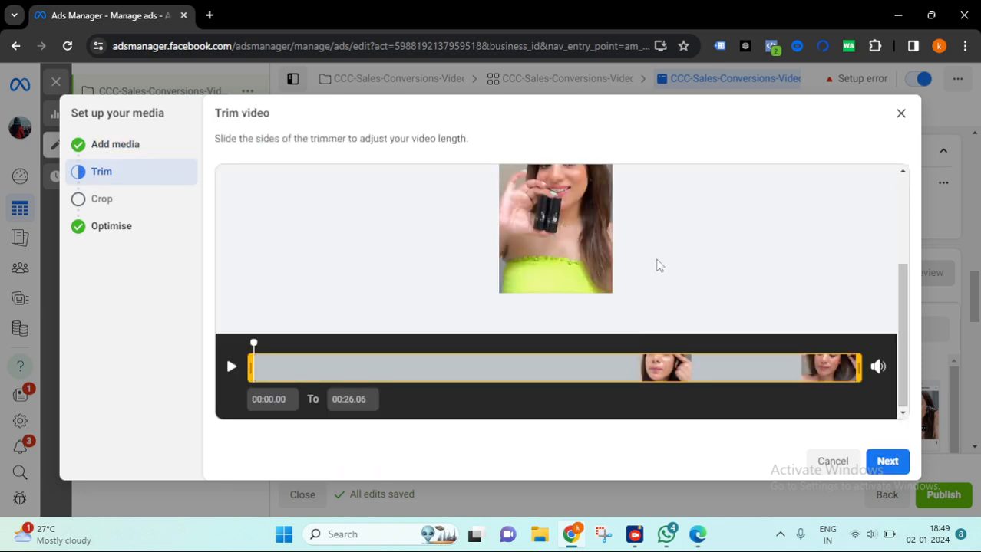
scroll(669, 265, up, 3)
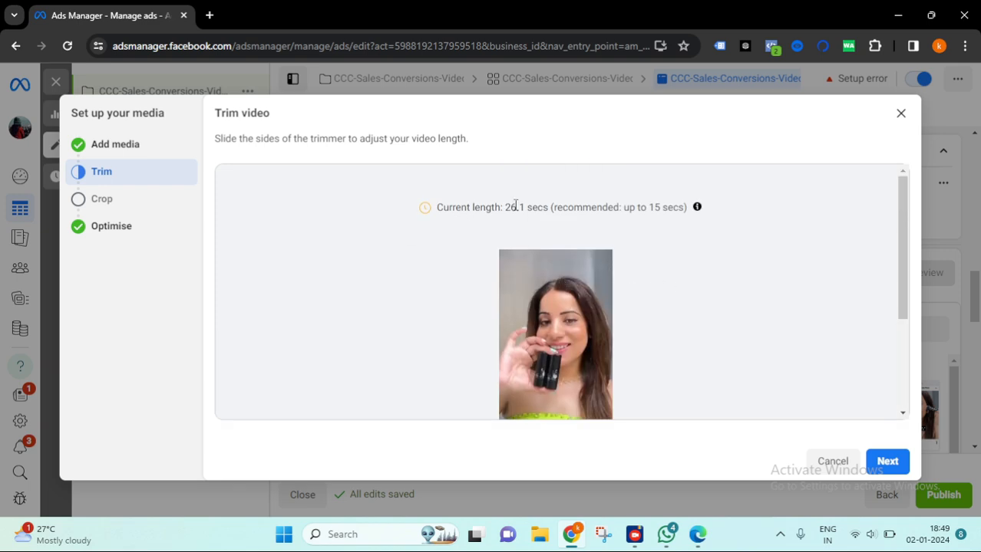
drag(506, 208, 549, 212)
click(645, 234)
drag(626, 207, 685, 210)
click(714, 254)
scroll(768, 347, down, 1)
scroll(768, 347, down, 2)
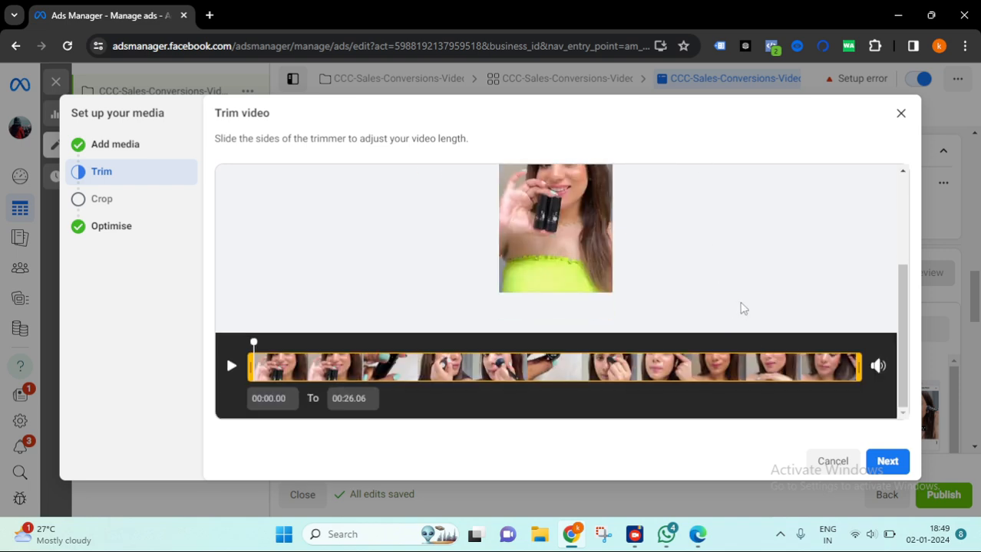
scroll(739, 307, up, 4)
scroll(742, 308, down, 2)
click(887, 462)
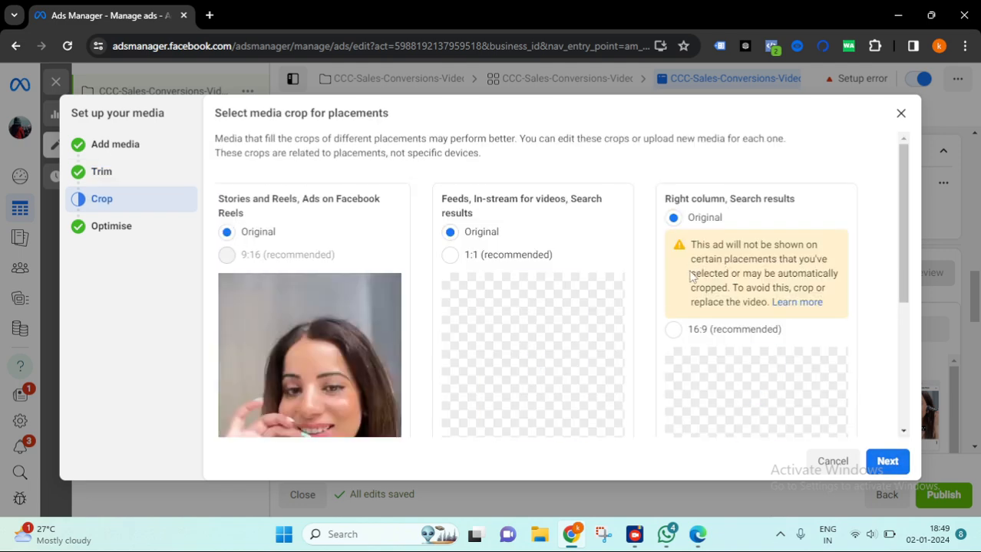
- Keep the original crop for every placement group and continue to Advantage+ creative optimisation
scroll(661, 408, down, 2)
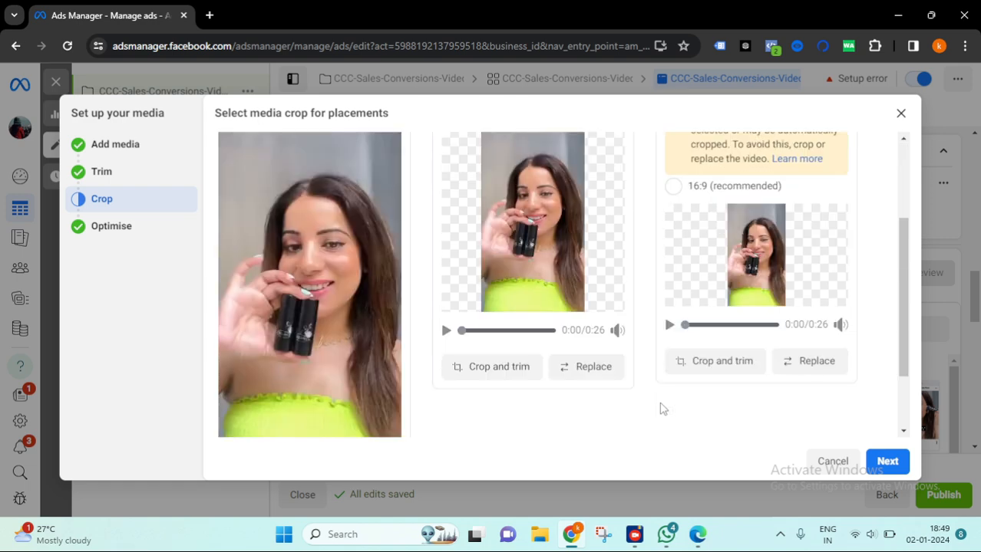
scroll(645, 362, down, 1)
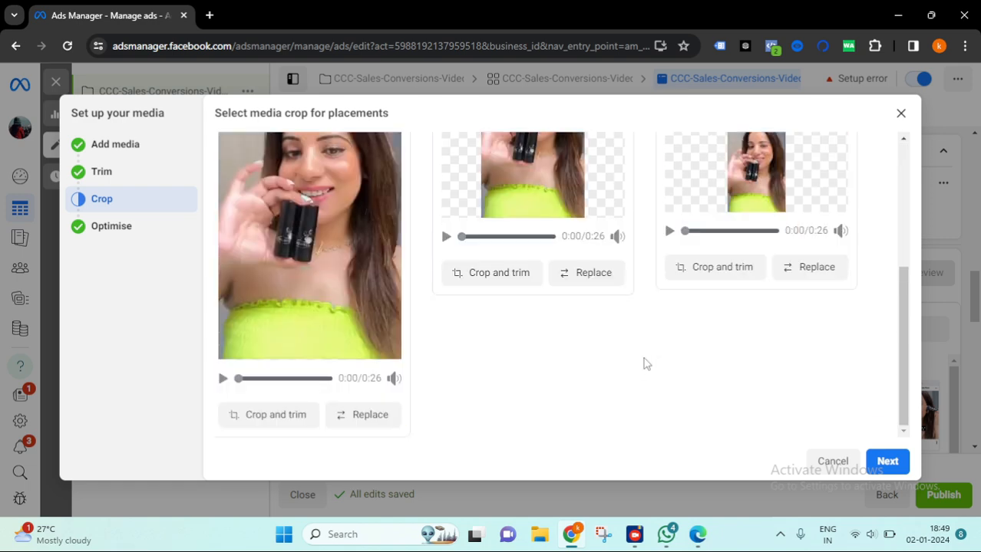
scroll(644, 360, up, 2)
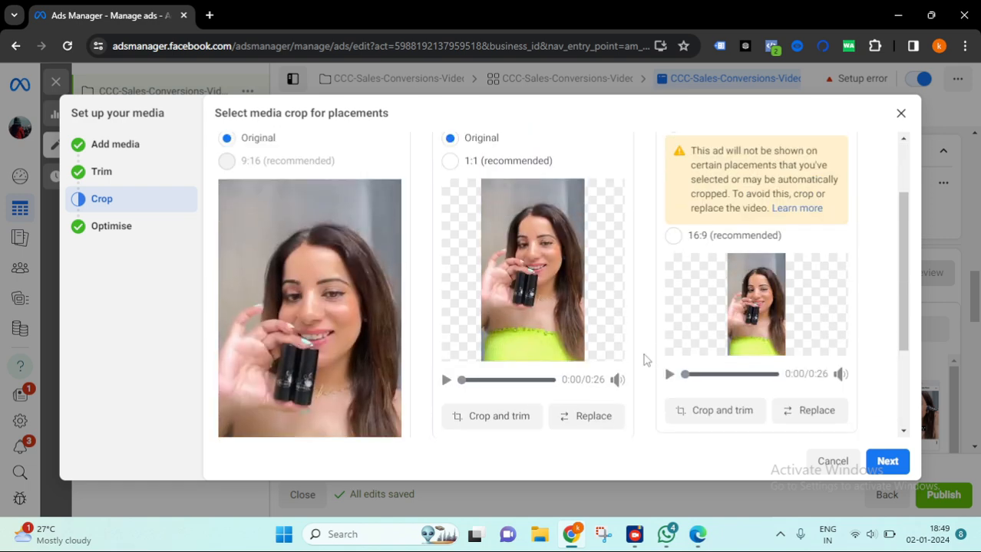
scroll(645, 361, down, 1)
scroll(644, 361, up, 2)
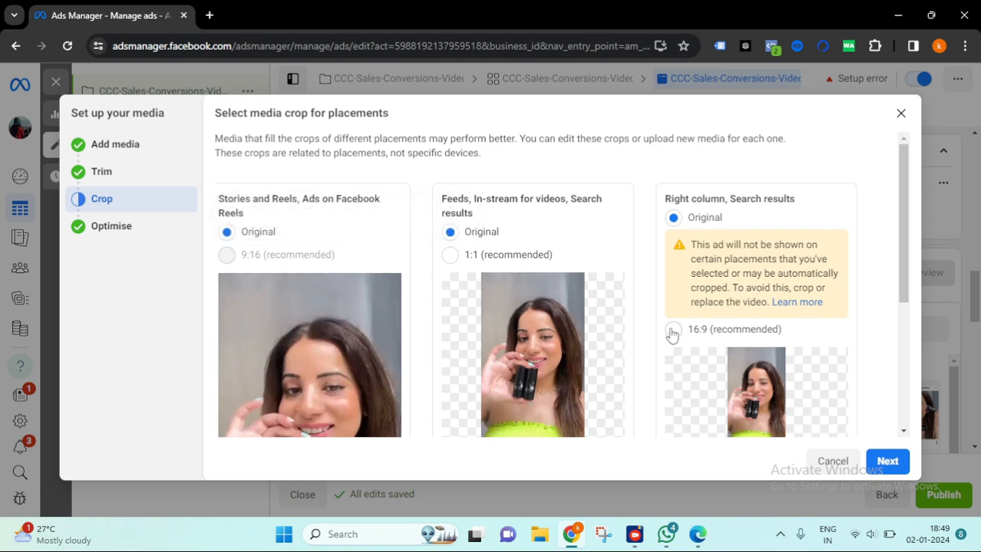
scroll(688, 320, down, 3)
scroll(704, 307, up, 2)
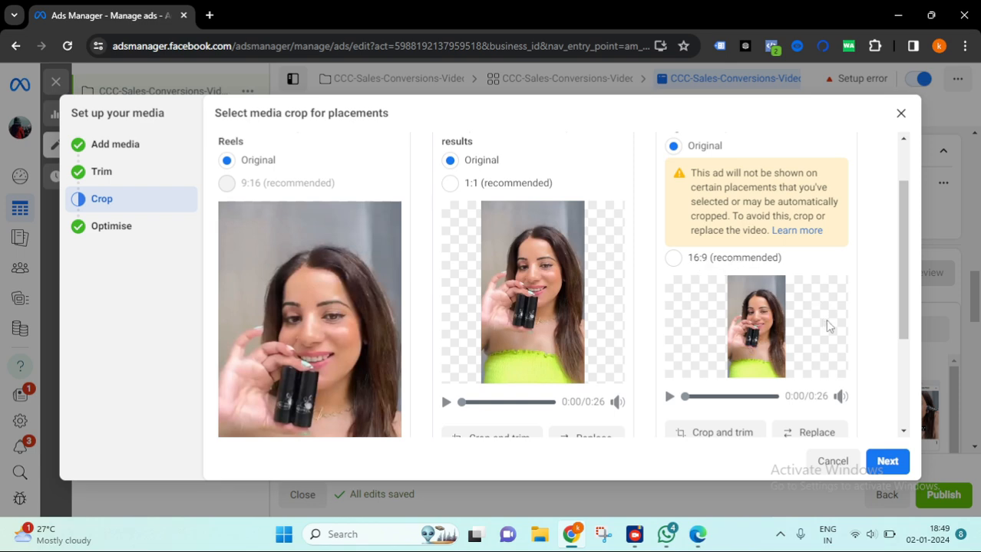
scroll(652, 299, down, 2)
scroll(487, 268, up, 2)
click(887, 462)
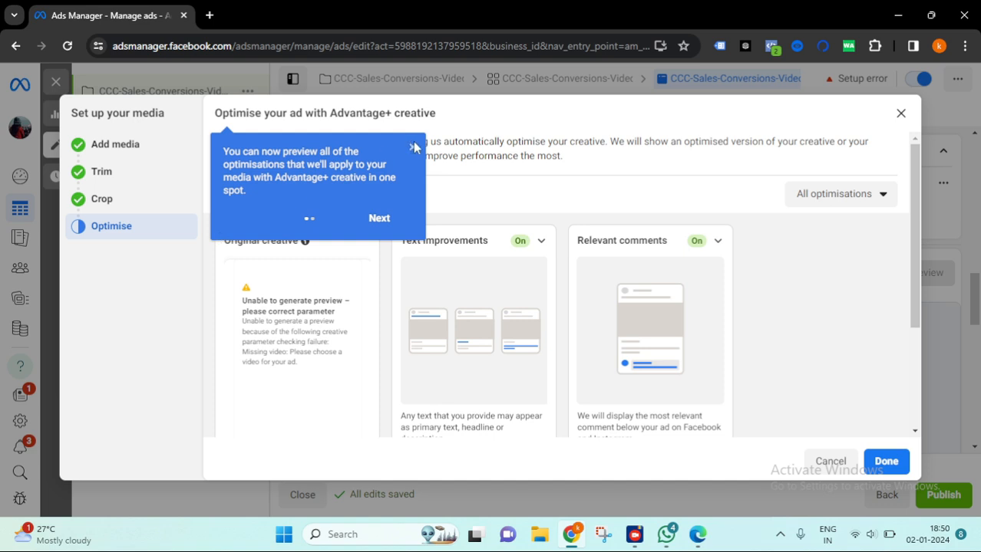
- Try to finish the media setup with all Advantage+ creative optimisations left on
click(412, 146)
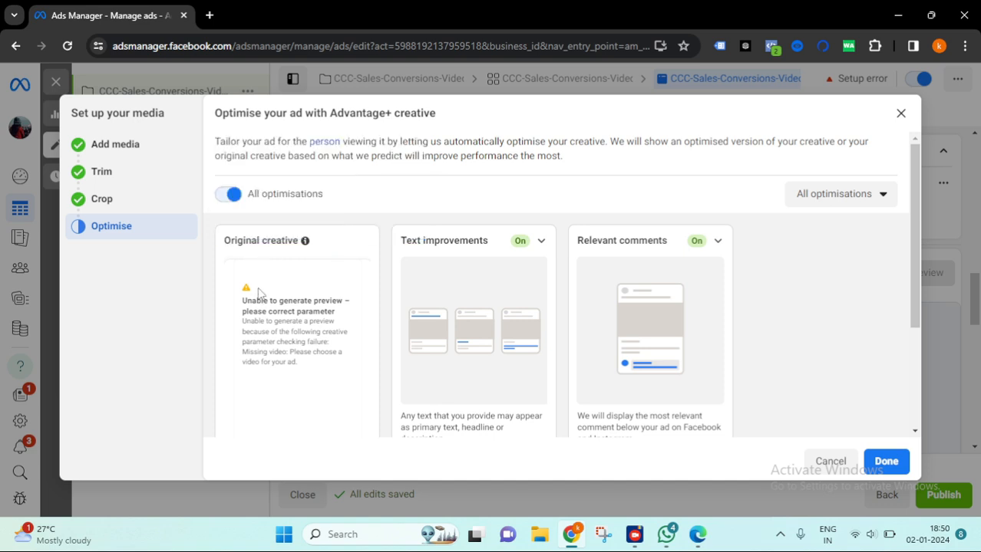
drag(334, 315, 242, 301)
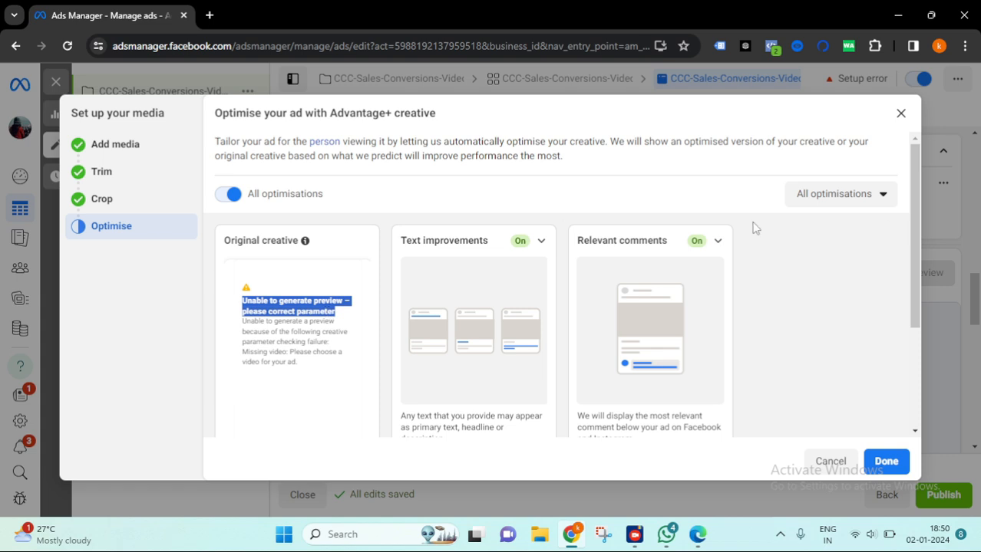
click(234, 195)
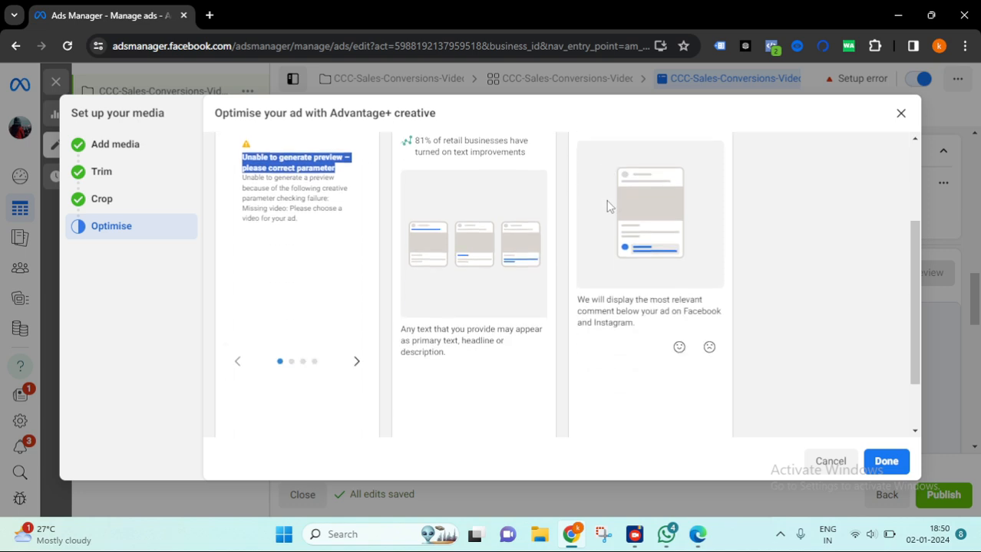
click(234, 198)
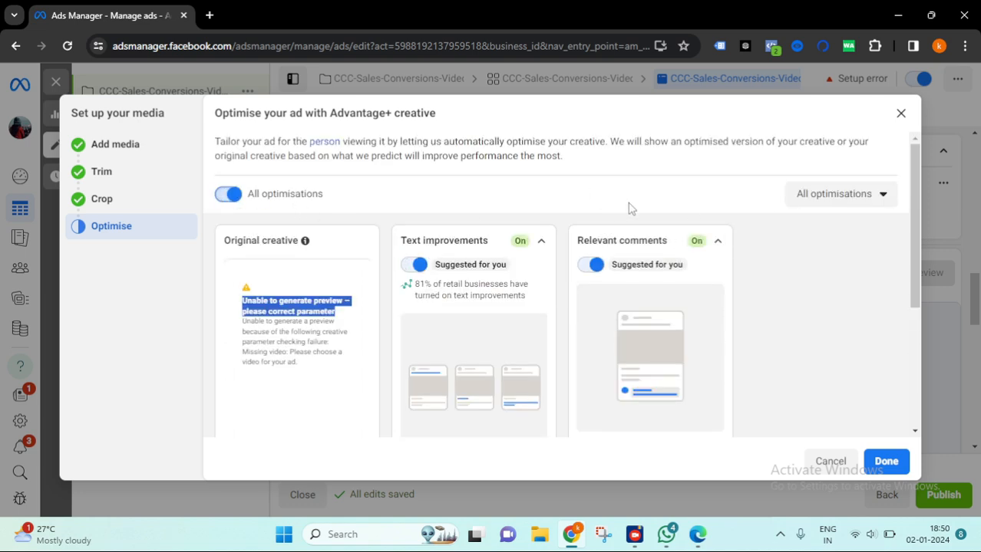
click(886, 465)
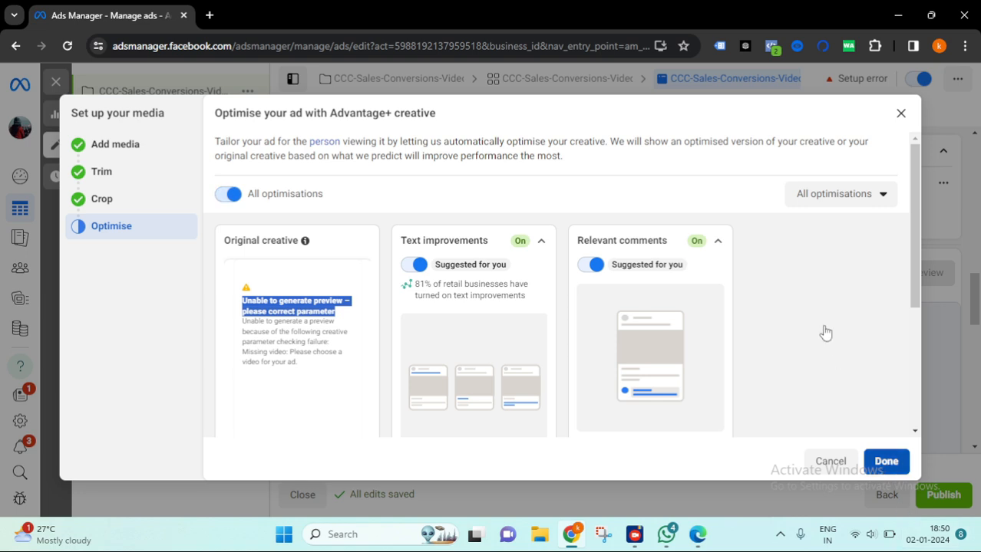
- Check the ad creative section for whether the video was attached to the ad
scroll(688, 351, down, 2)
scroll(497, 345, up, 2)
scroll(770, 352, down, 2)
scroll(828, 369, down, 5)
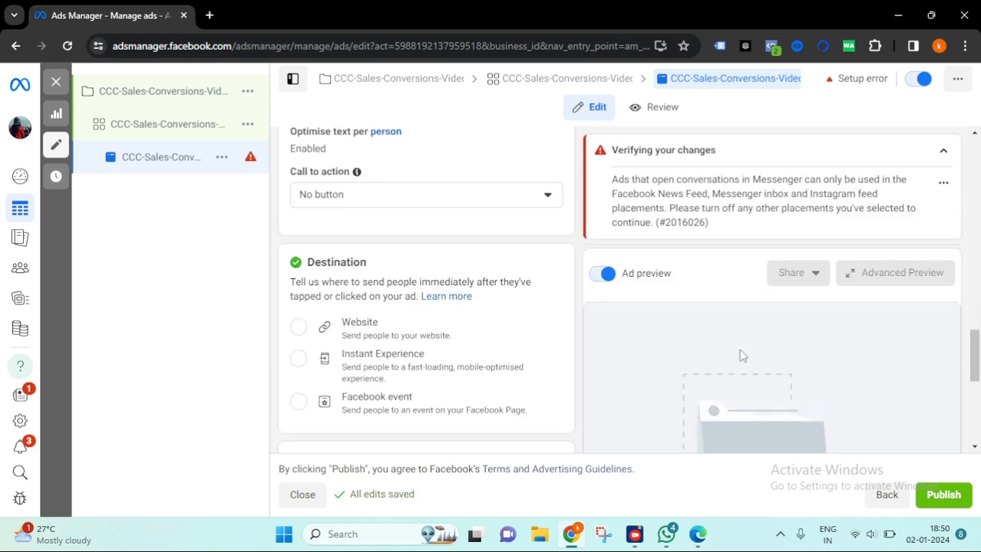
scroll(823, 375, down, 1)
scroll(486, 311, up, 4)
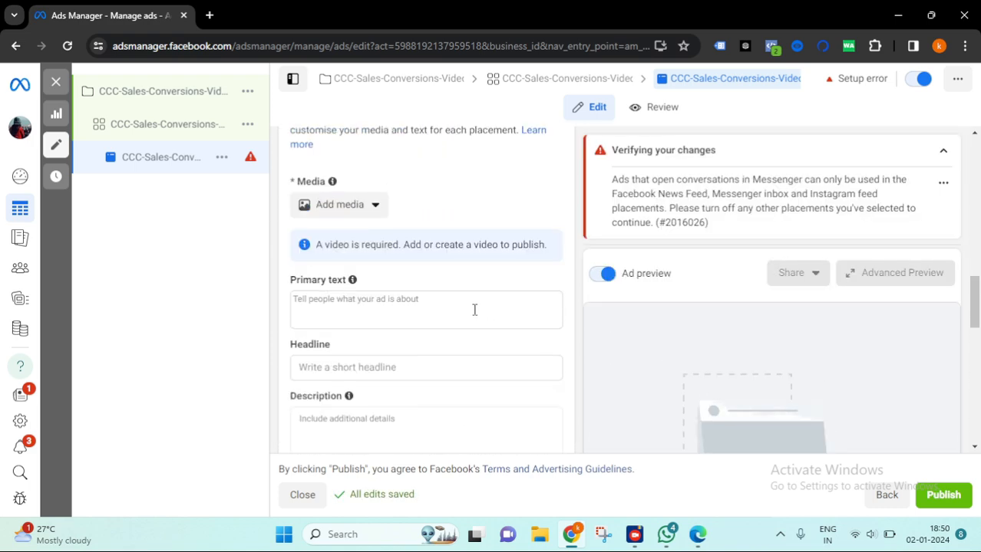
scroll(388, 277, up, 1)
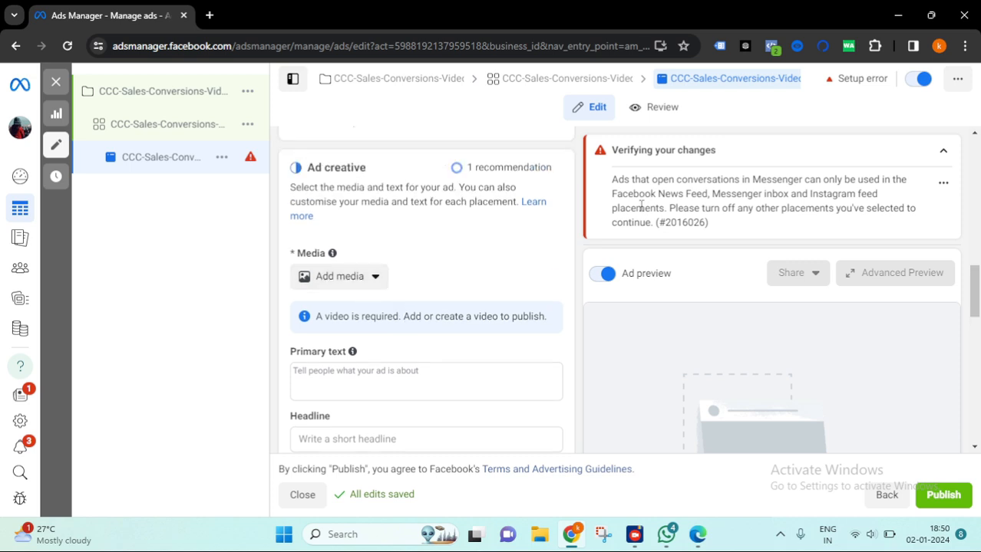
drag(353, 316, 435, 317)
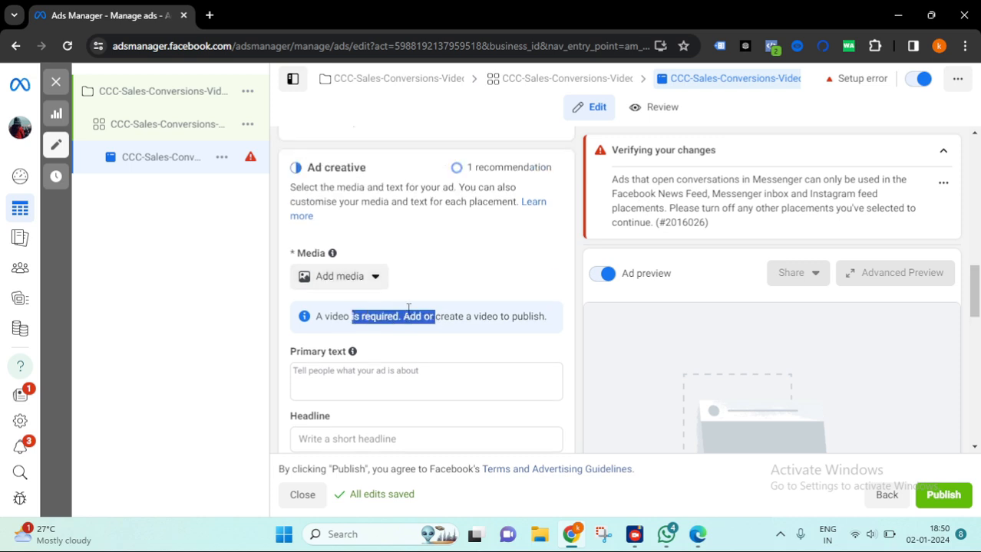
- Pick the video-output video from the account videos as the ad media and continue to trimming
click(359, 281)
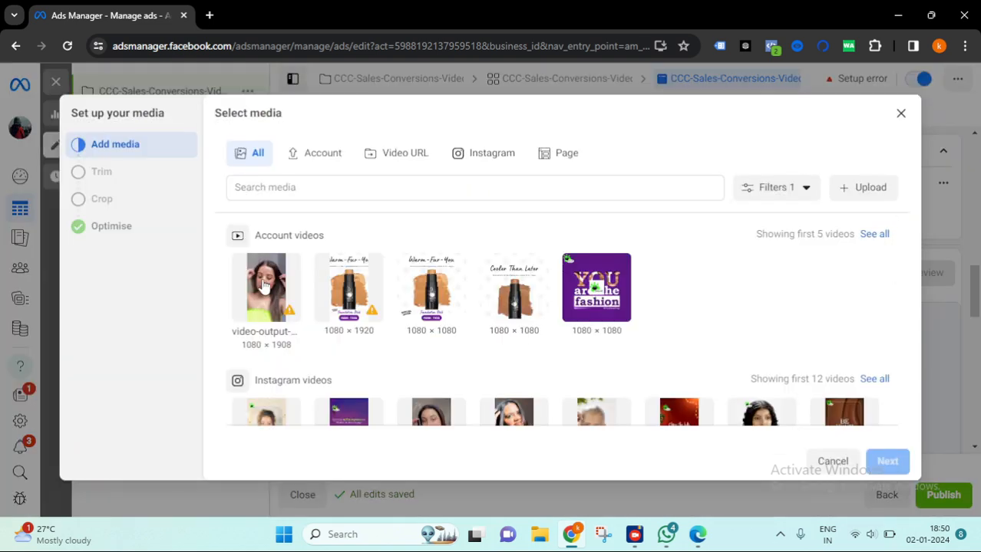
click(267, 288)
click(887, 461)
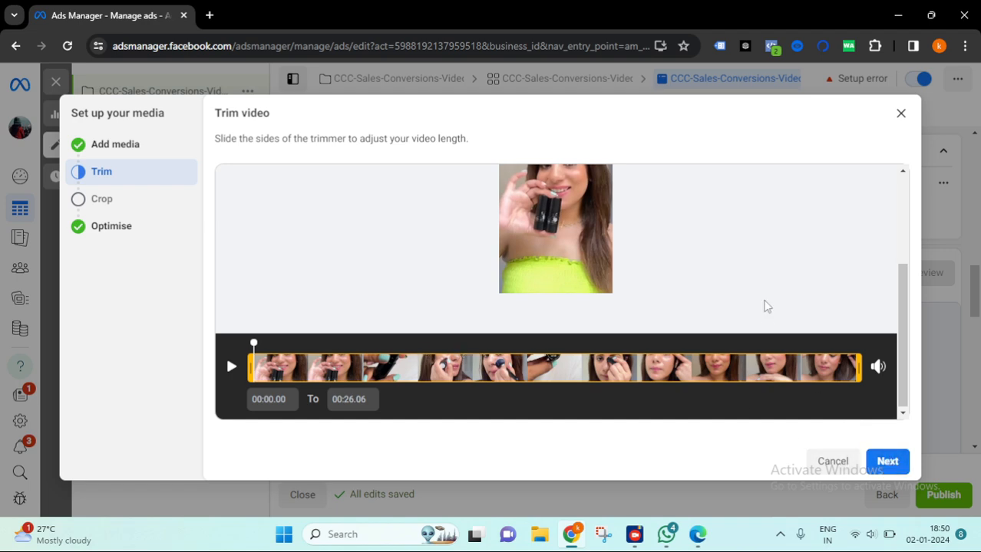
- Review the trim preview and the selected video's warning note in the media selection step
scroll(763, 306, up, 2)
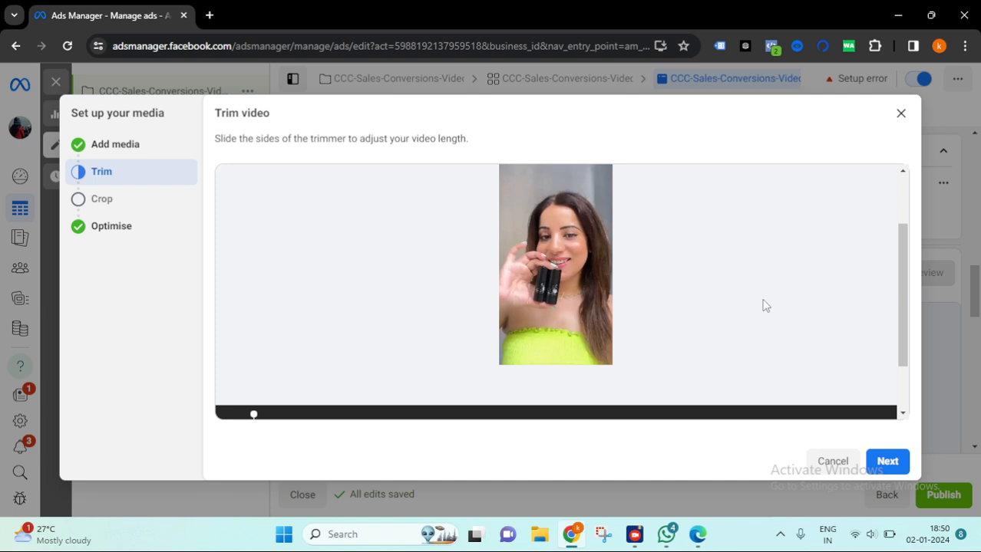
scroll(741, 279, up, 3)
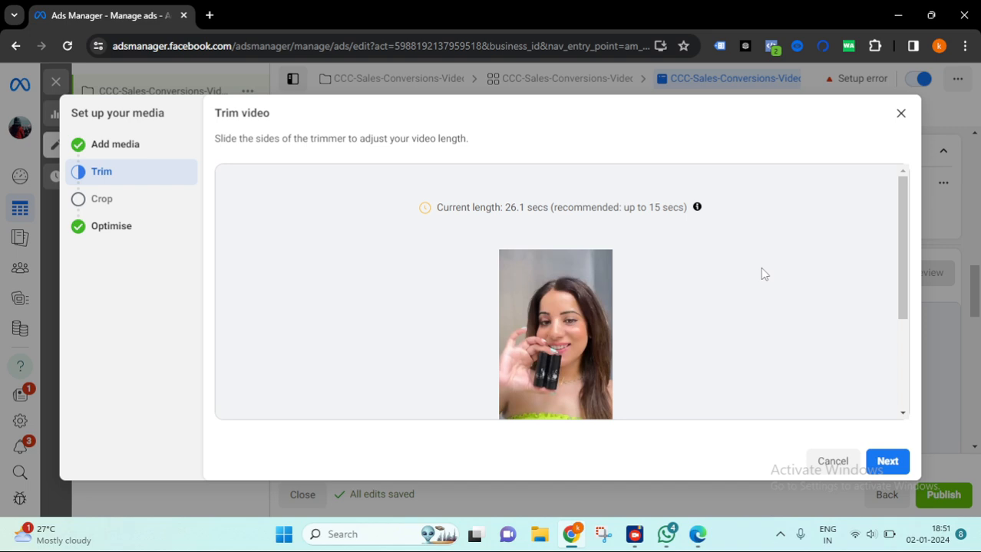
scroll(784, 198, down, 5)
scroll(762, 215, up, 5)
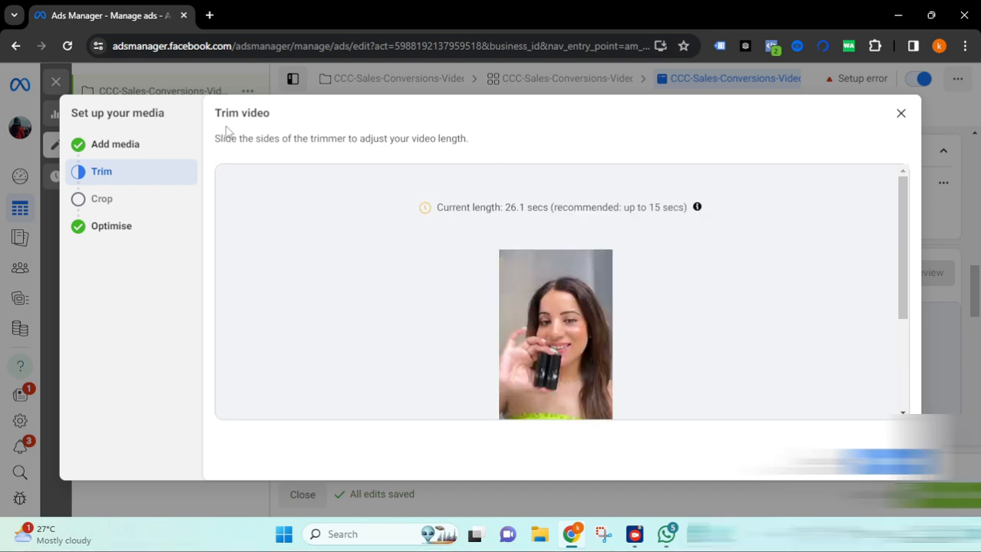
click(142, 155)
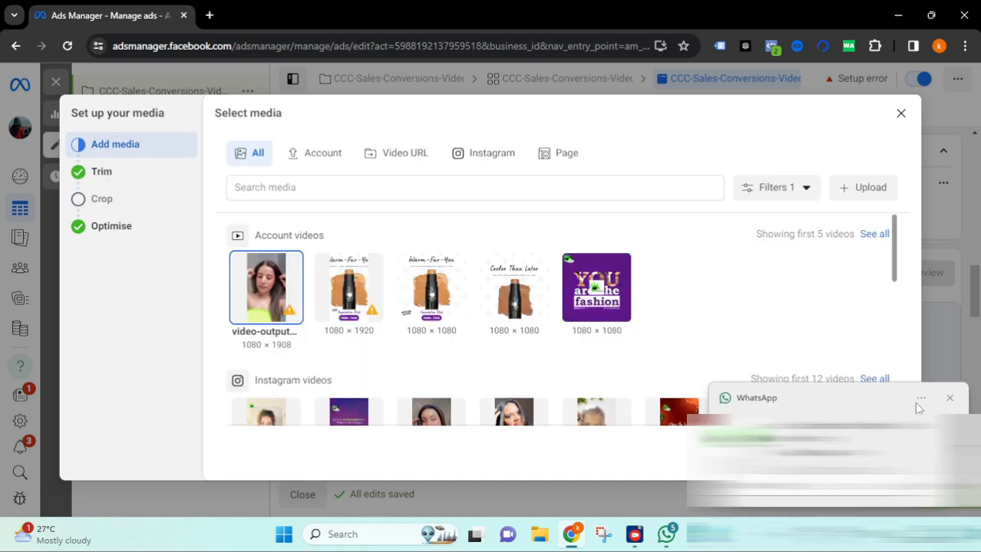
click(950, 399)
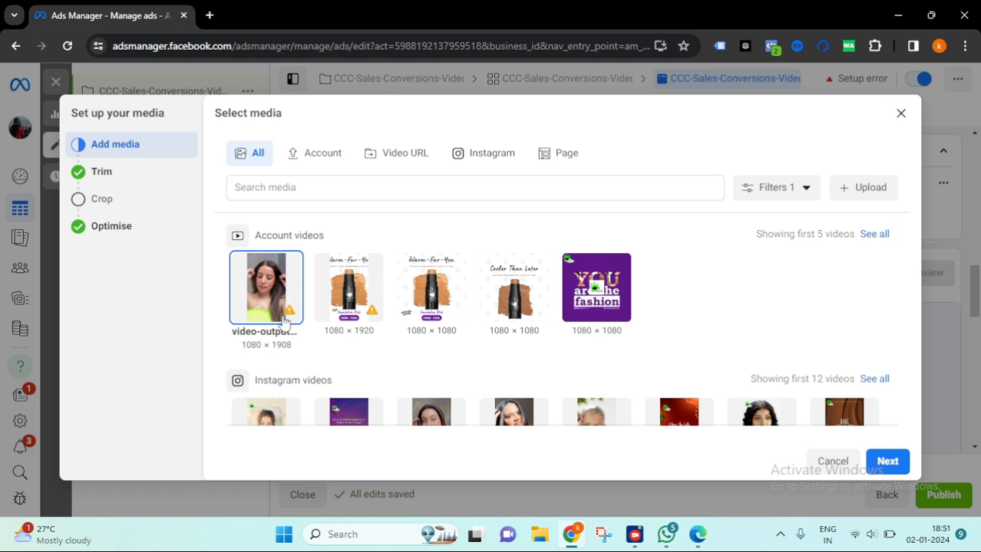
mouse_move(290, 316)
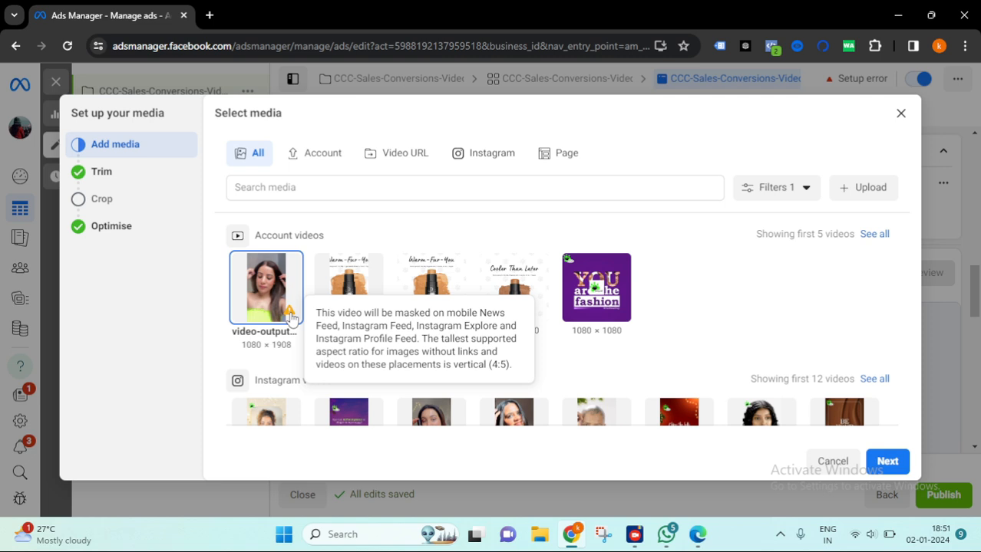
scroll(285, 291, down, 2)
scroll(288, 284, up, 2)
- Try to finish the video media setup through trim, crop and Advantage+ optimisation
click(887, 461)
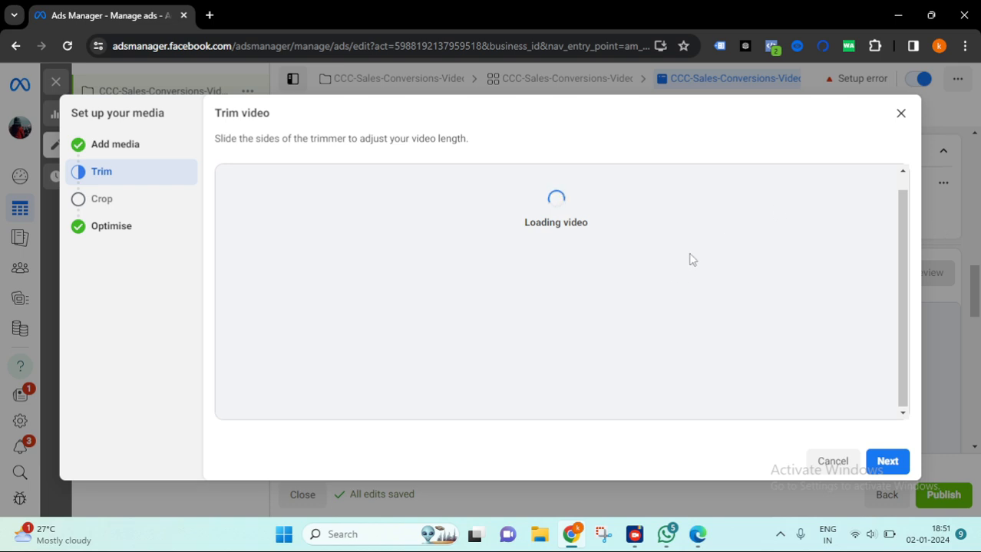
click(889, 463)
click(887, 461)
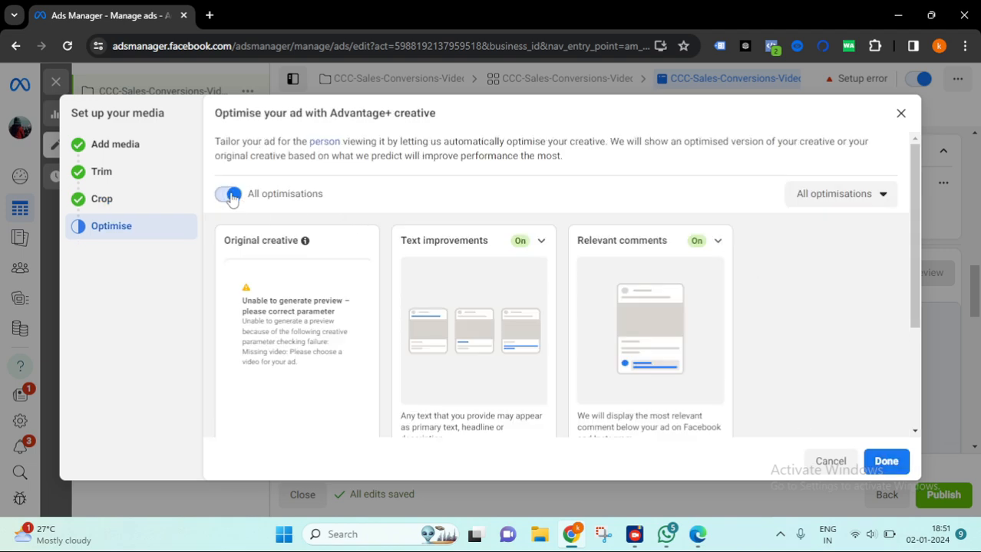
click(885, 461)
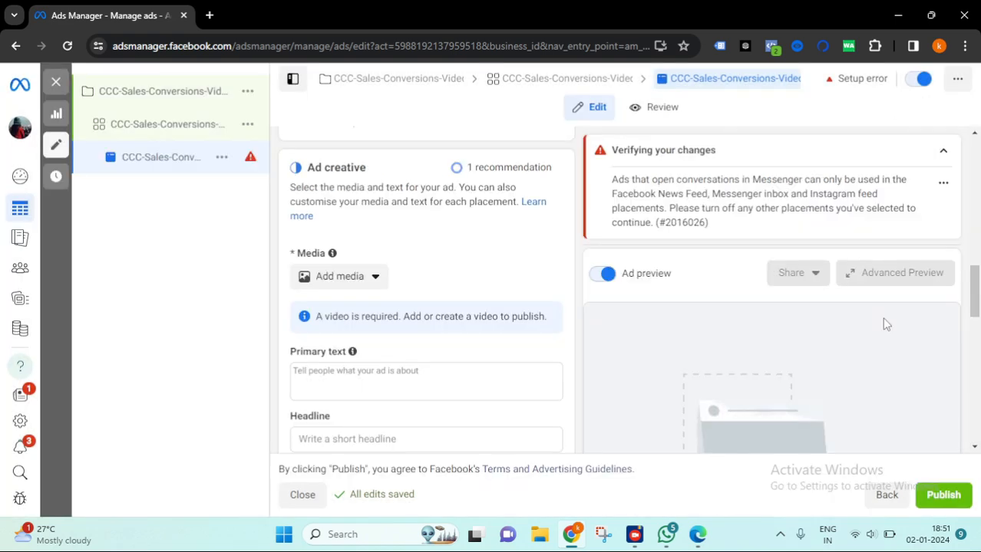
- Add the Christmas -2 image from the account images as the ad media and continue to cropping
scroll(465, 313, down, 2)
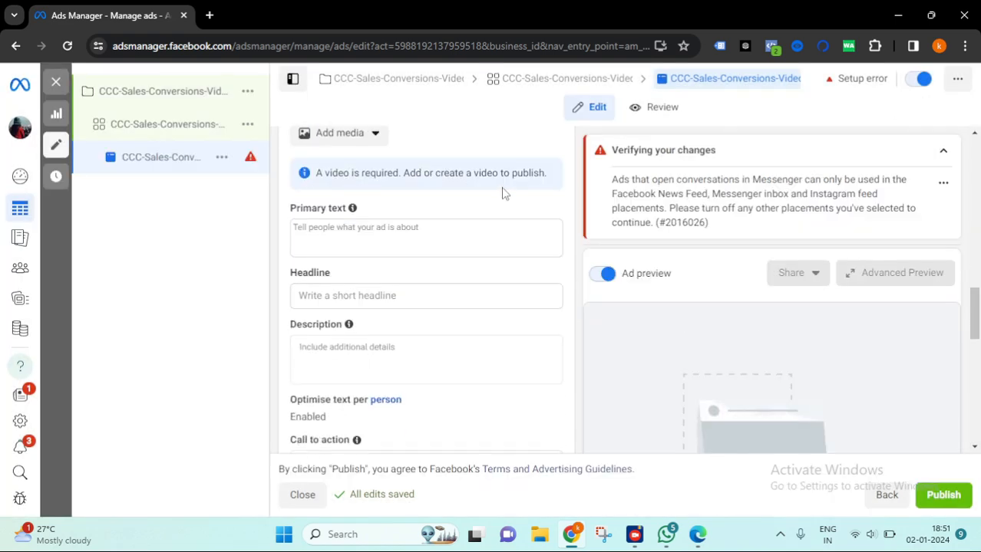
scroll(492, 247, down, 10)
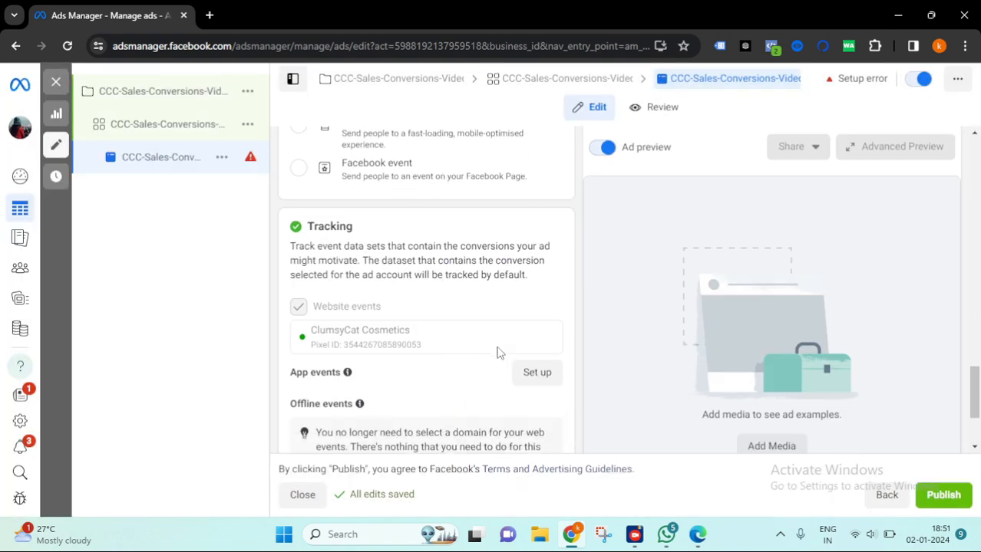
scroll(530, 356, up, 10)
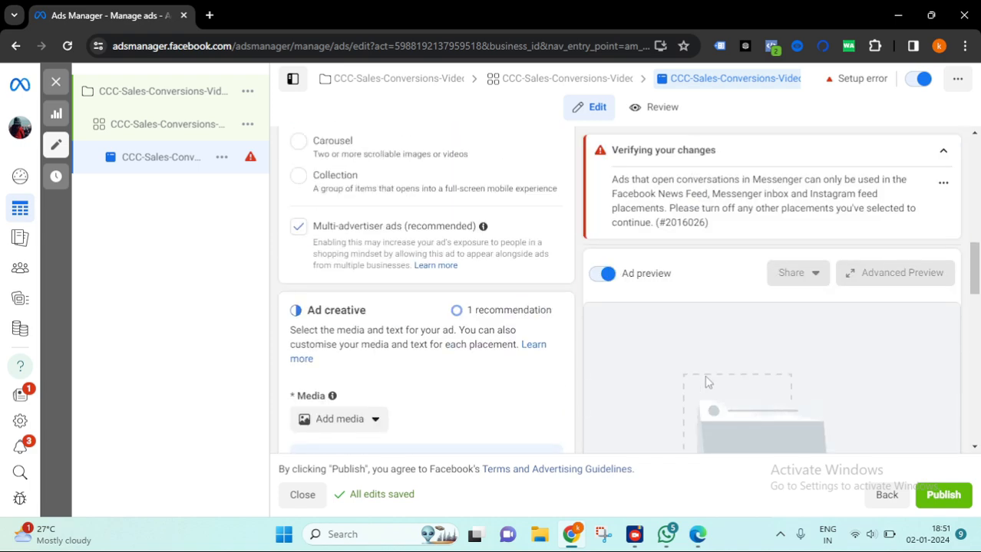
scroll(542, 269, down, 1)
scroll(482, 258, up, 2)
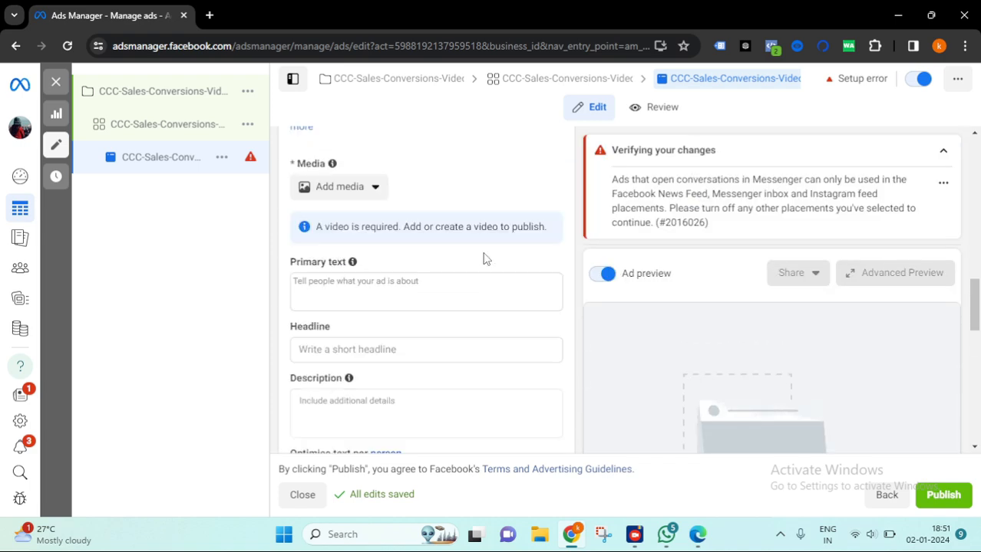
scroll(307, 249, up, 1)
click(367, 279)
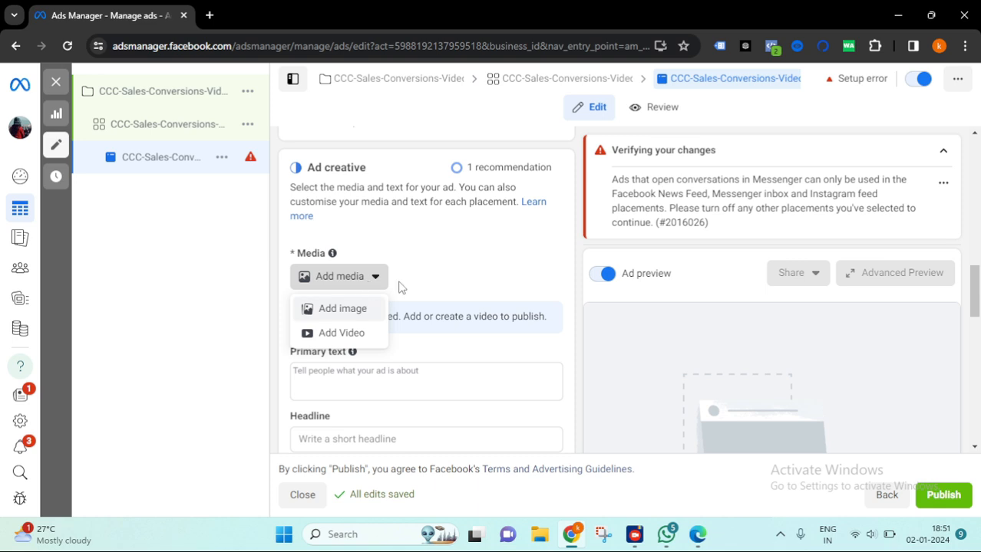
click(353, 310)
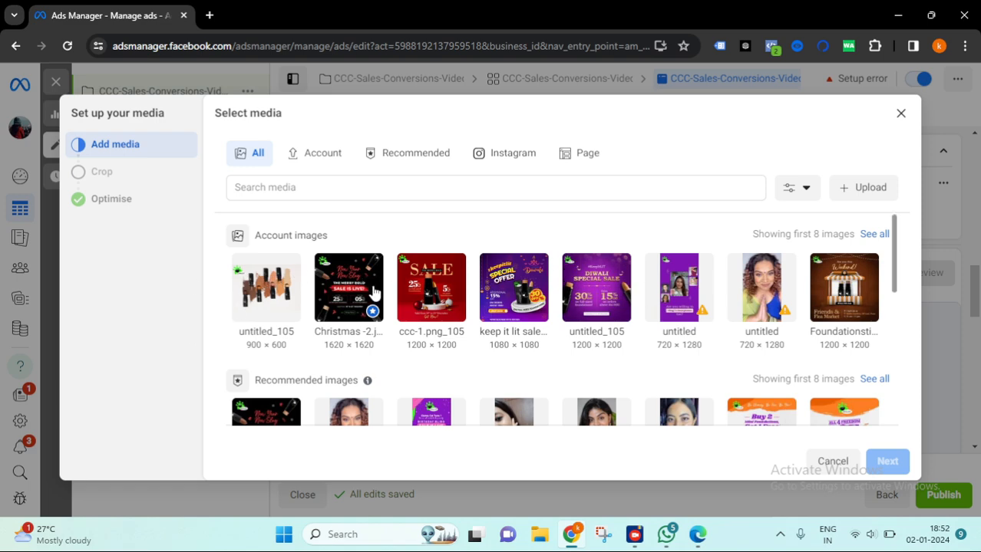
click(345, 292)
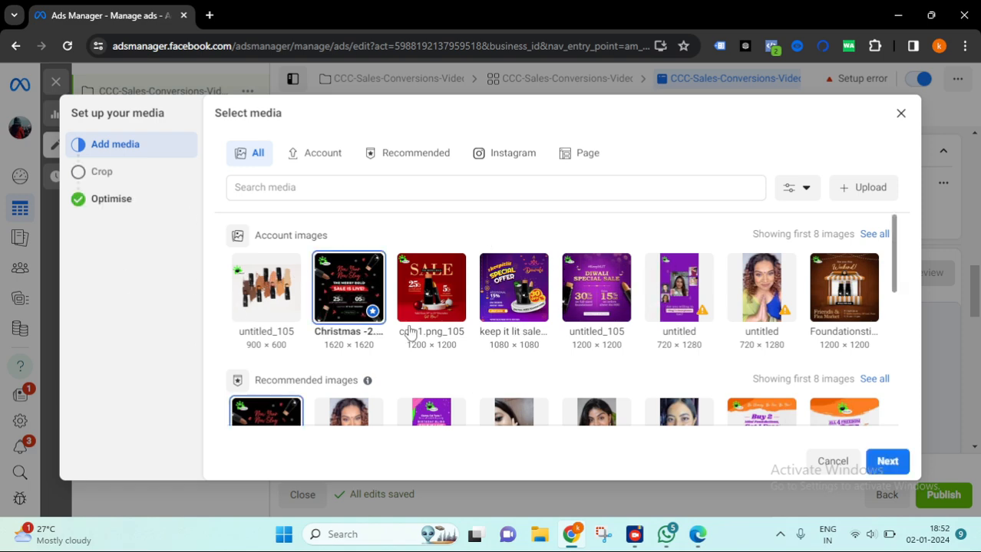
click(894, 462)
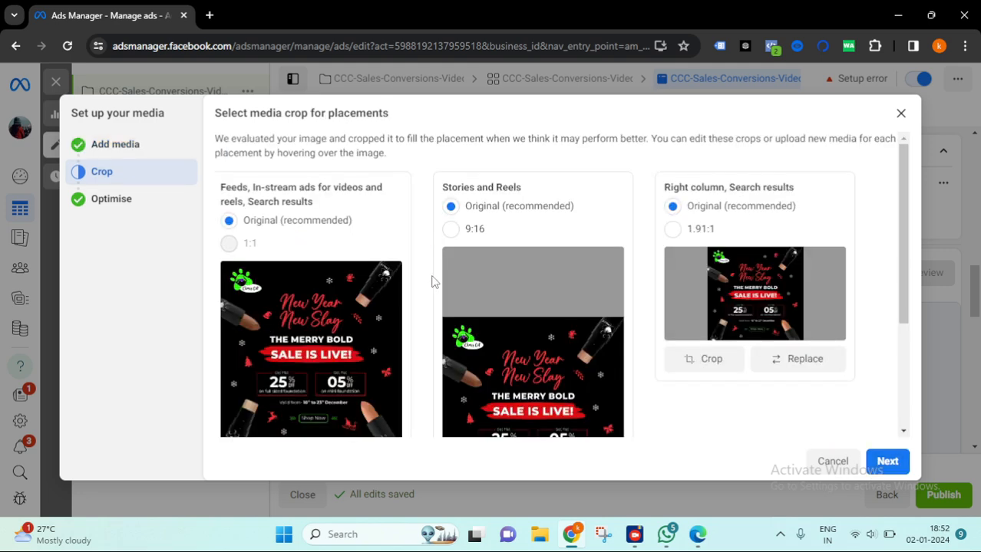
- Keep the original crop for every placement group and continue to Advantage+ creative optimisation
scroll(430, 277, down, 3)
scroll(501, 280, up, 2)
scroll(491, 261, down, 2)
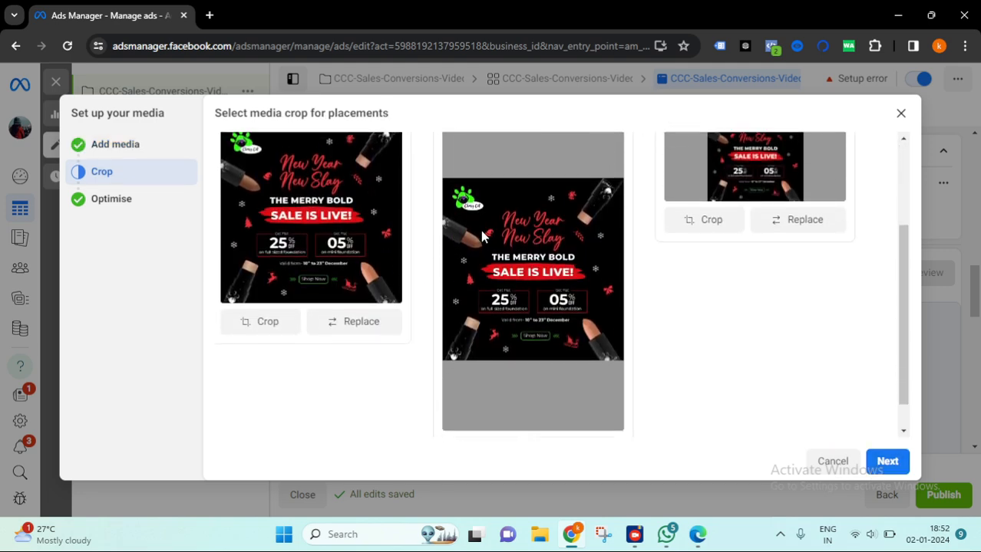
scroll(482, 238, up, 3)
click(887, 461)
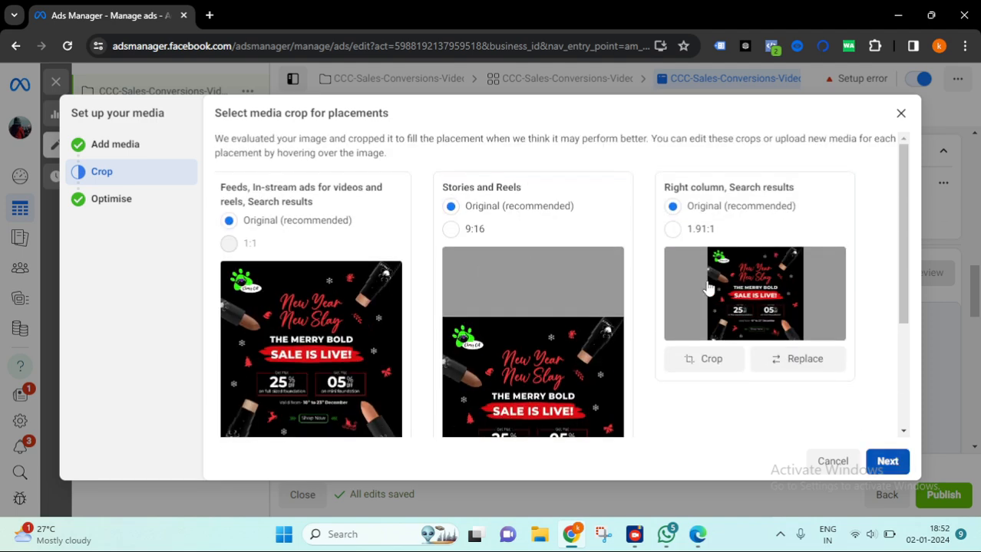
scroll(795, 311, down, 1)
scroll(844, 339, up, 2)
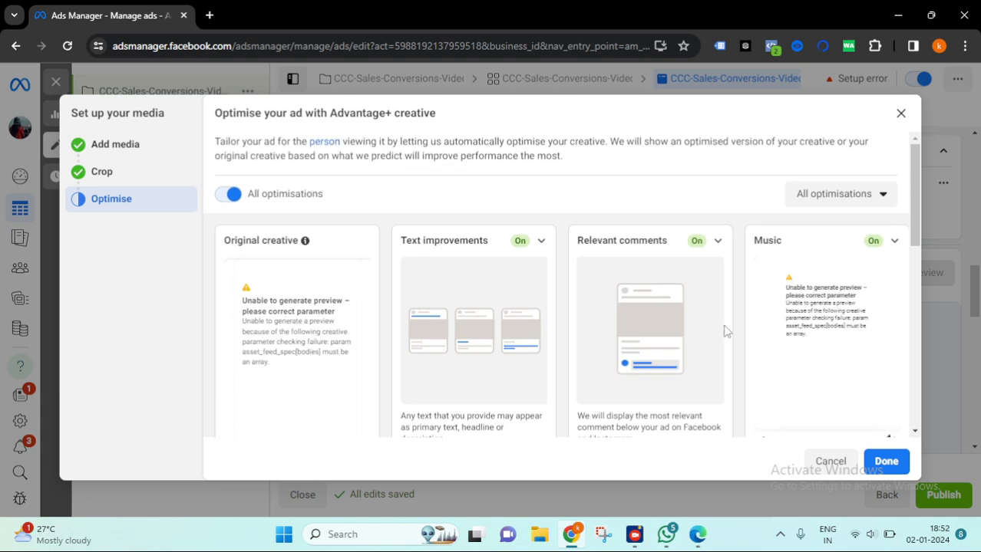
- Finish the image media setup with all Advantage+ creative optimisations left on
scroll(787, 338, down, 3)
scroll(716, 282, down, 2)
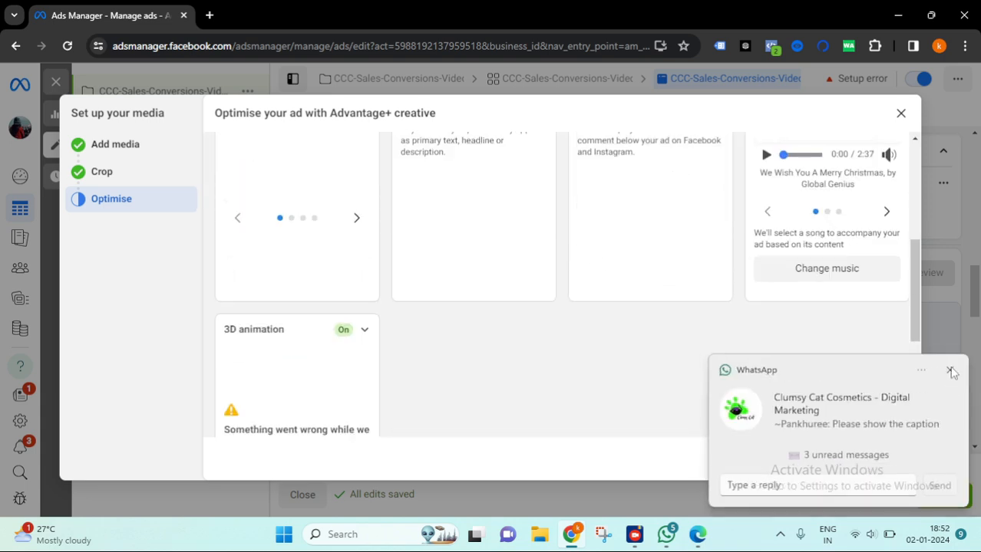
click(950, 373)
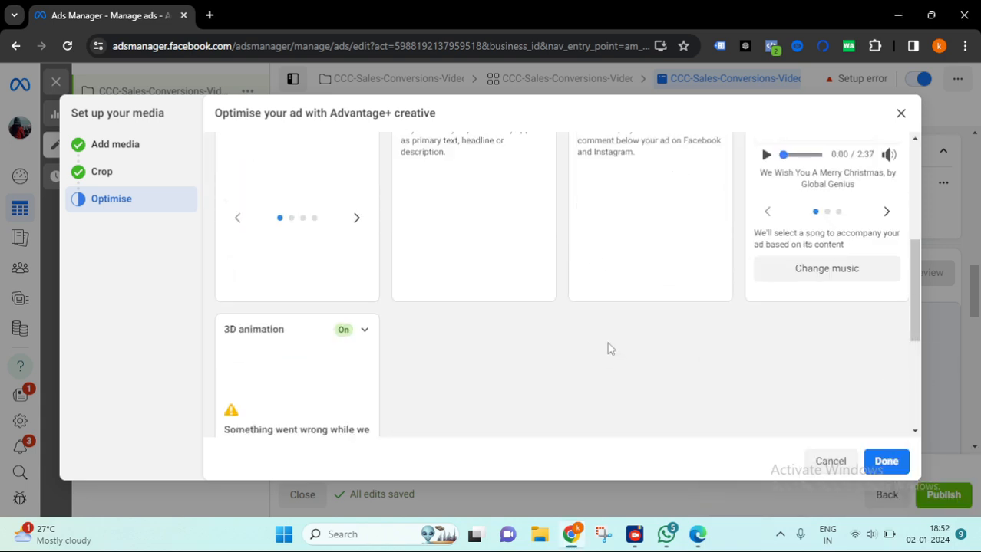
scroll(629, 350, down, 3)
click(890, 464)
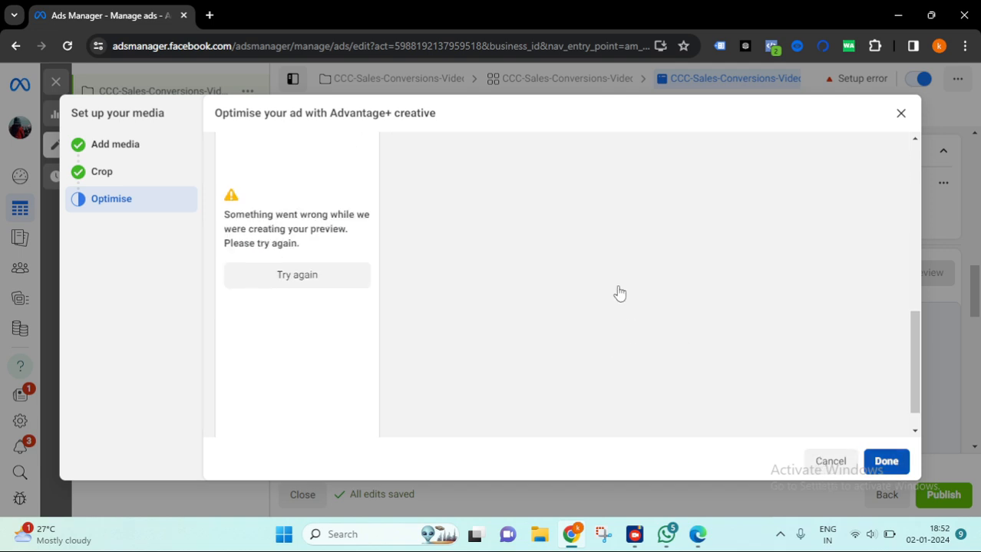
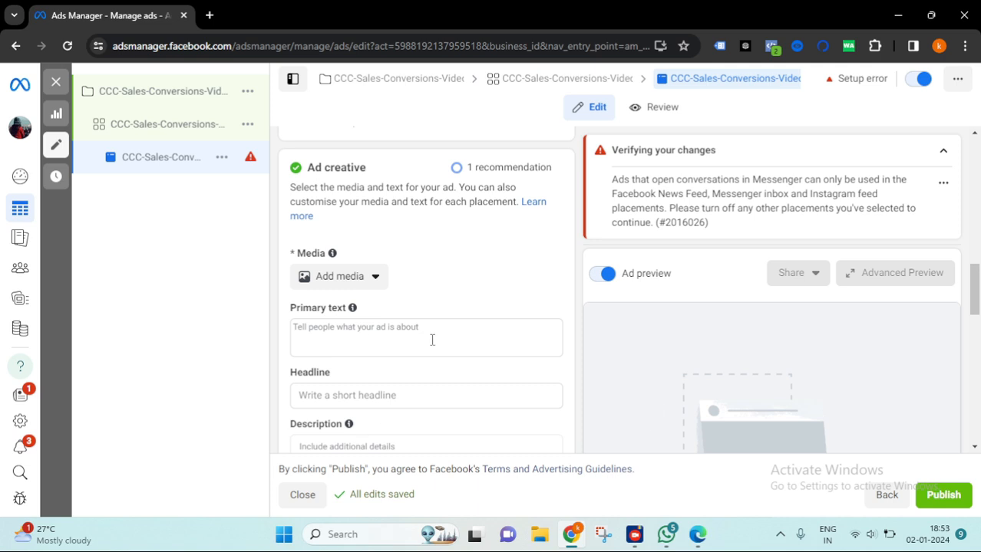
- Try to add the Your paw-fect match Instagram image as the ad media and continue to cropping
scroll(388, 273, up, 3)
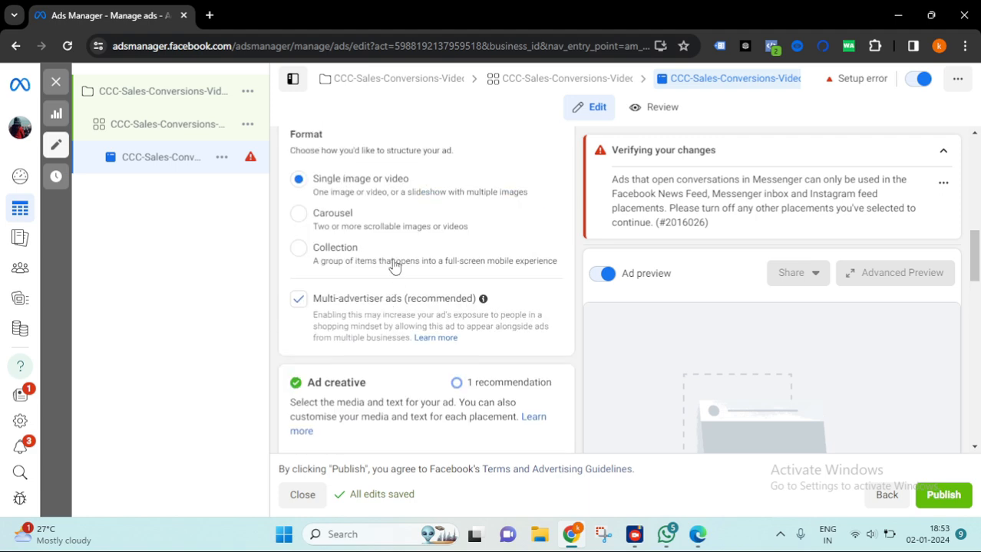
scroll(335, 244, down, 2)
click(374, 349)
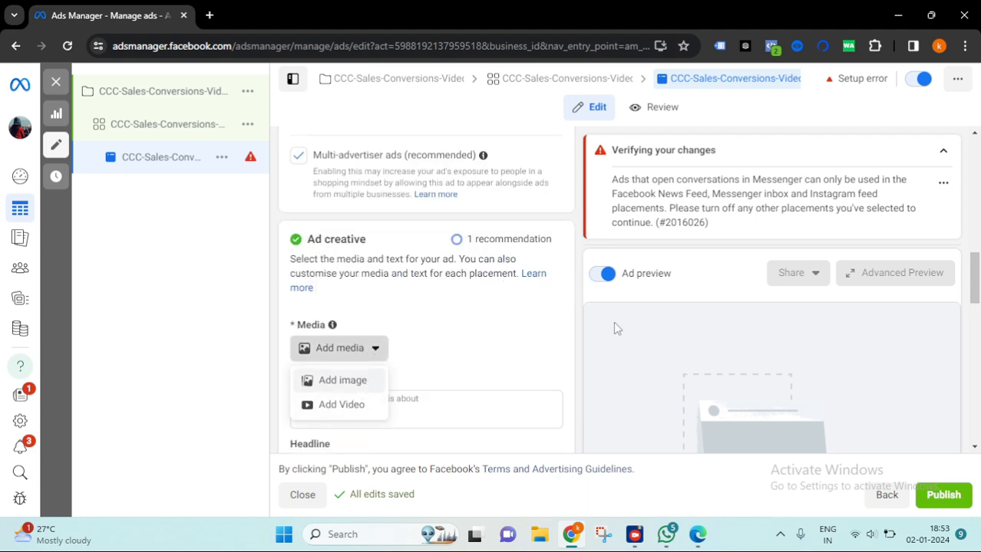
scroll(598, 265, down, 2)
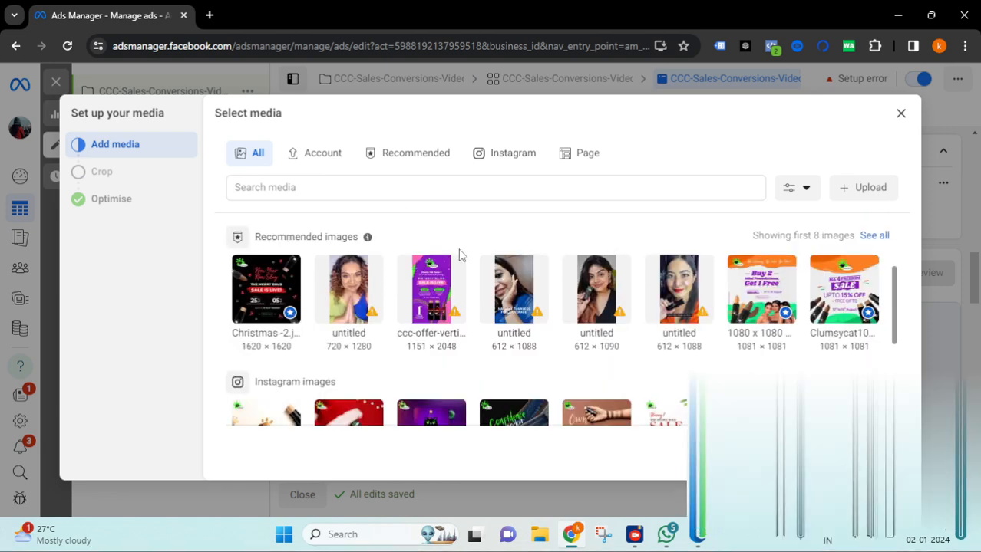
scroll(598, 265, down, 1)
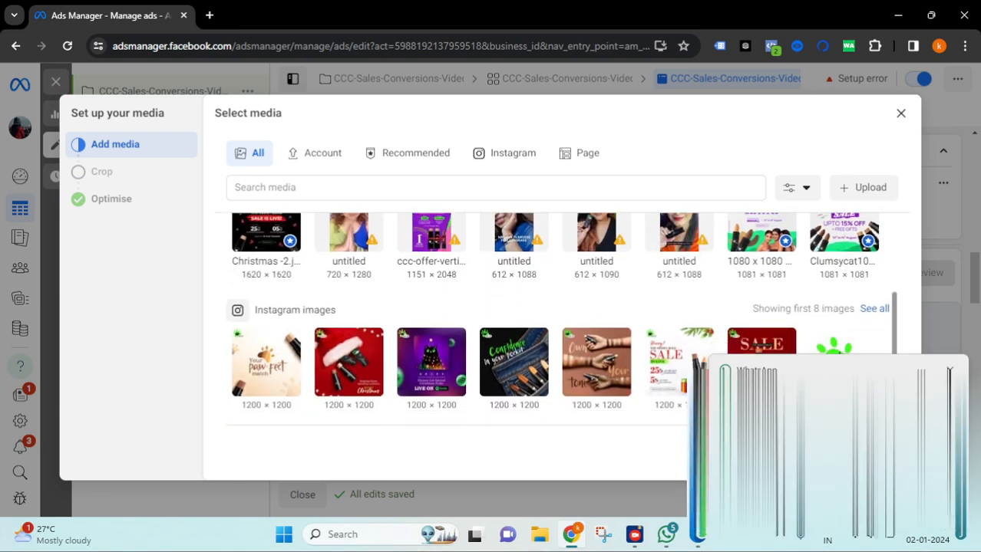
scroll(338, 346, down, 1)
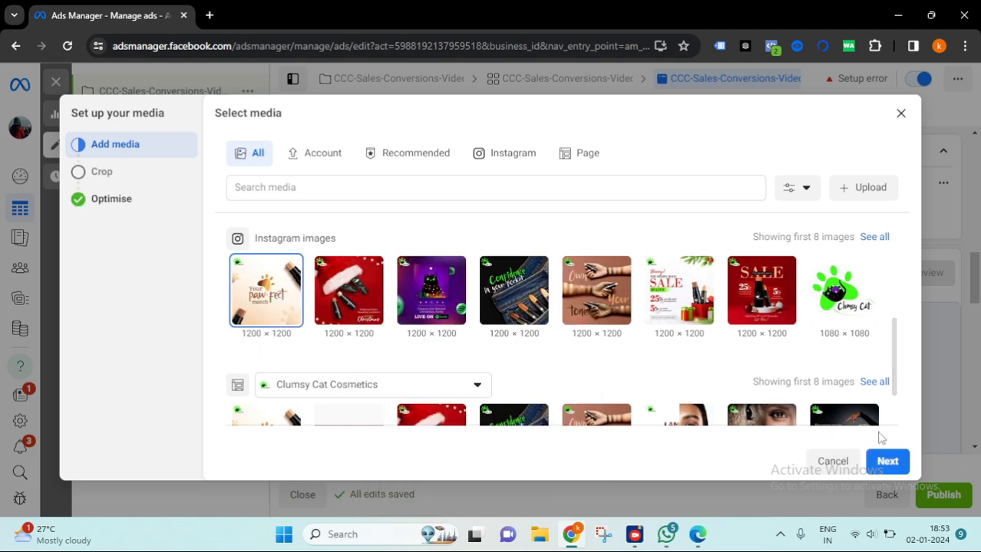
click(887, 461)
- Keep the default crops, switch on all Advantage+ creative optimisations and finish the image media setup
scroll(571, 290, down, 3)
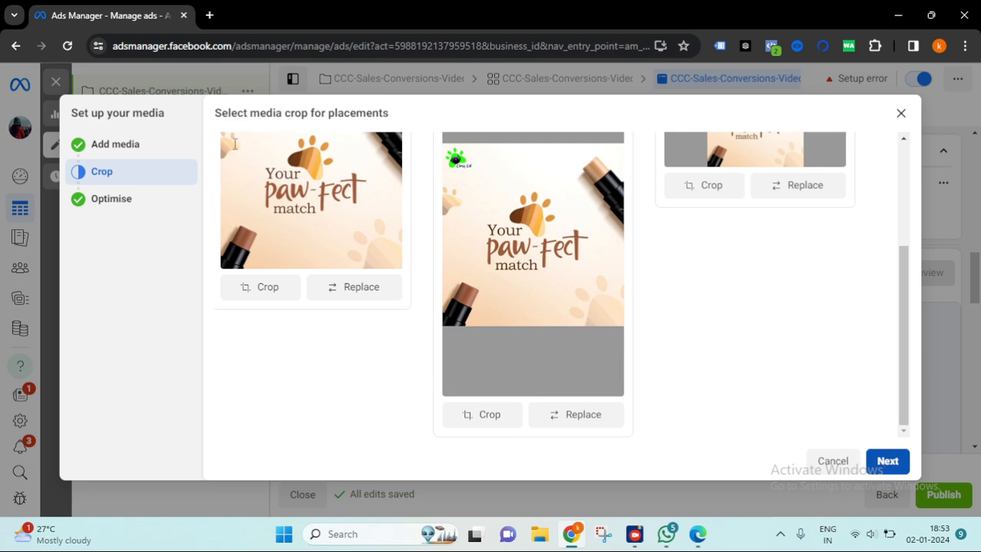
click(112, 198)
click(299, 195)
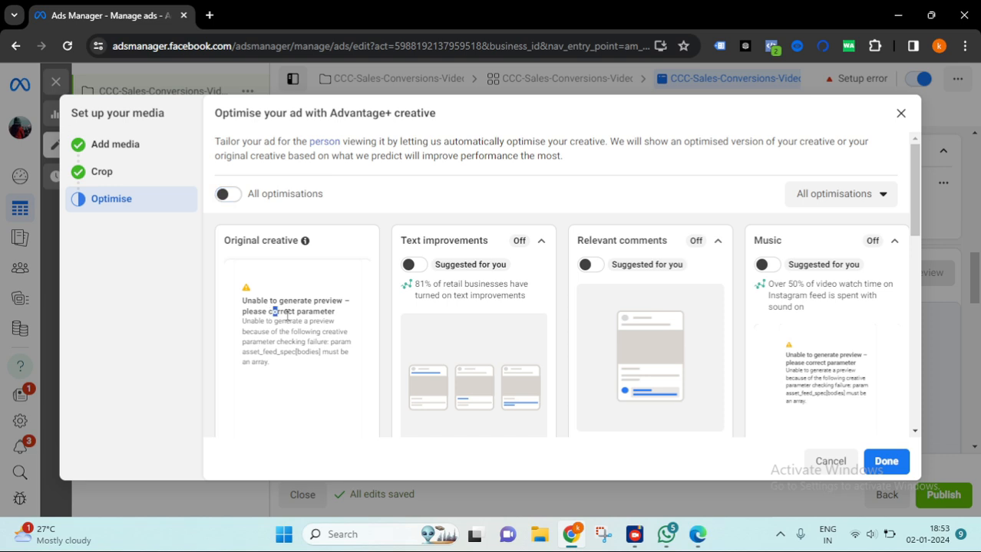
drag(275, 312, 356, 327)
drag(243, 332, 337, 345)
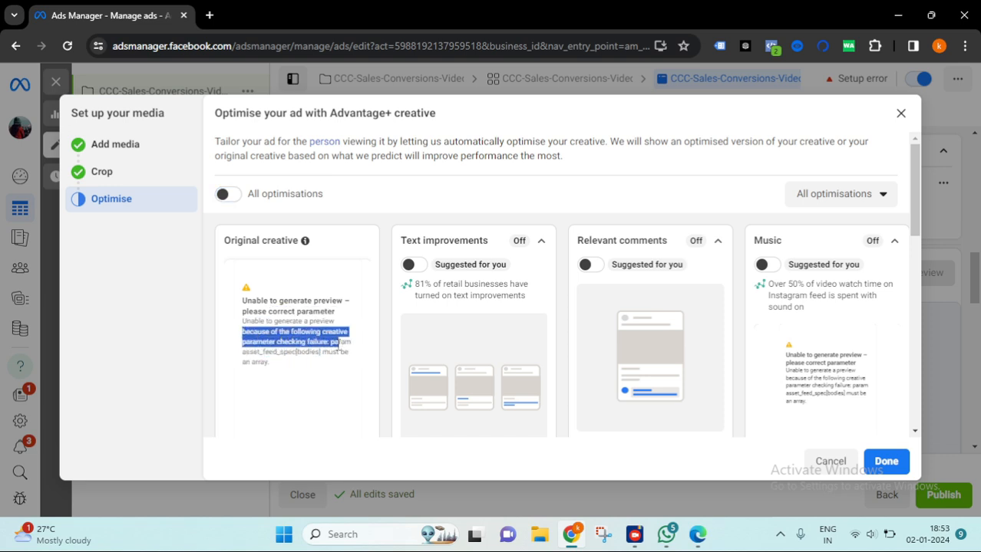
drag(246, 352, 341, 358)
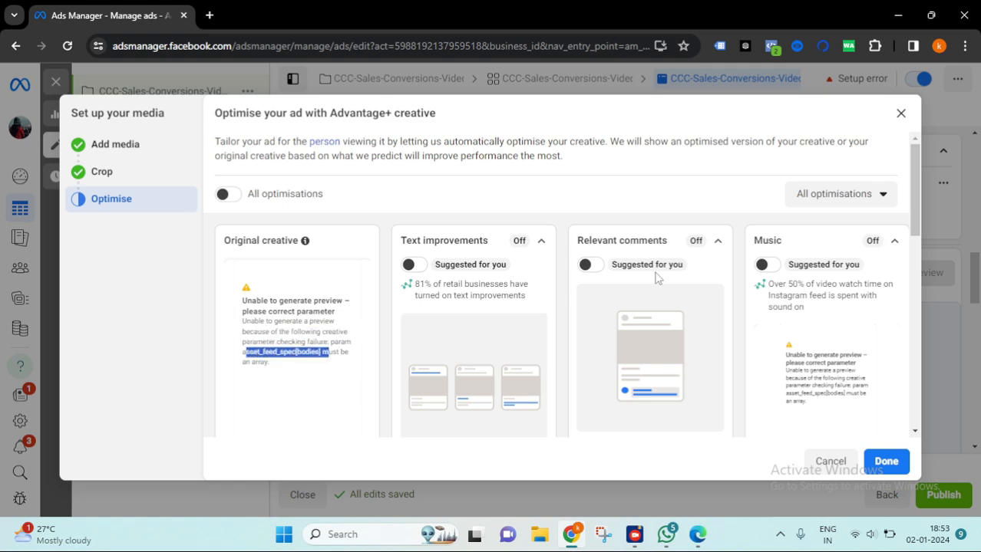
scroll(528, 292, down, 4)
scroll(453, 259, up, 4)
click(230, 193)
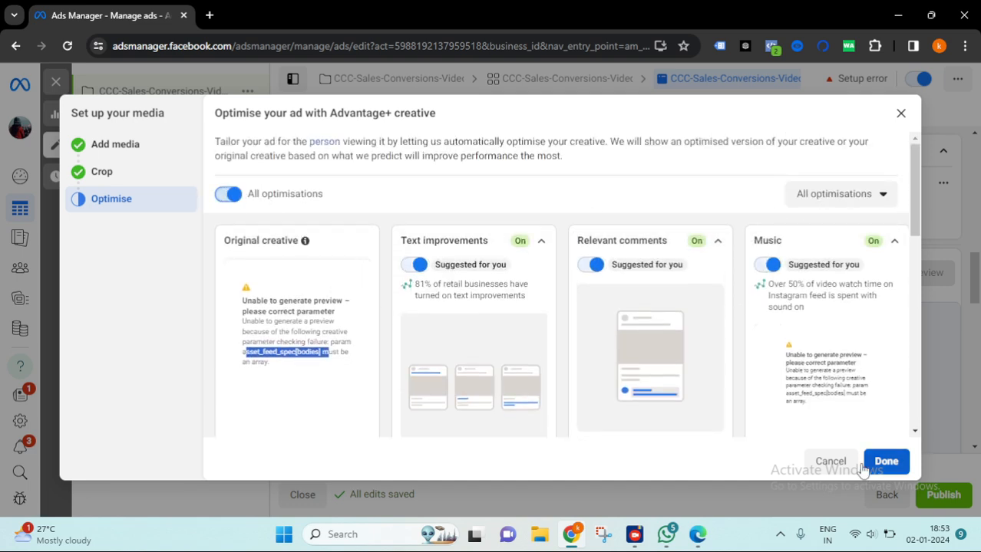
click(888, 463)
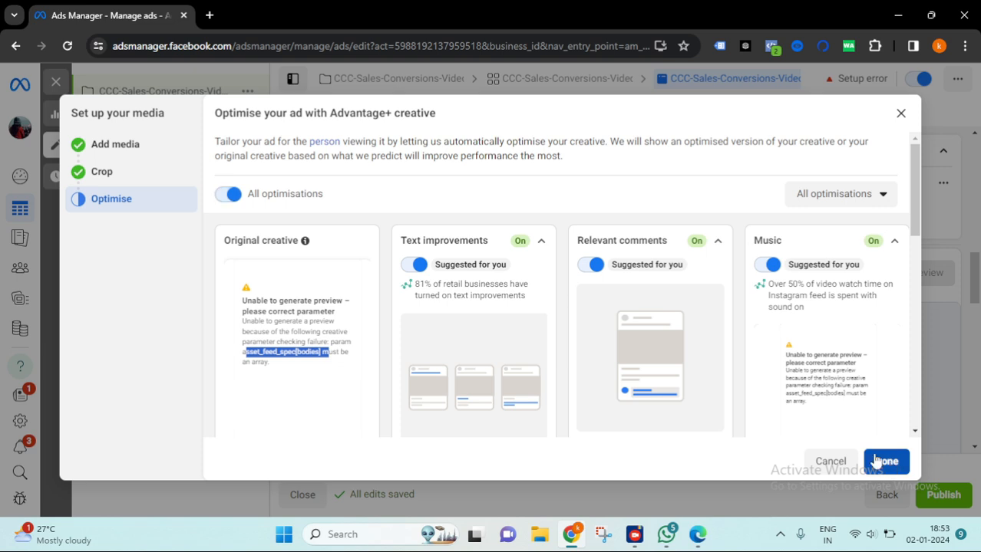
- Read the placement error about ads that open conversations in Messenger
scroll(467, 274, down, 3)
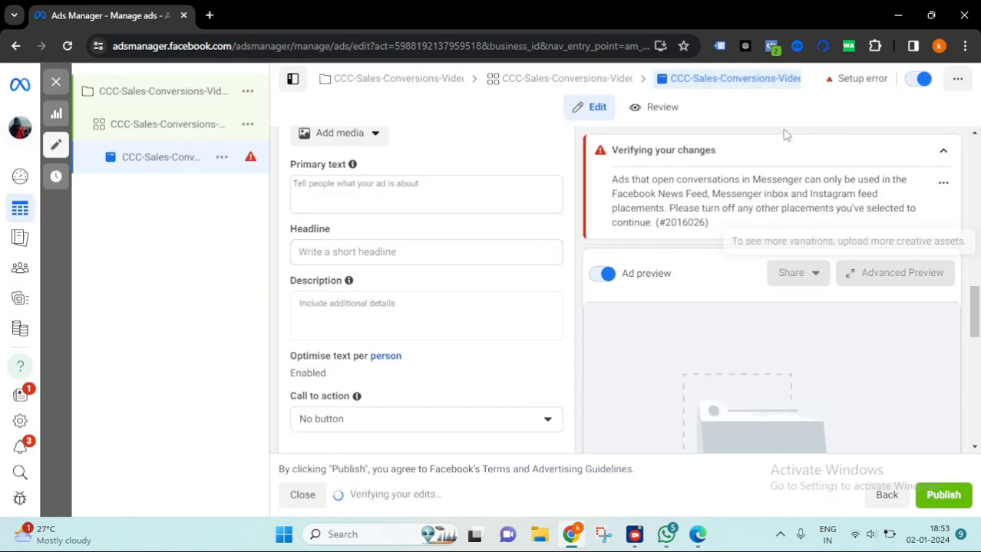
drag(696, 213, 611, 189)
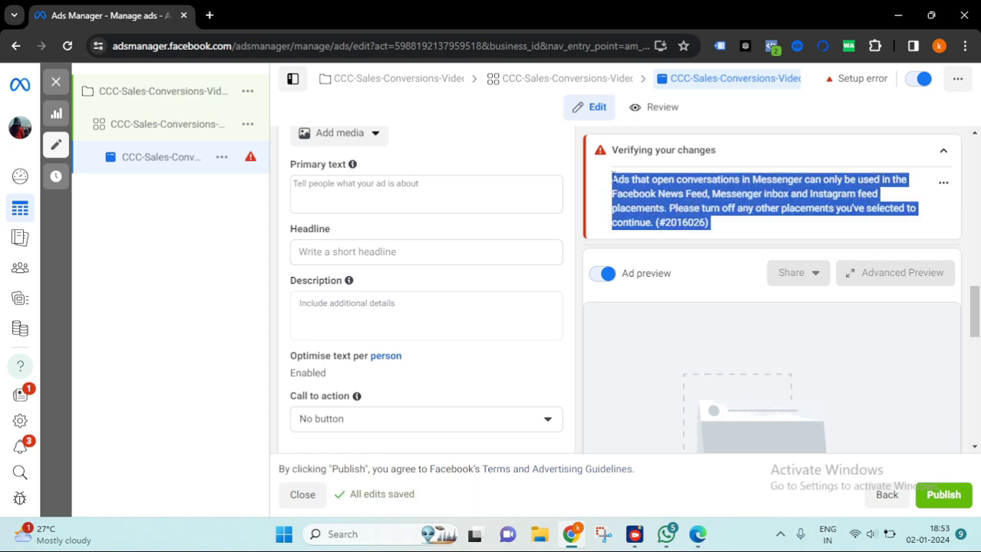
click(631, 188)
scroll(349, 227, up, 3)
scroll(399, 313, down, 4)
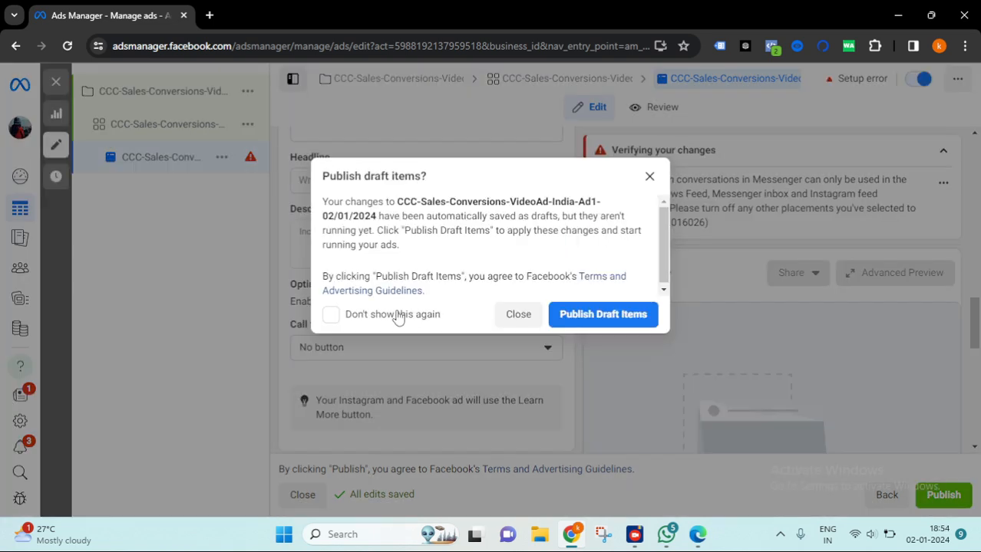
click(523, 320)
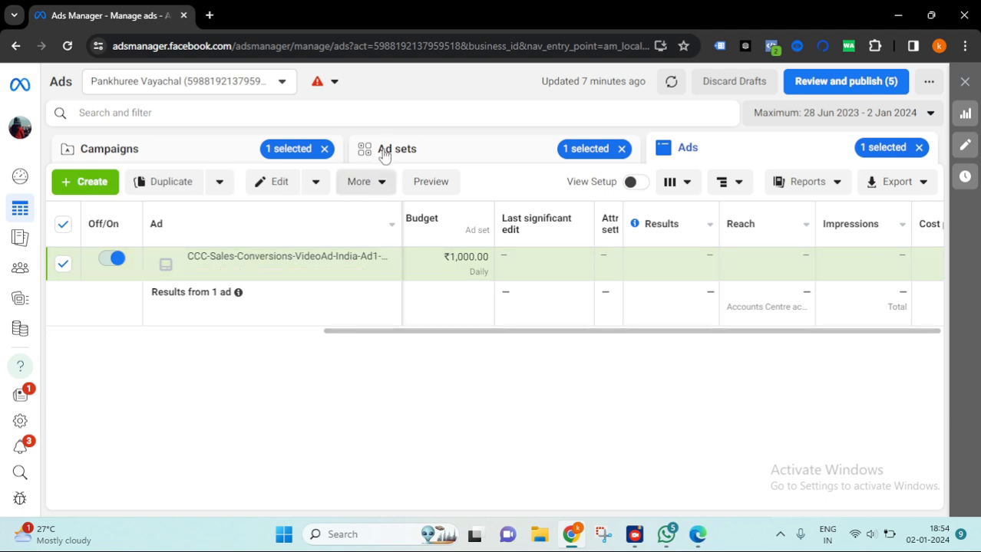
- Return to the campaigns list, reload it and open the new campaign for editing, closing the publish-drafts prompt
click(438, 155)
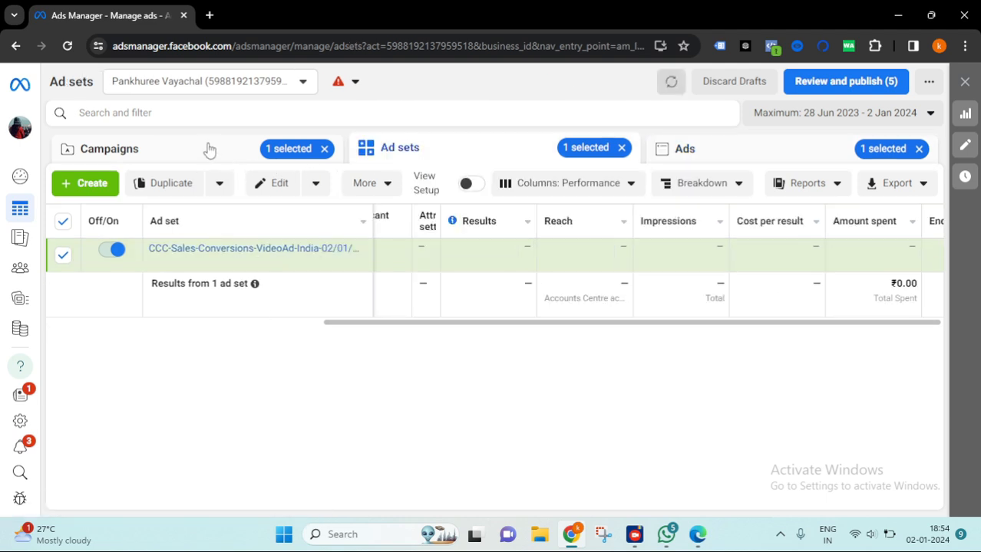
click(158, 151)
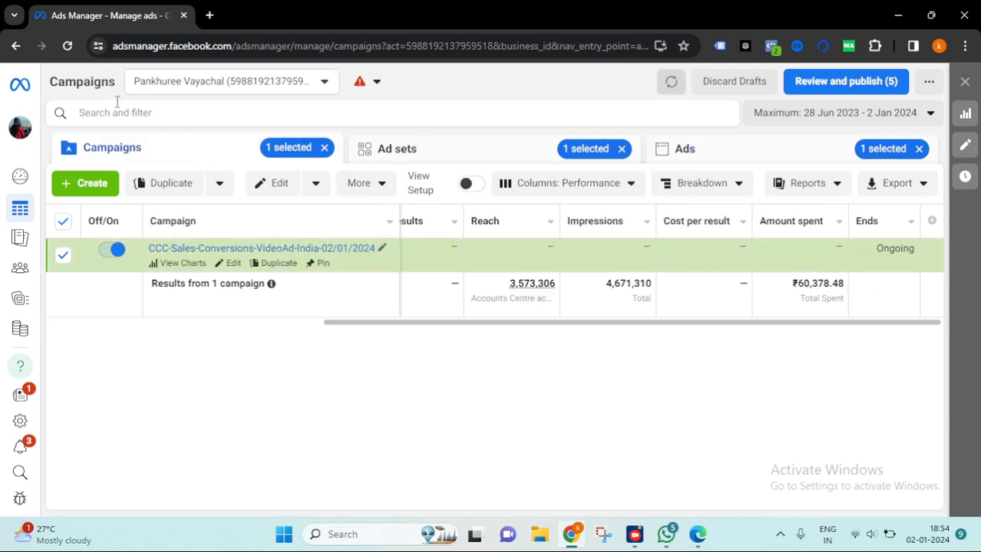
click(69, 47)
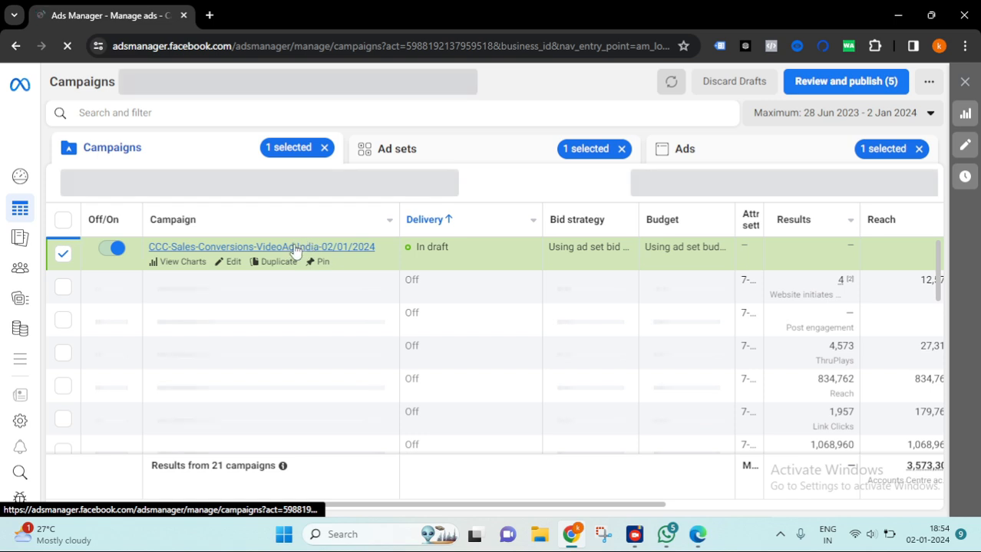
click(234, 262)
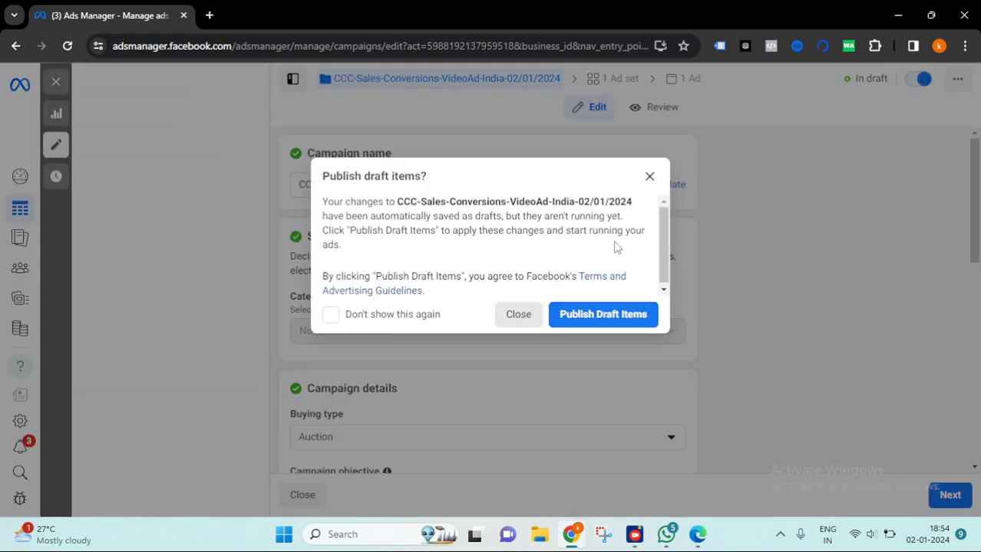
click(649, 178)
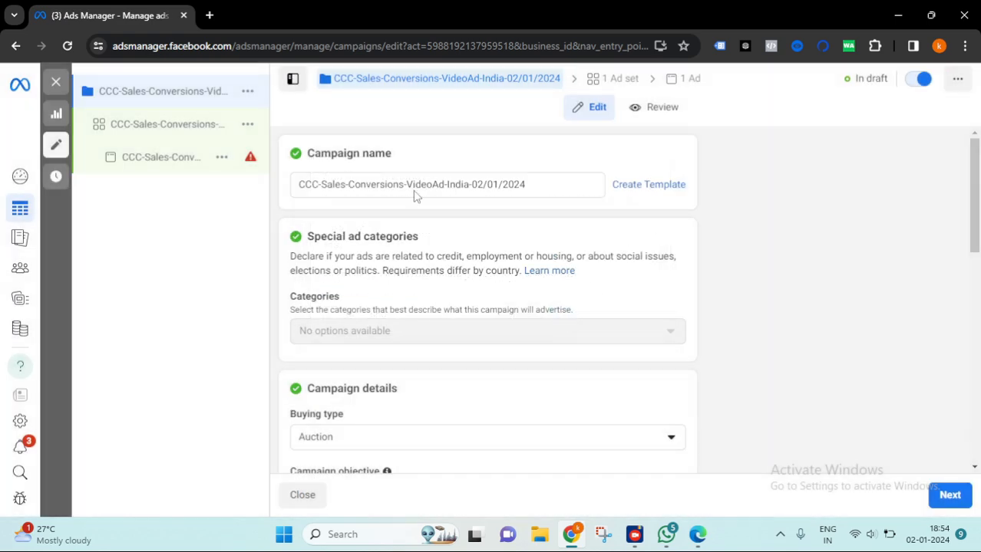
- Review the ad set's conversion location settings, then reopen the ad
click(182, 129)
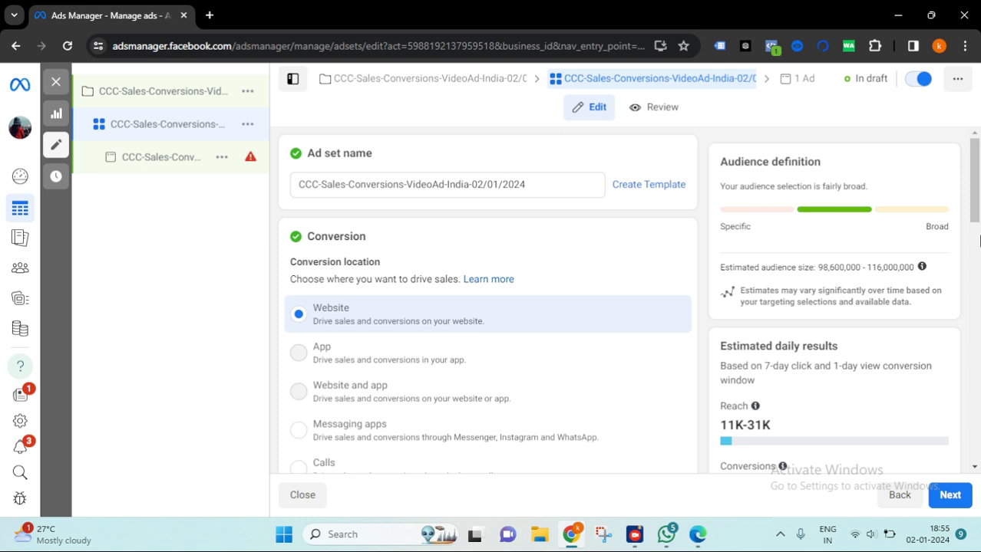
scroll(698, 328, down, 2)
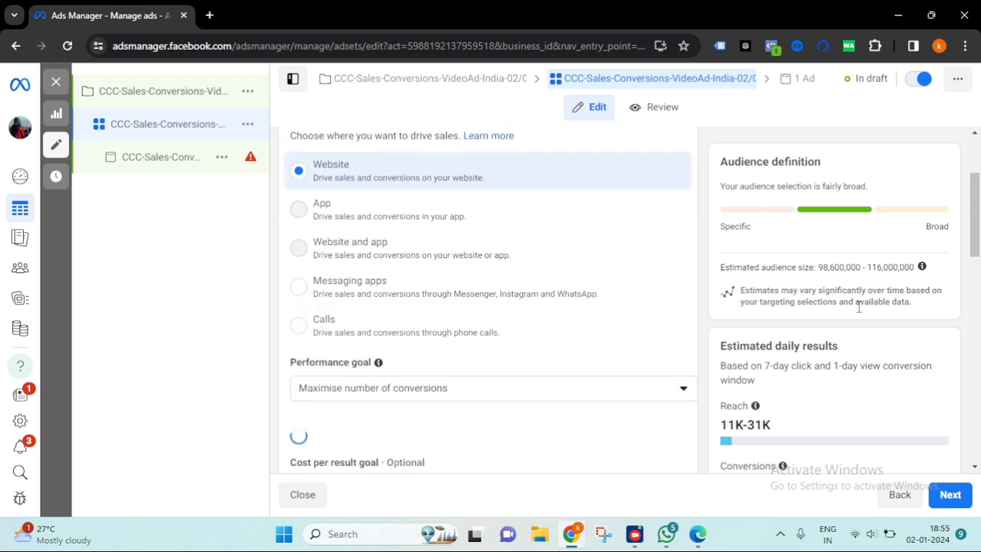
scroll(608, 313, down, 2)
scroll(687, 299, up, 3)
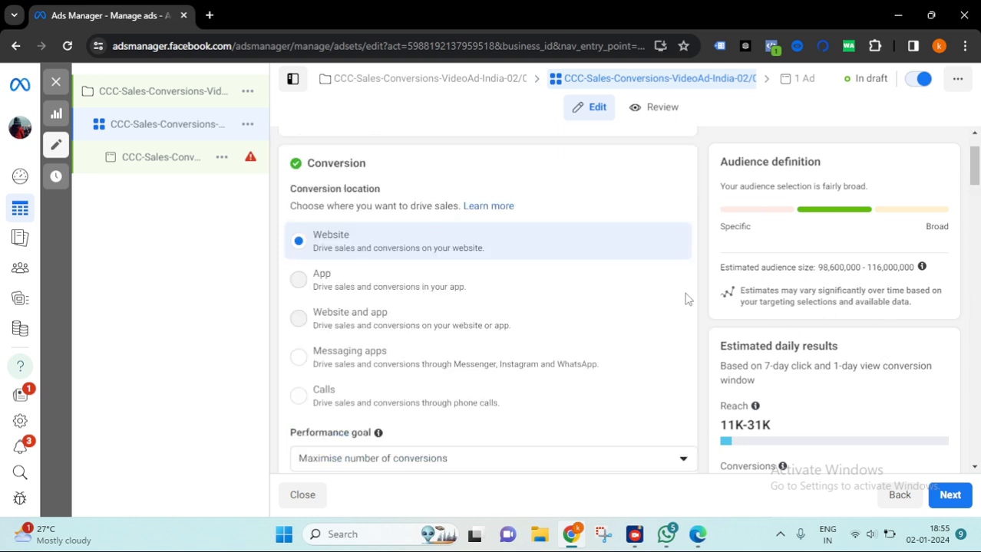
click(165, 158)
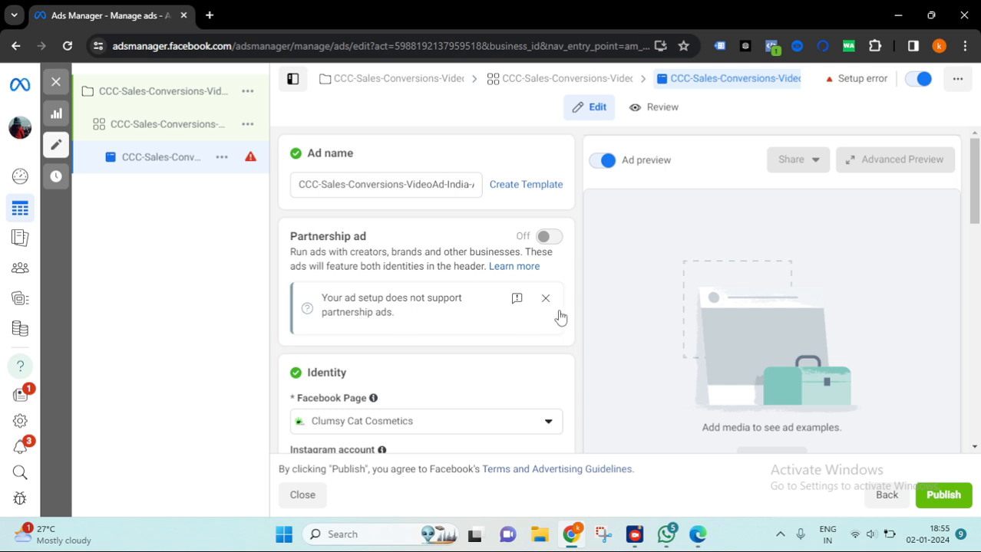
- Switch the ad setup from creating a new ad to using an existing post
scroll(574, 299, down, 4)
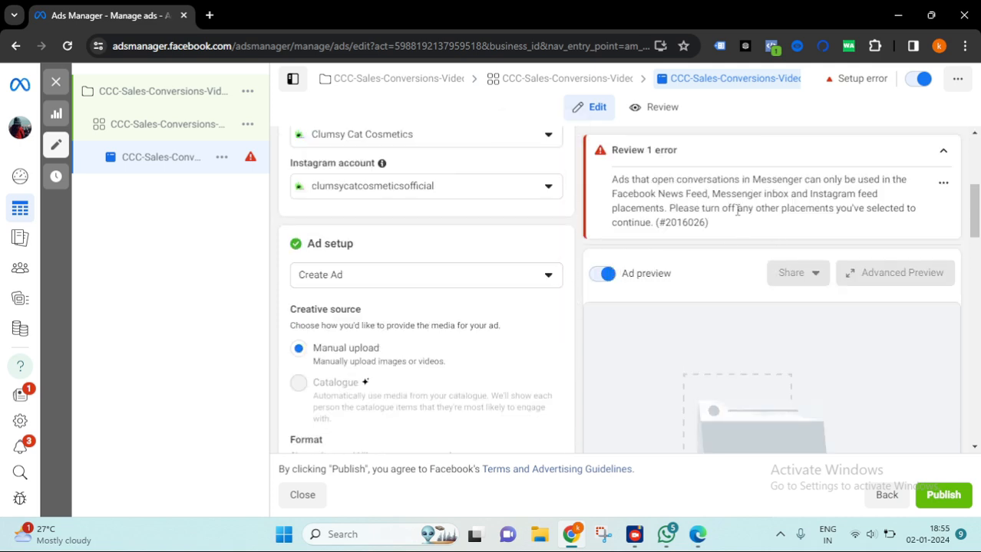
drag(710, 223, 612, 180)
scroll(475, 321, down, 2)
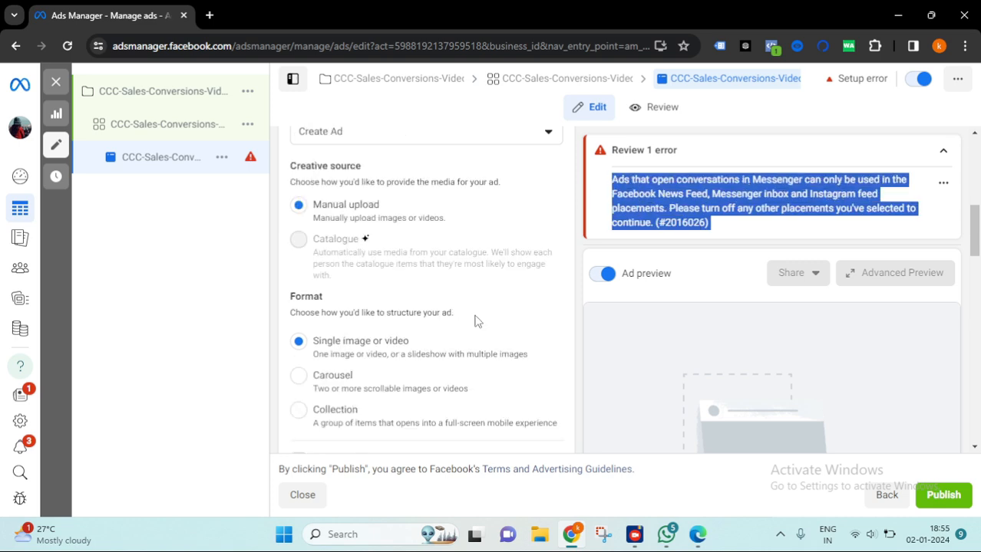
scroll(474, 320, down, 2)
scroll(474, 321, up, 4)
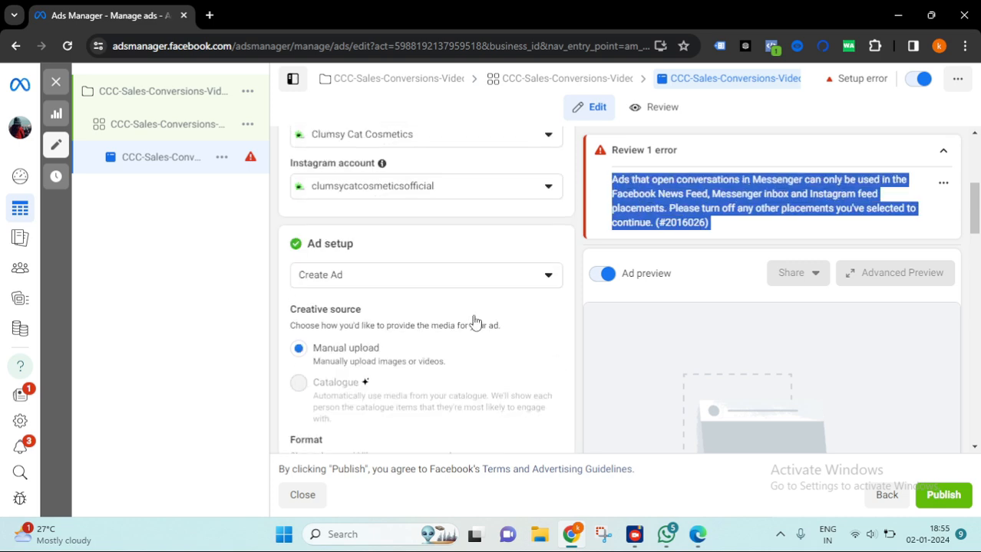
click(414, 274)
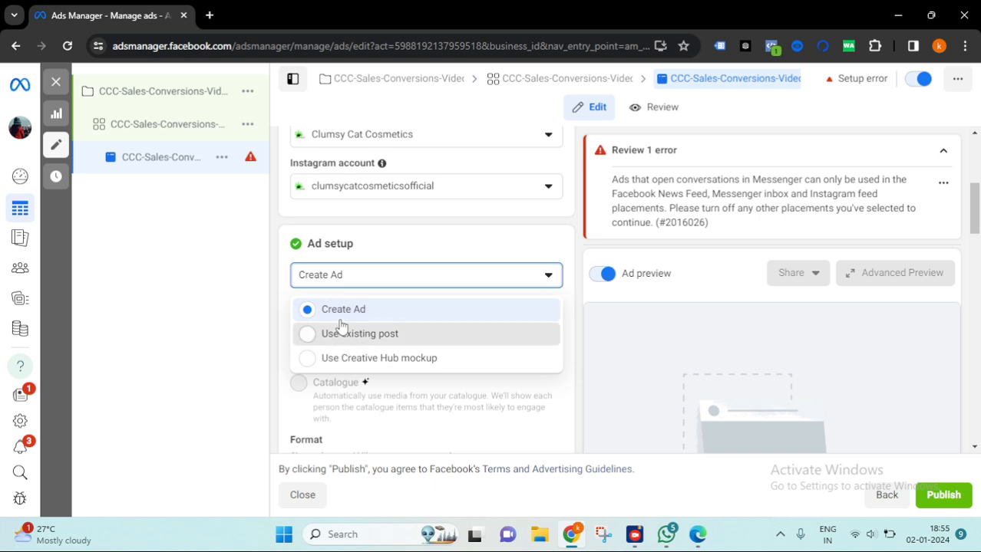
click(453, 334)
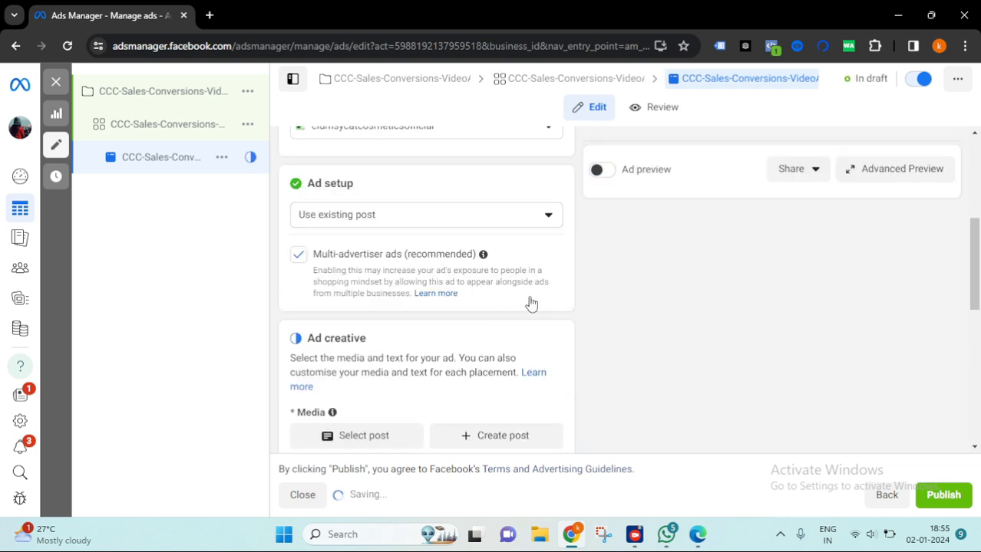
- Select the Instagram reel post beginning Gratitude, joy, and unforgettable moments as the ad's media
scroll(546, 311, down, 2)
click(361, 293)
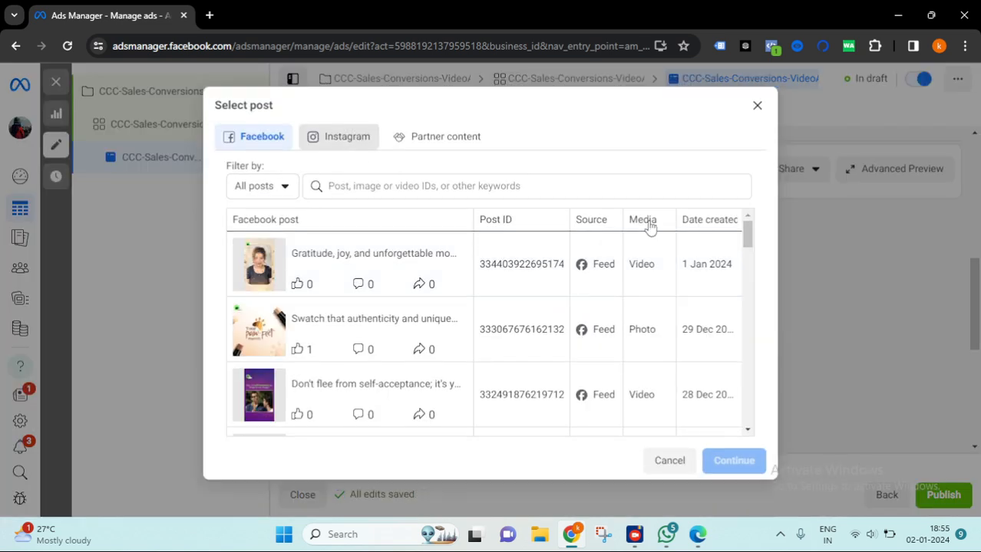
click(341, 137)
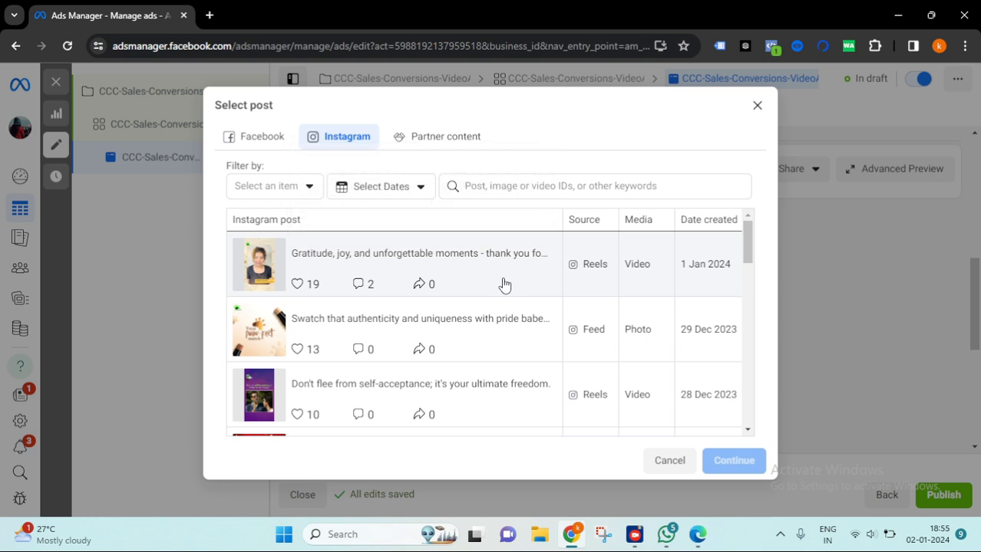
click(306, 275)
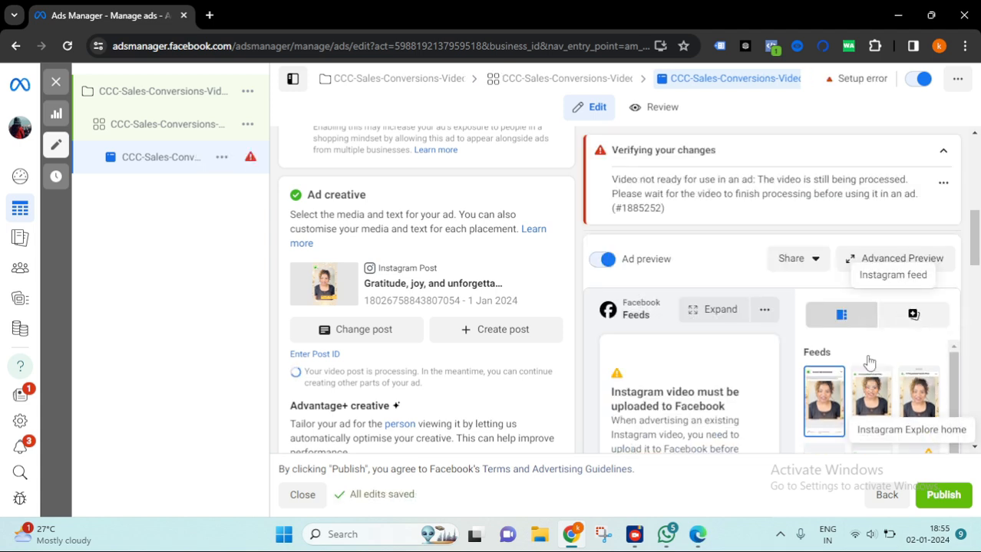
- Review the ad creative's Advantage+ optimisation and primary text sections
scroll(894, 395, down, 2)
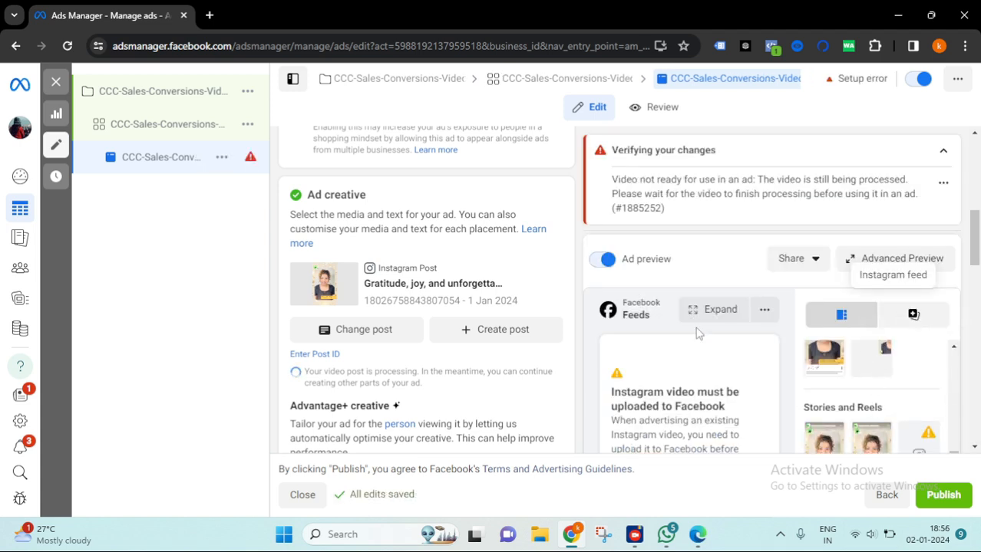
scroll(863, 359, down, 3)
scroll(410, 299, down, 2)
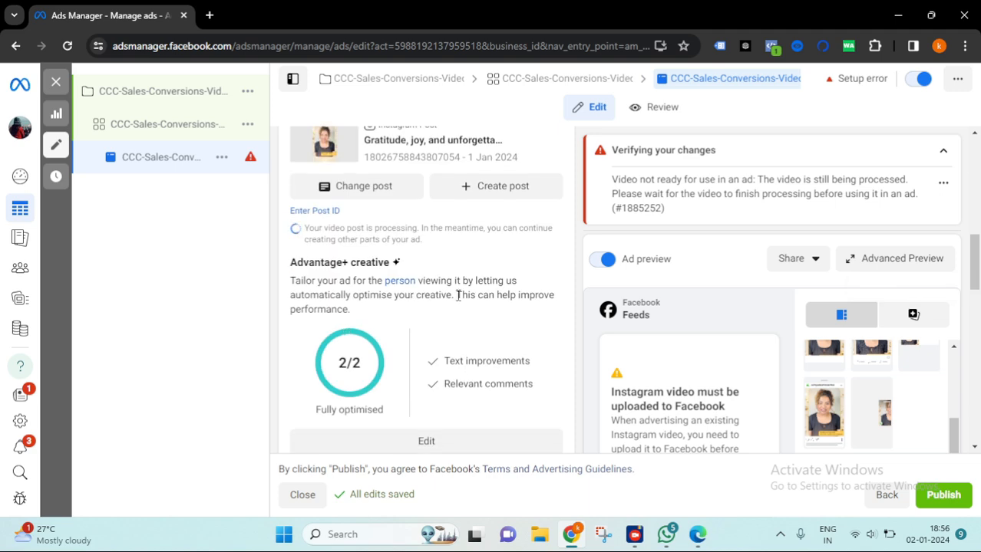
scroll(458, 295, down, 4)
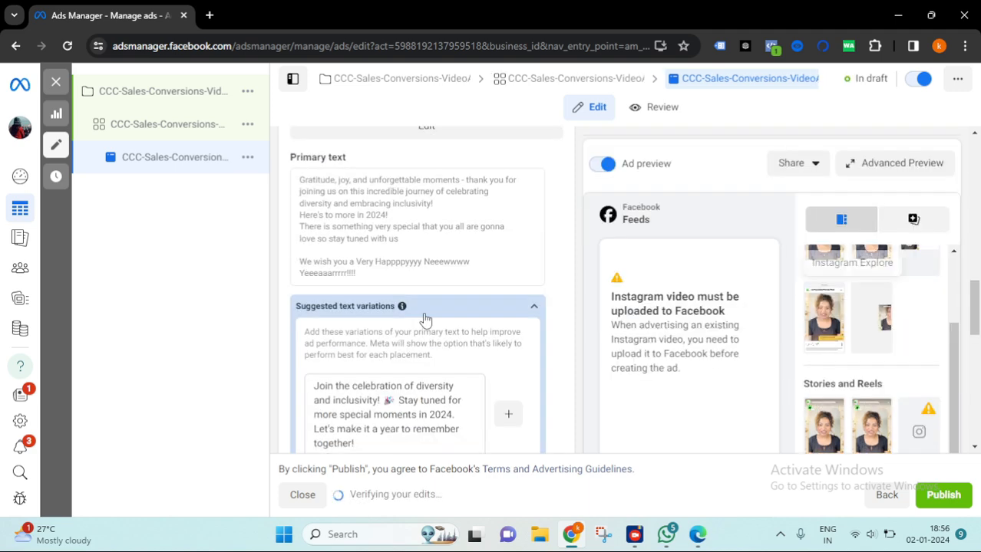
- Read the verification message in the preview panel and the suggested primary text variations
scroll(422, 316, down, 2)
scroll(422, 317, down, 2)
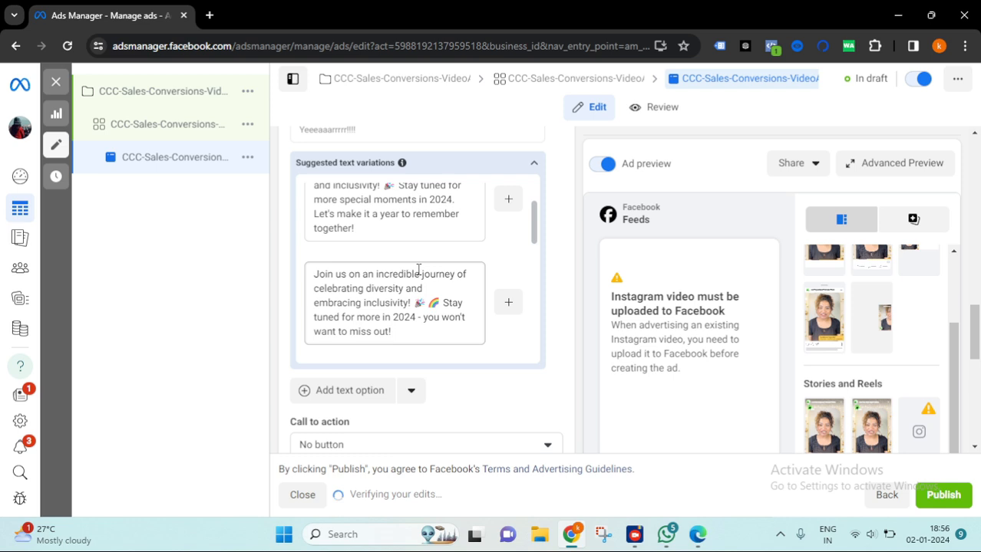
scroll(461, 276, up, 2)
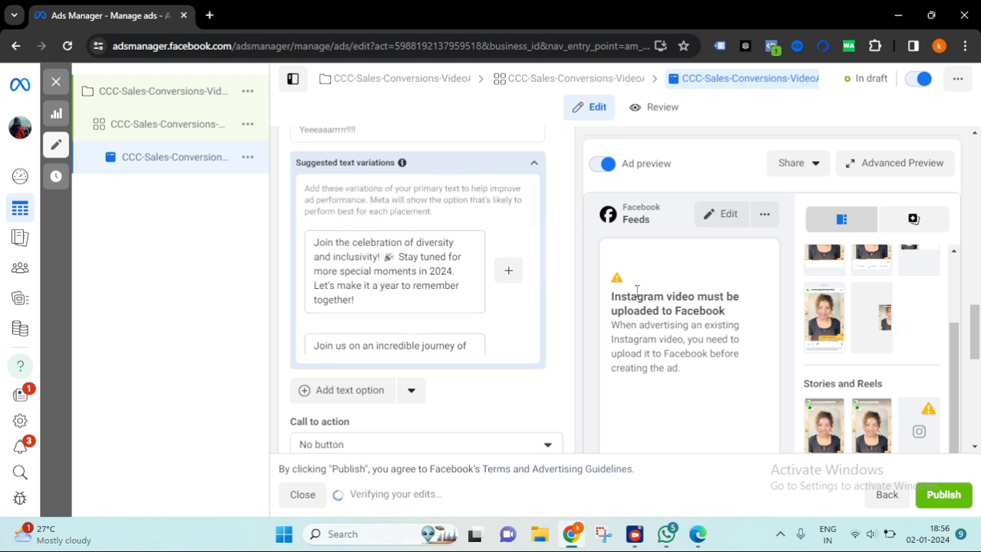
scroll(476, 261, up, 4)
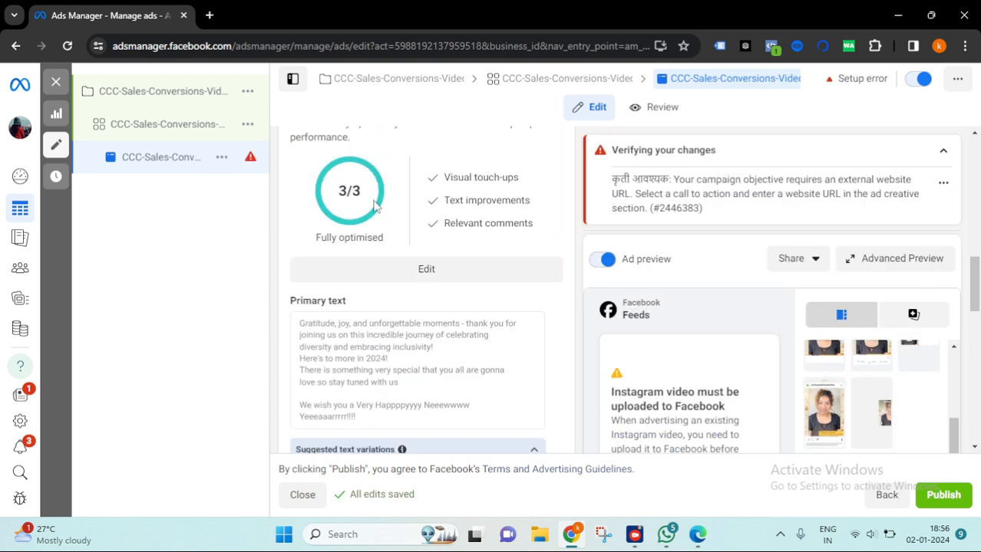
scroll(422, 306, down, 2)
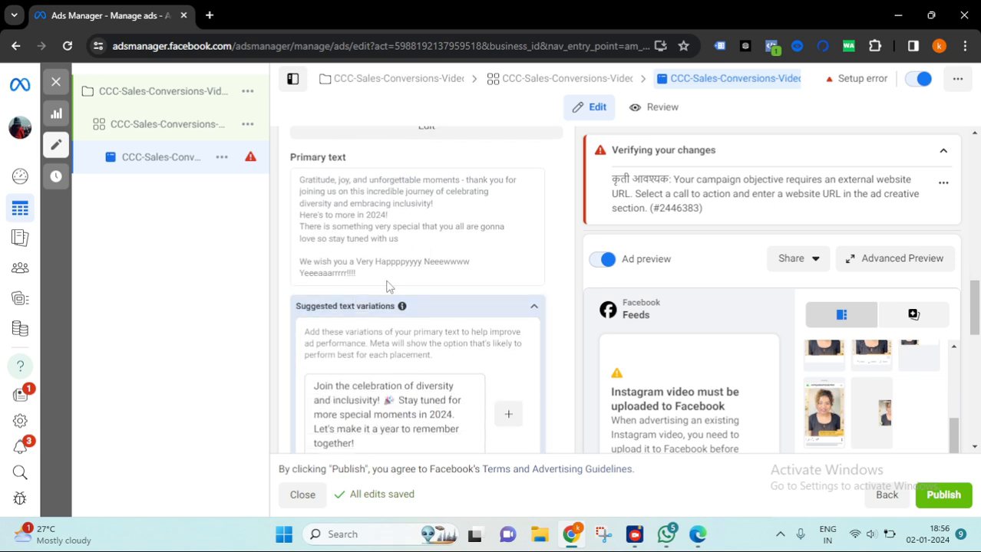
drag(365, 279, 300, 181)
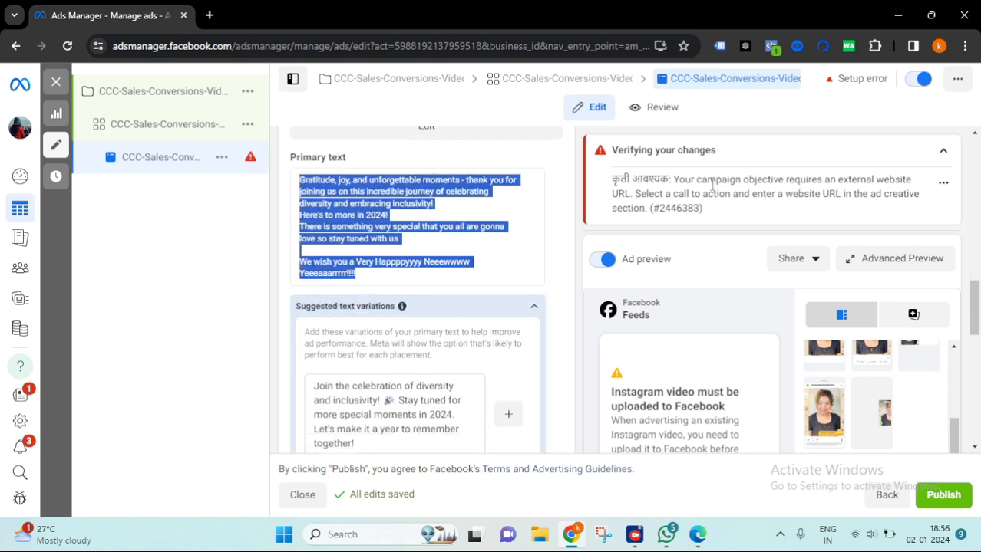
drag(618, 177, 668, 179)
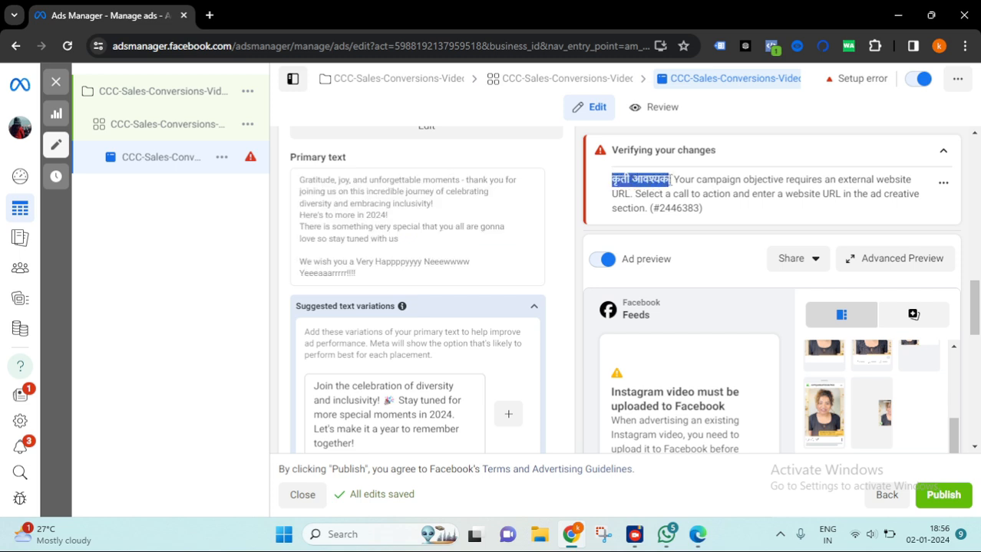
click(674, 177)
drag(732, 178, 634, 197)
scroll(547, 334, down, 3)
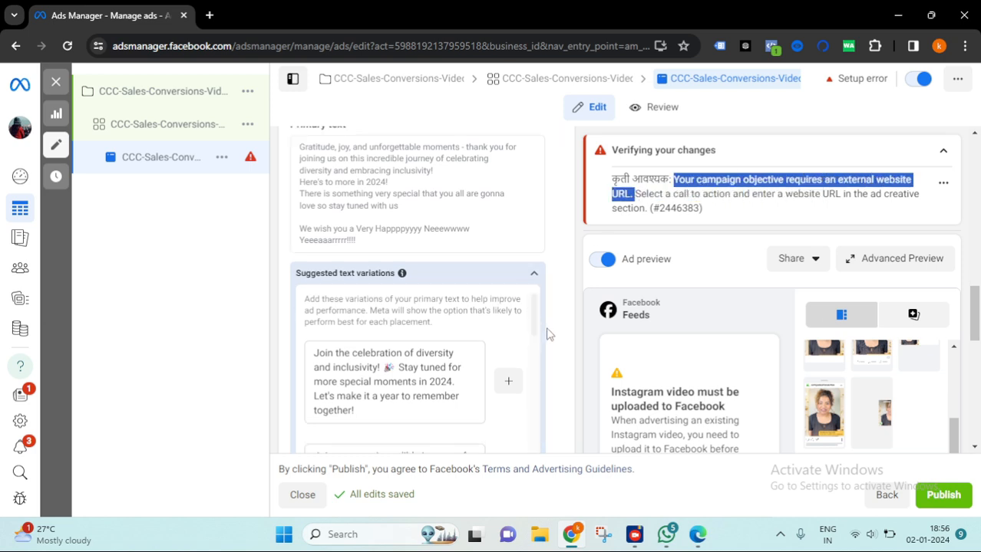
scroll(376, 361, down, 1)
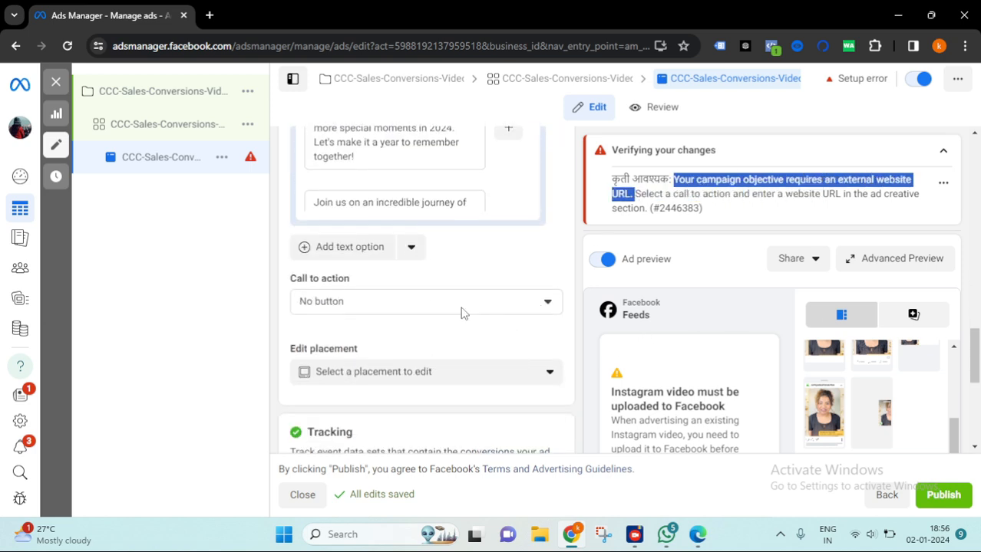
- Scroll through the primary text and suggested text variations above the call to action
drag(349, 284, 296, 272)
scroll(527, 246, up, 2)
scroll(322, 161, up, 3)
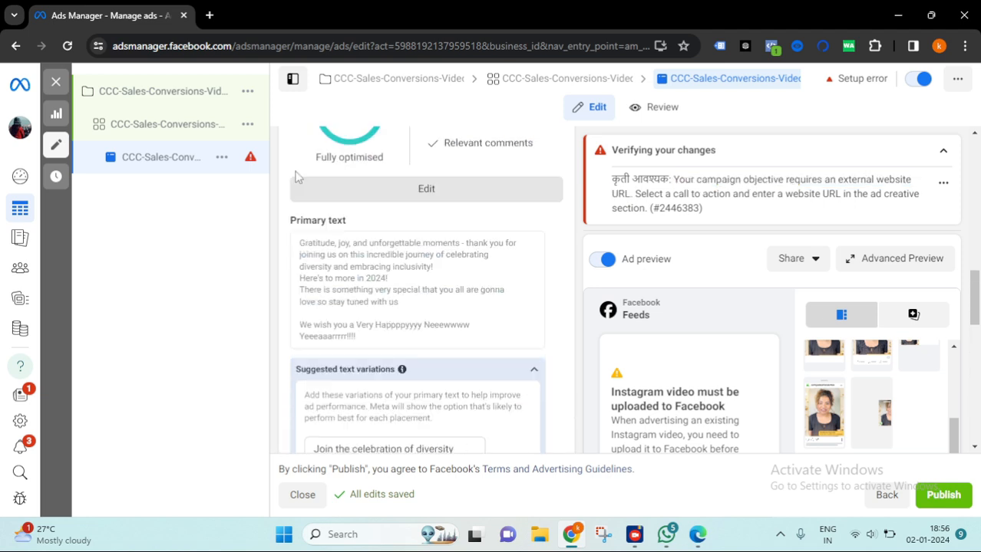
scroll(368, 215, down, 2)
drag(375, 222, 305, 278)
scroll(522, 307, down, 6)
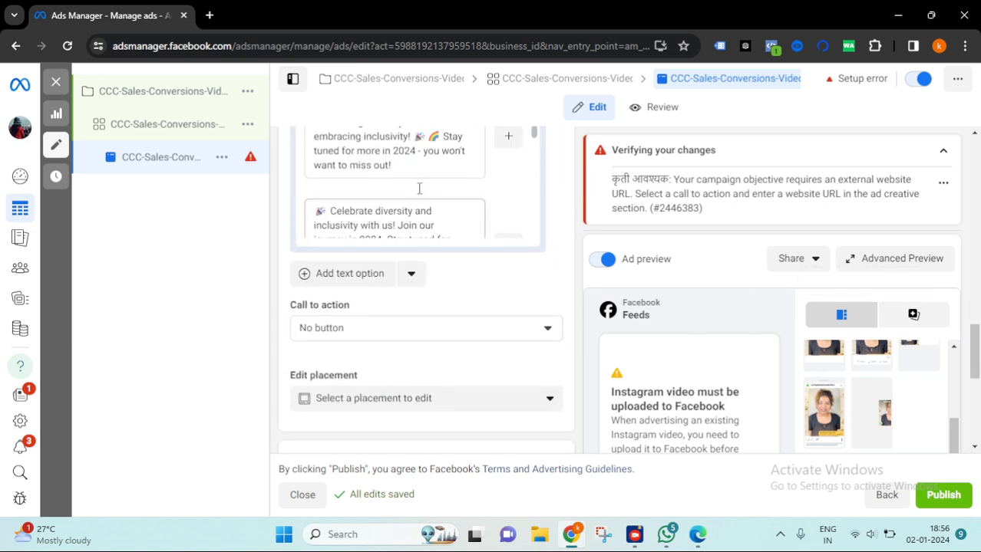
scroll(423, 190, down, 2)
scroll(521, 209, up, 2)
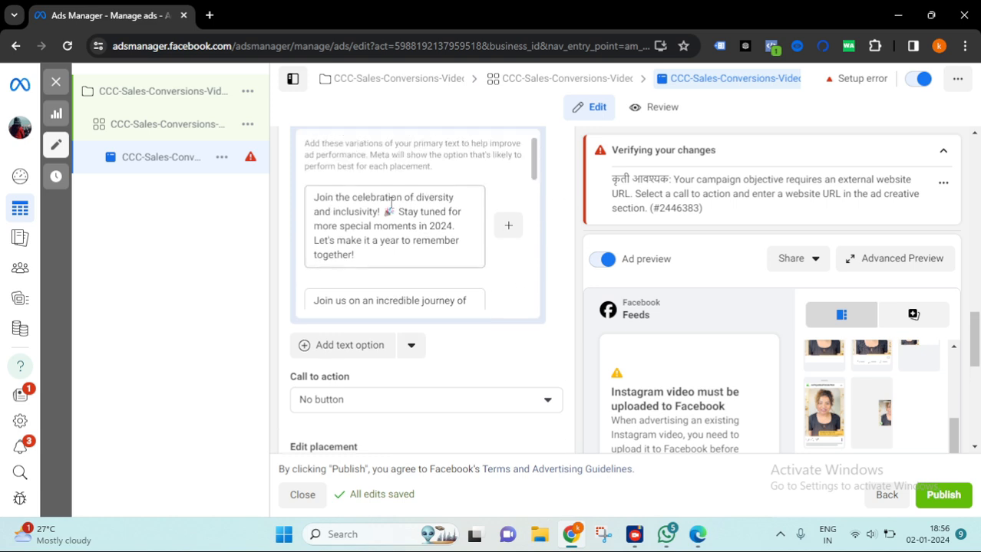
scroll(460, 259, down, 1)
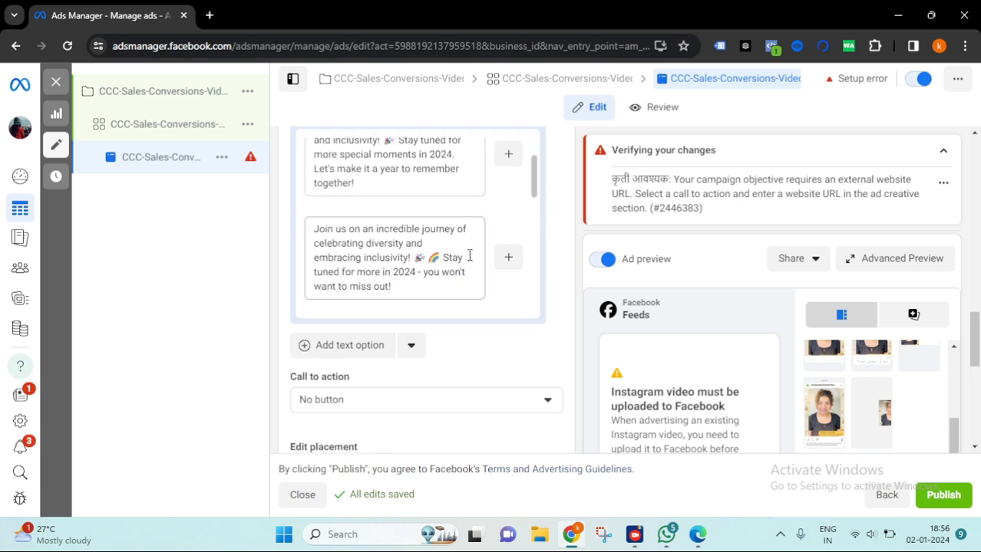
scroll(464, 249, down, 2)
scroll(478, 329, down, 2)
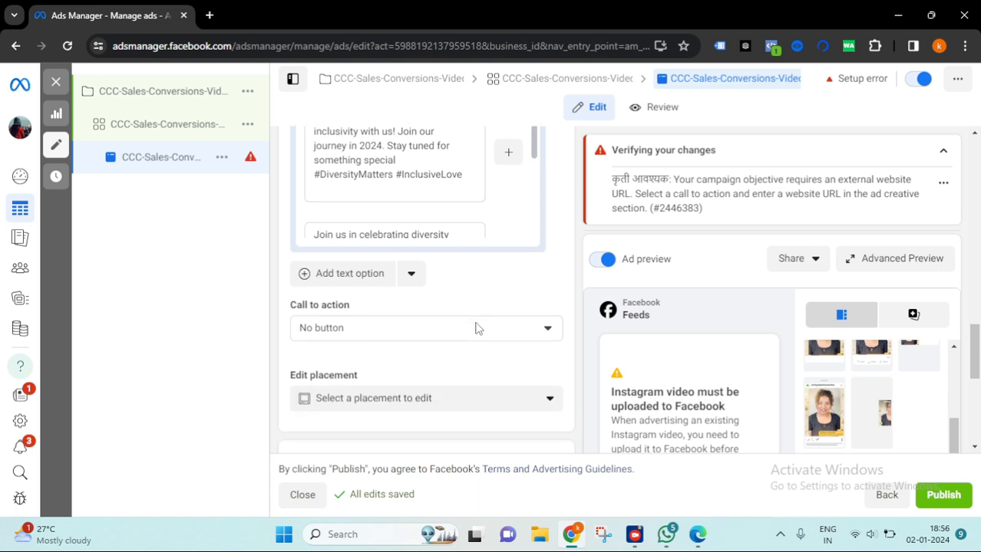
- Set the ad's call to action to Shop now
click(528, 264)
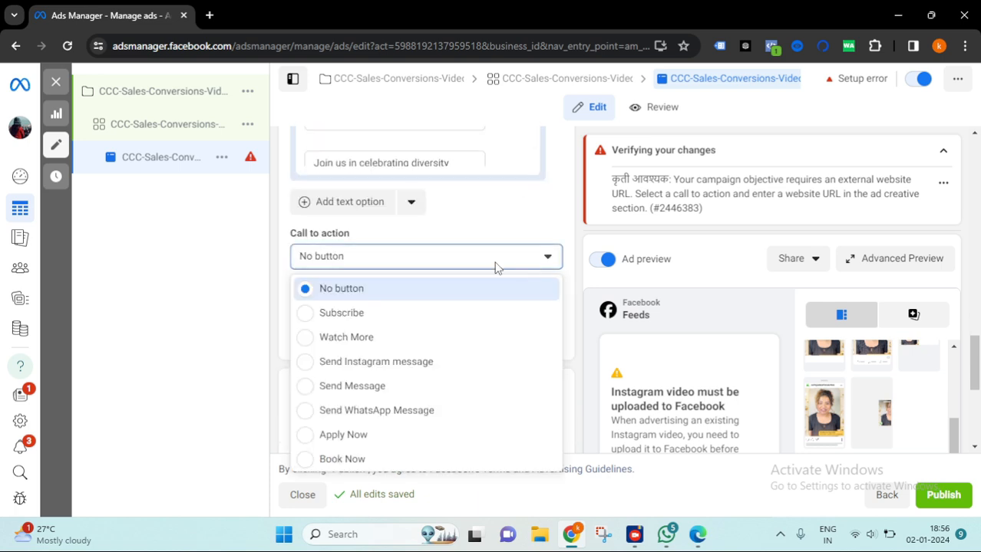
scroll(349, 434, down, 3)
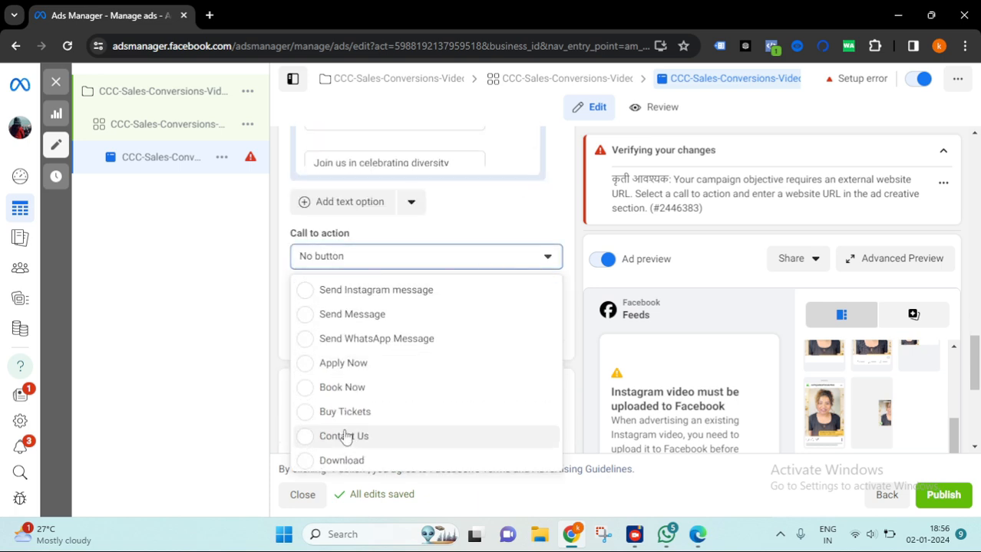
scroll(366, 425, down, 4)
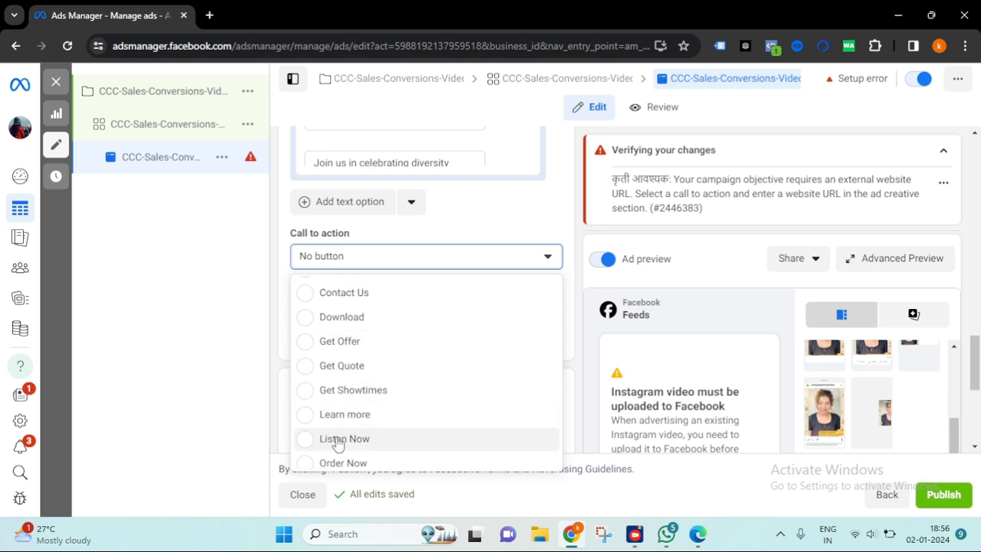
scroll(345, 422, up, 2)
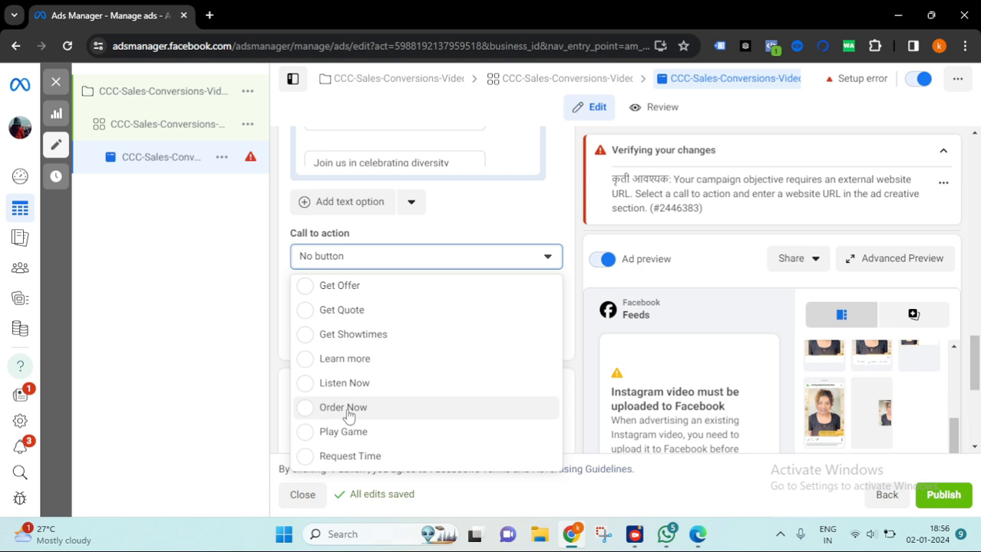
scroll(361, 413, down, 2)
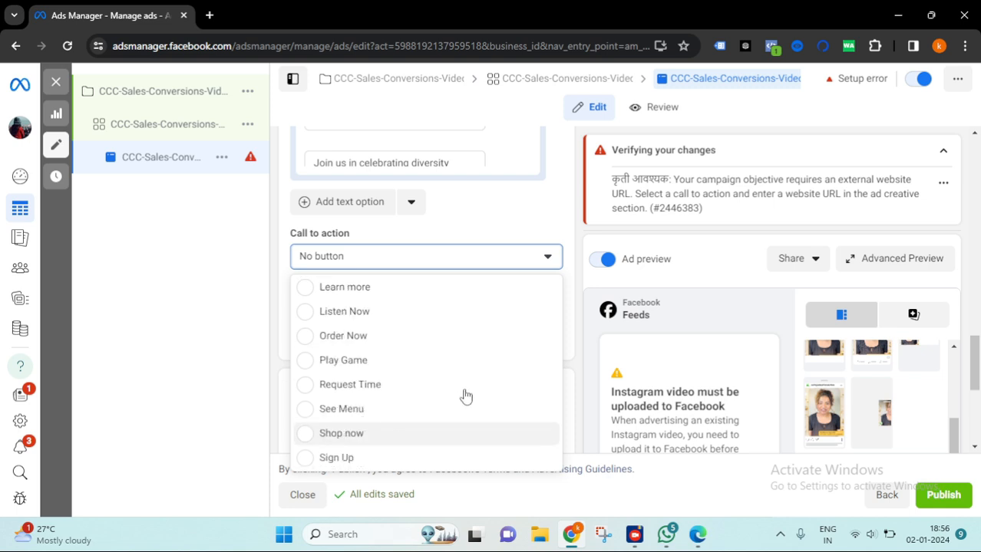
click(463, 433)
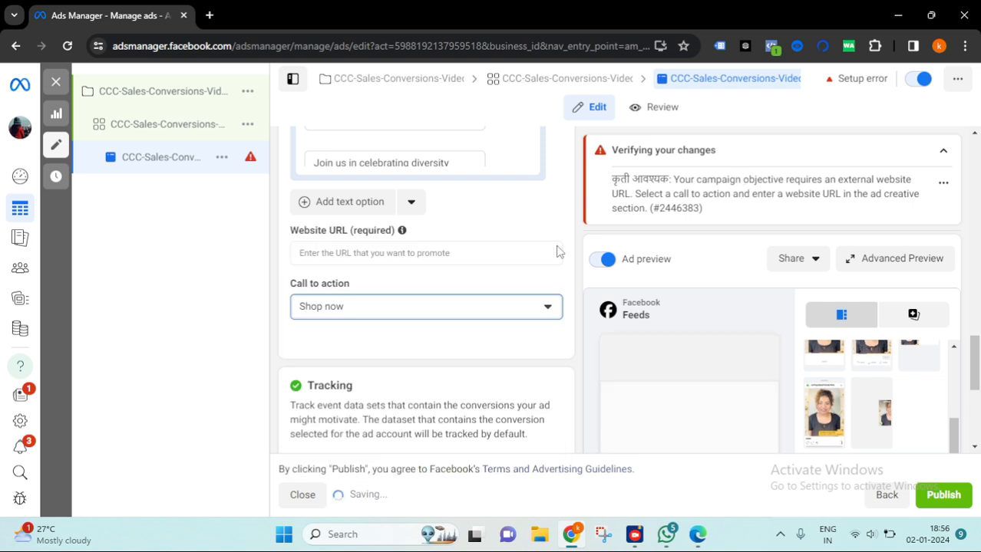
scroll(411, 286, down, 1)
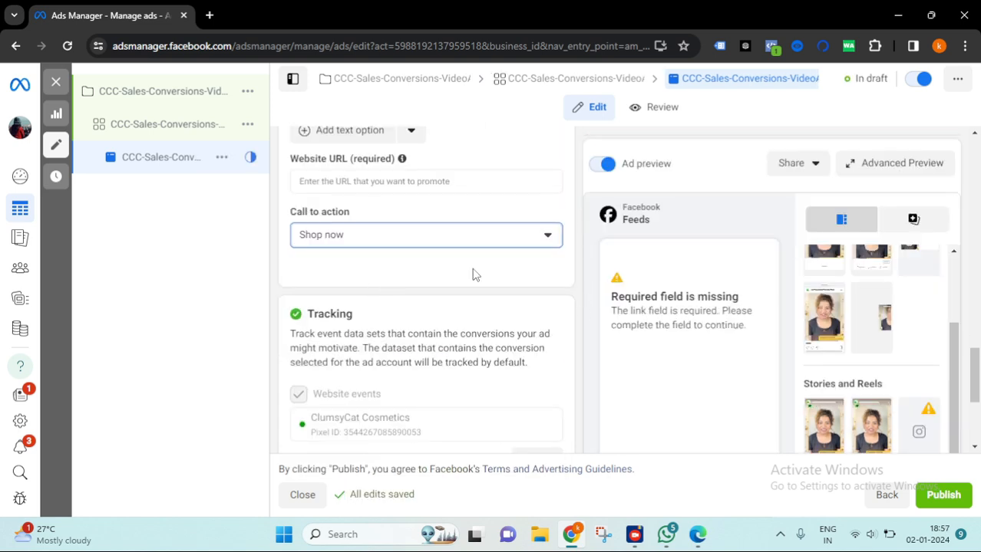
scroll(441, 174, up, 1)
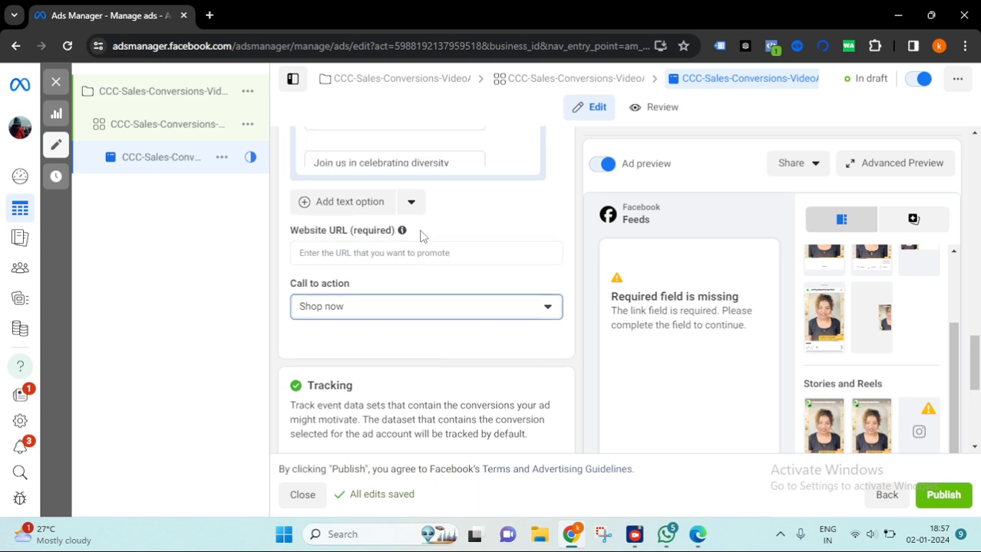
drag(420, 232, 293, 228)
click(430, 222)
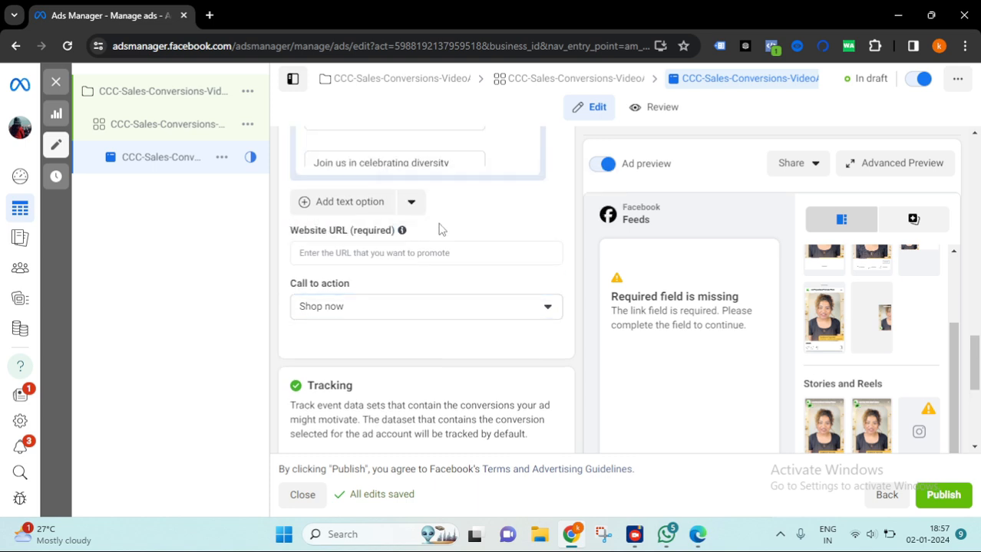
click(435, 260)
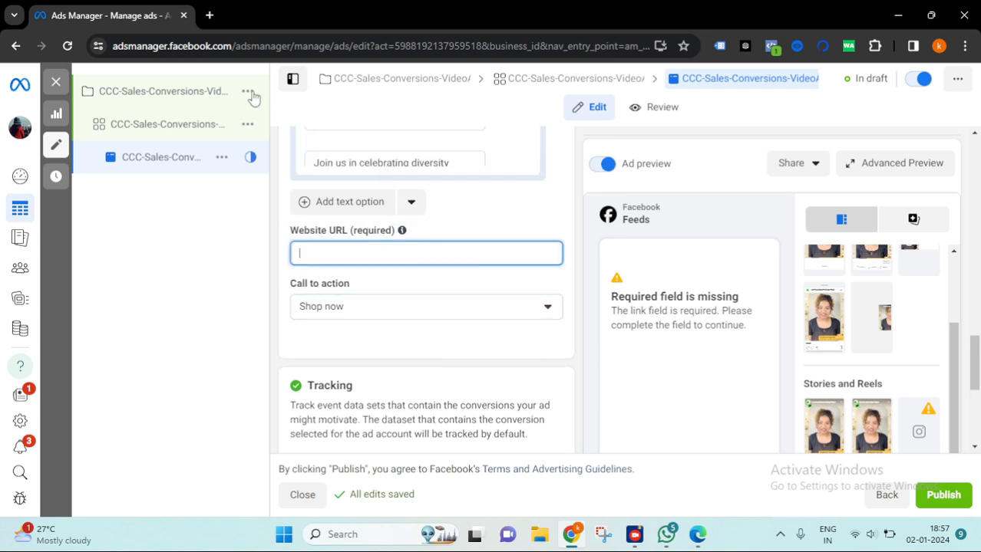
click(320, 67)
key(ctrl+t)
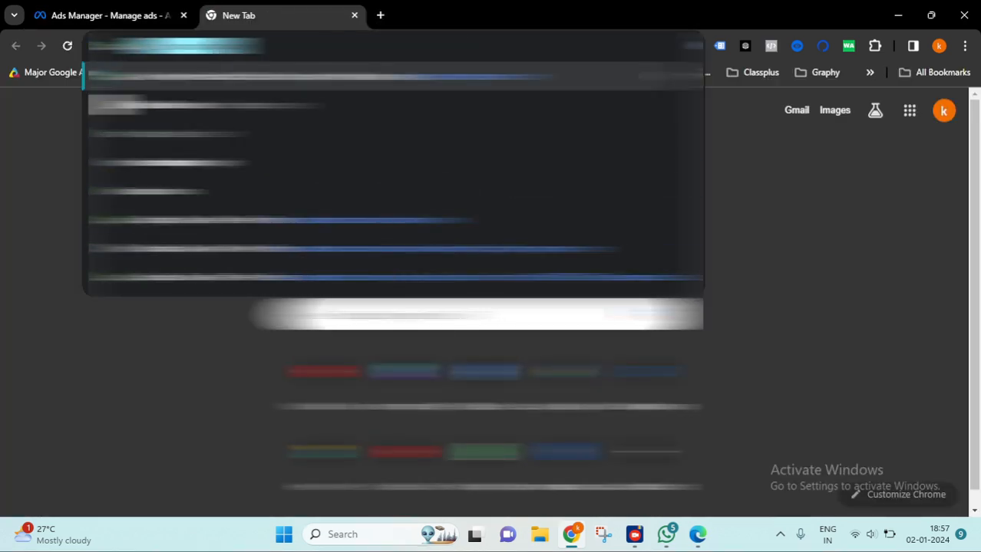
key(Return)
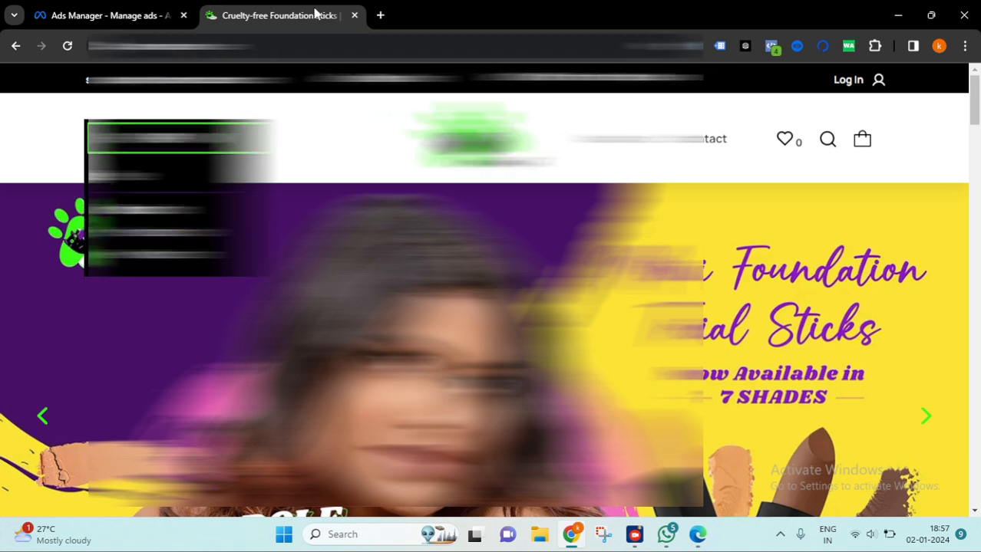
click(159, 233)
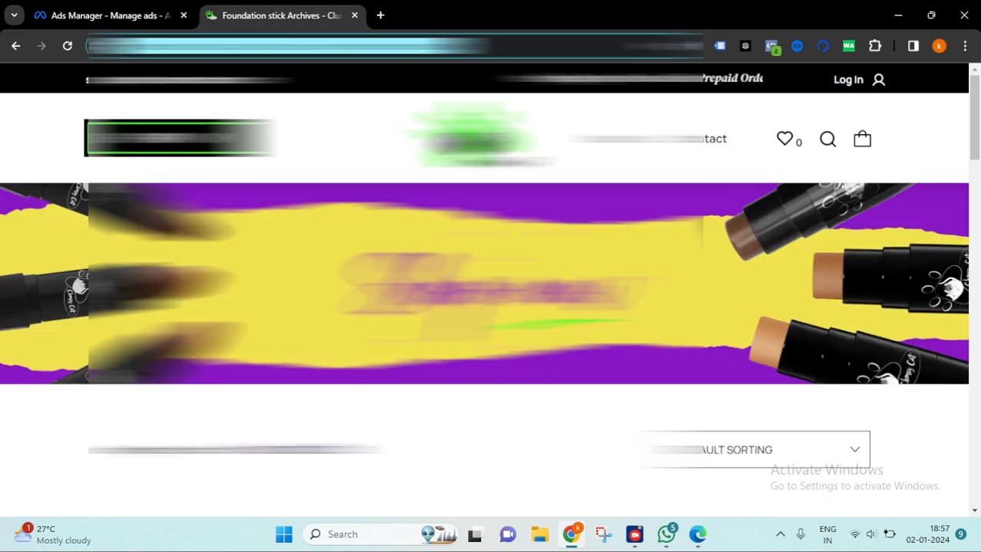
click(134, 15)
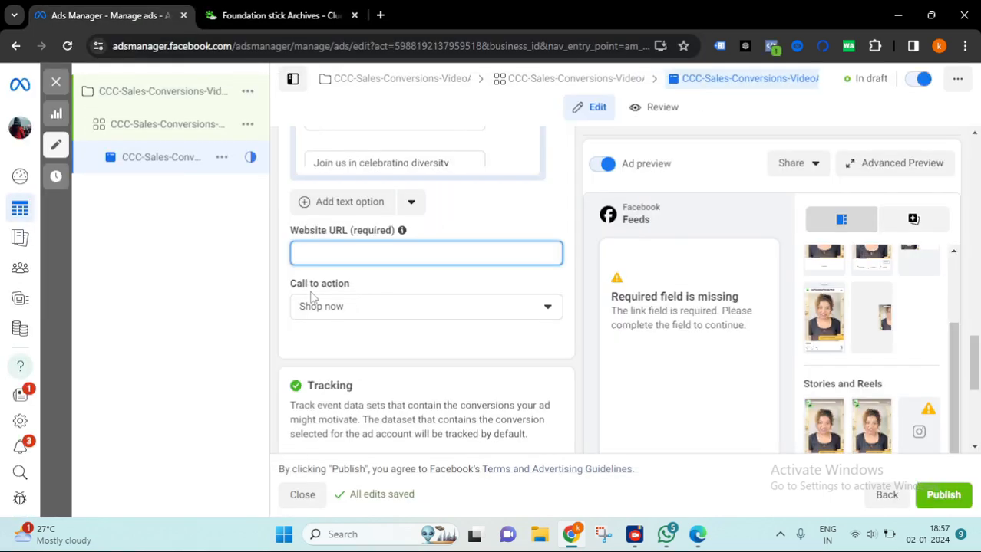
key(ctrl+v)
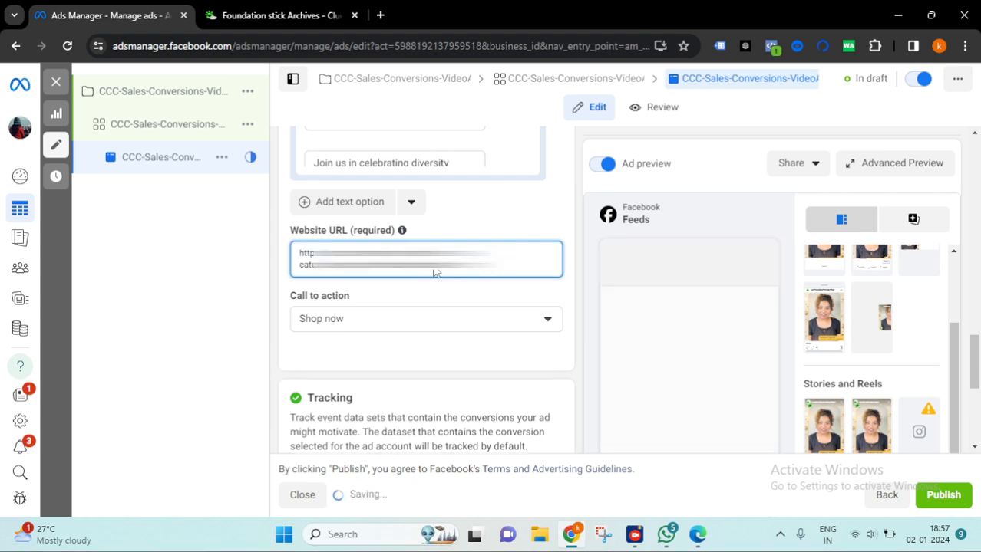
- Inspect the ad's tracking and URL parameters settings, then return to the creative section
scroll(541, 257, down, 4)
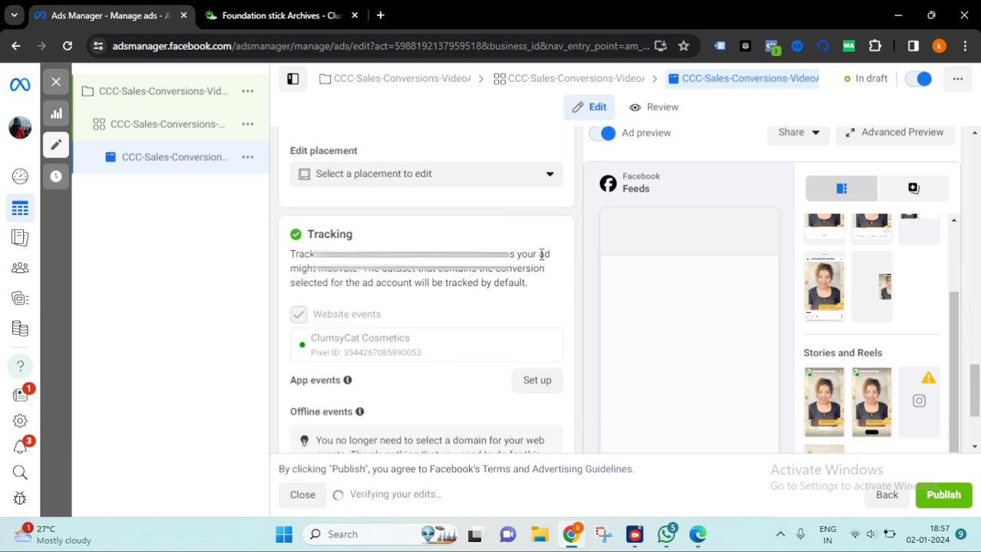
scroll(524, 263, down, 1)
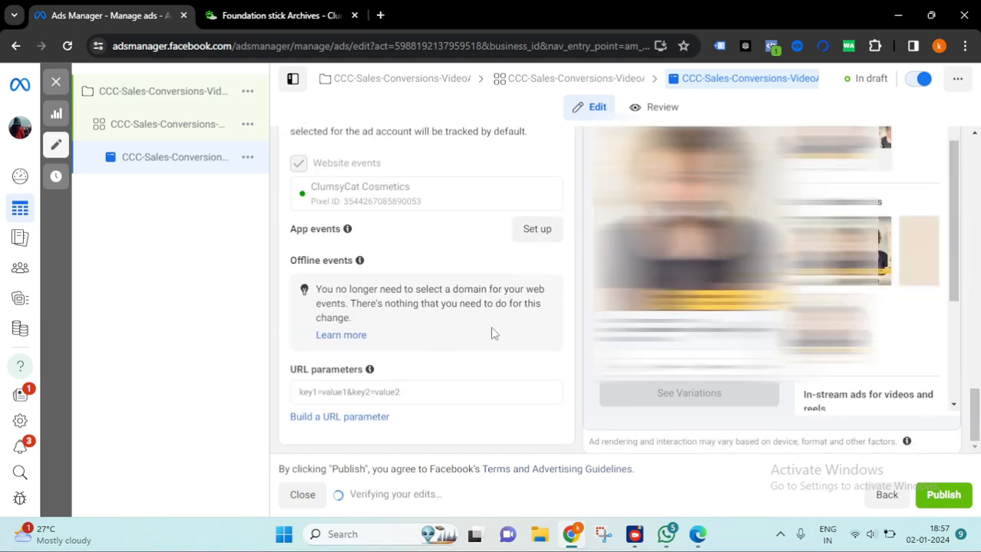
click(321, 392)
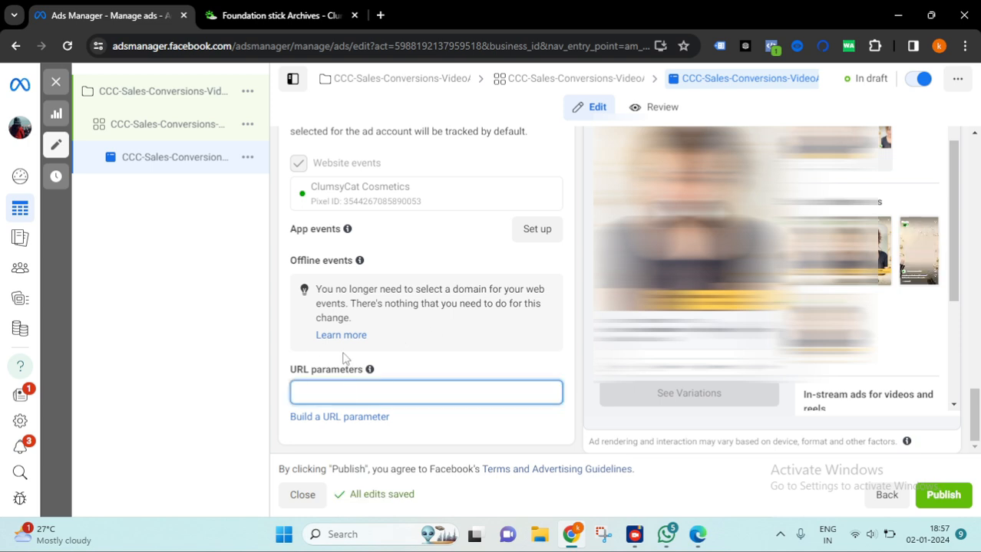
click(417, 375)
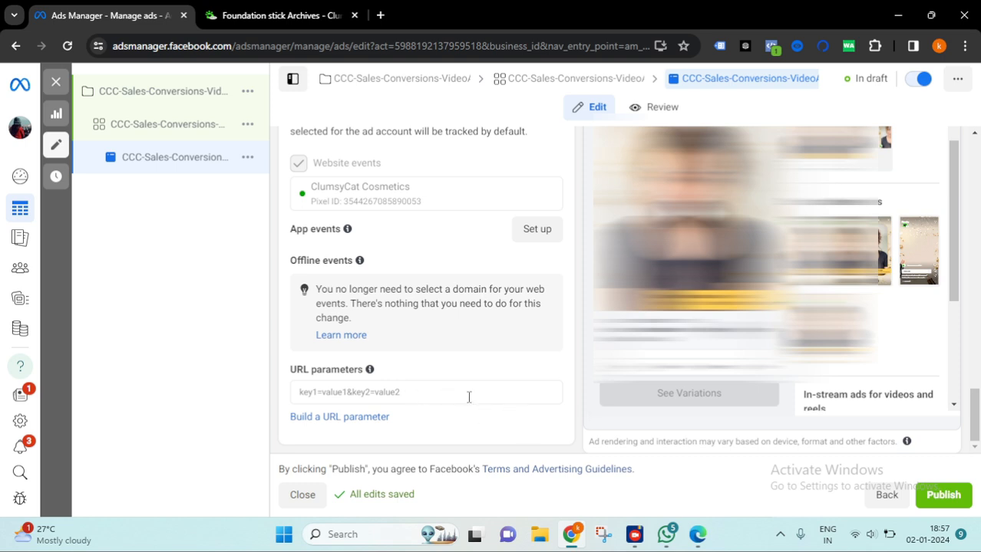
click(398, 395)
mouse_move(372, 375)
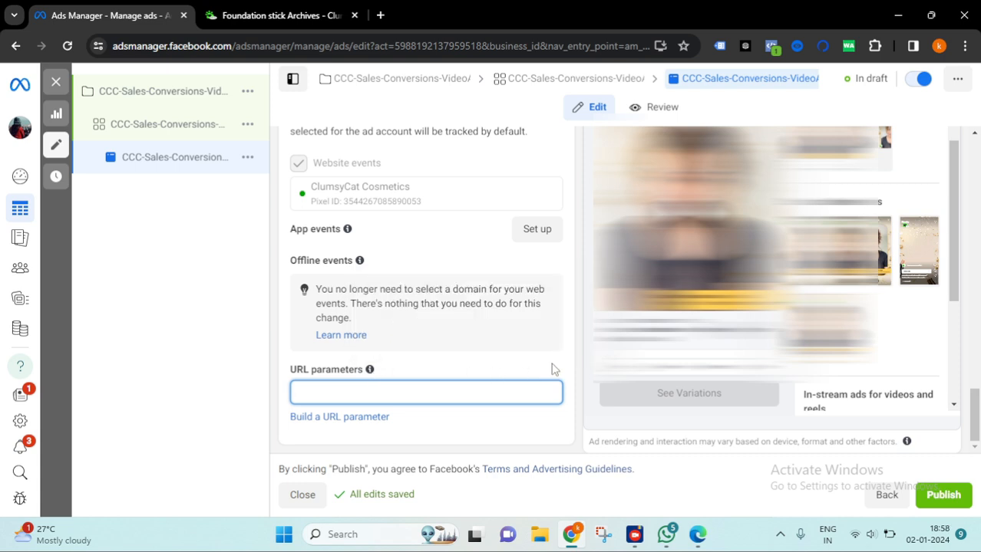
scroll(365, 219, up, 10)
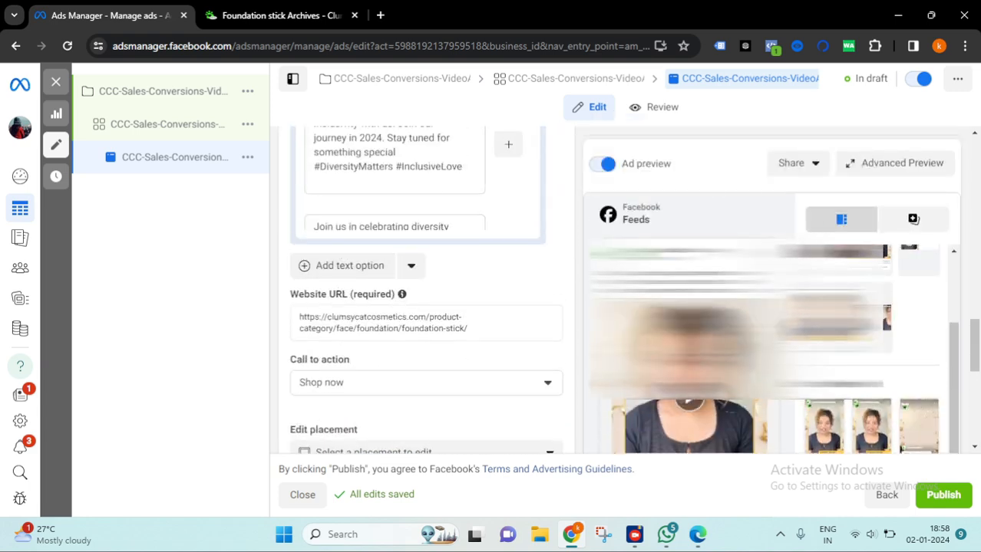
scroll(736, 235, up, 1)
scroll(535, 258, up, 8)
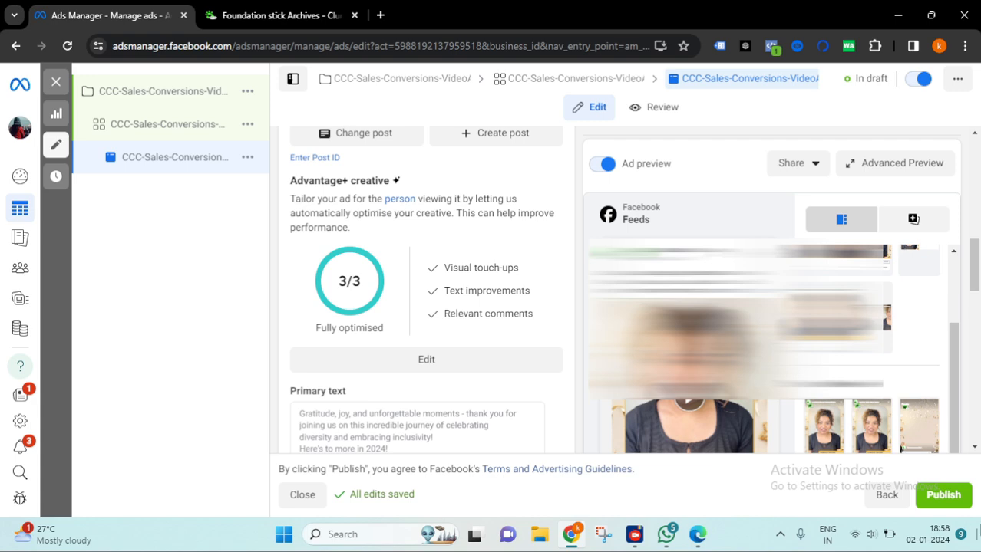
- Publish the new campaign, ad set and ad, and dismiss the publish notification
click(943, 497)
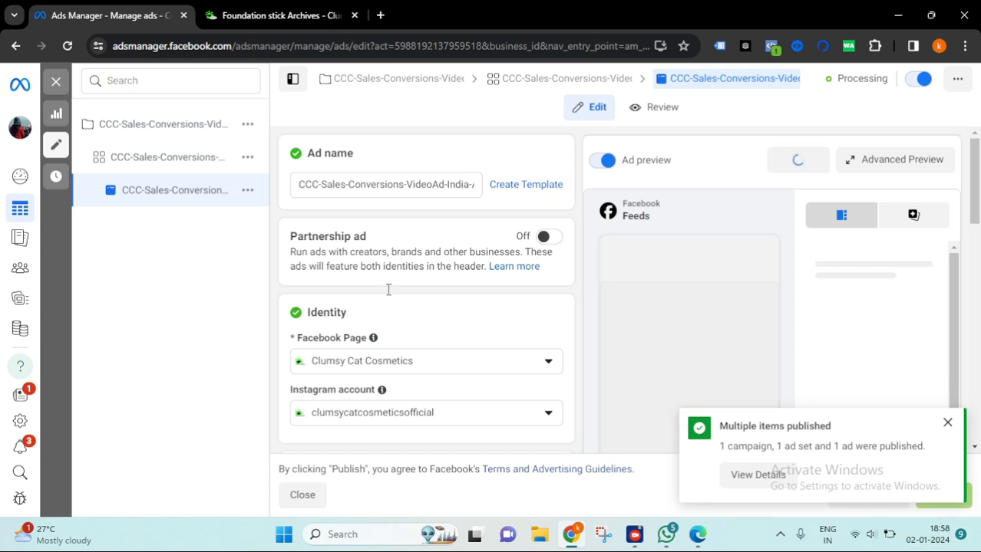
scroll(968, 412, down, 2)
click(948, 425)
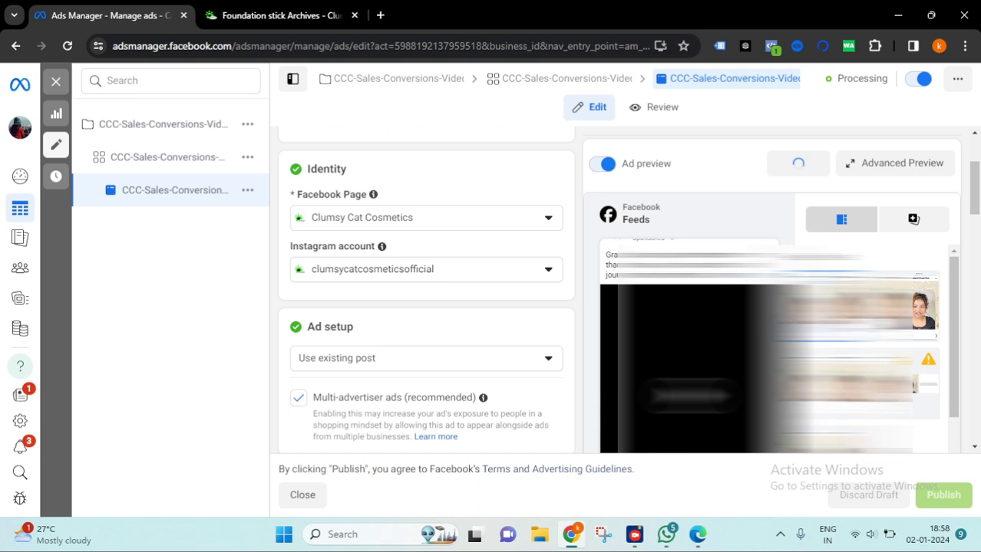
- Close the editor and check the delivery status of the new campaign and its ad in the campaigns and ads lists
click(59, 82)
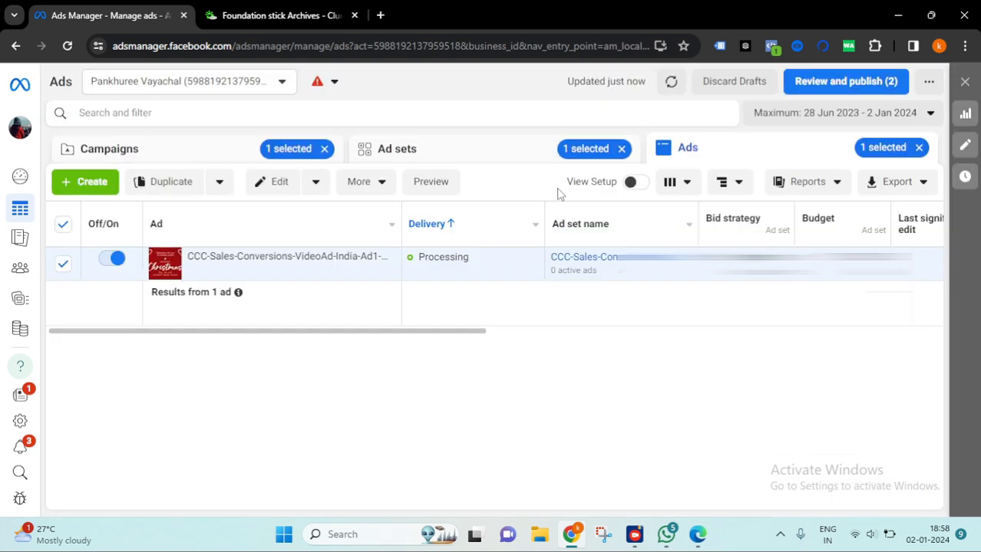
mouse_move(269, 273)
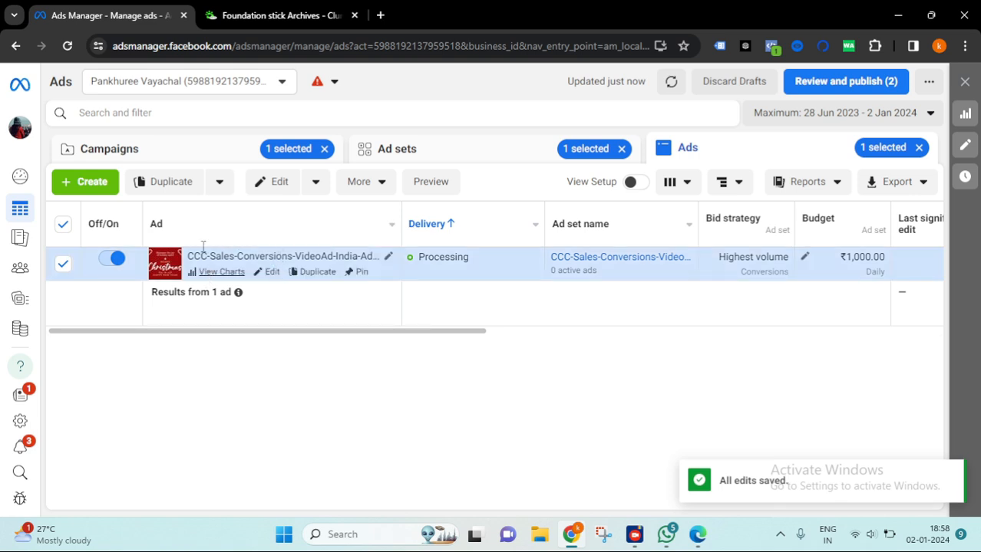
click(208, 155)
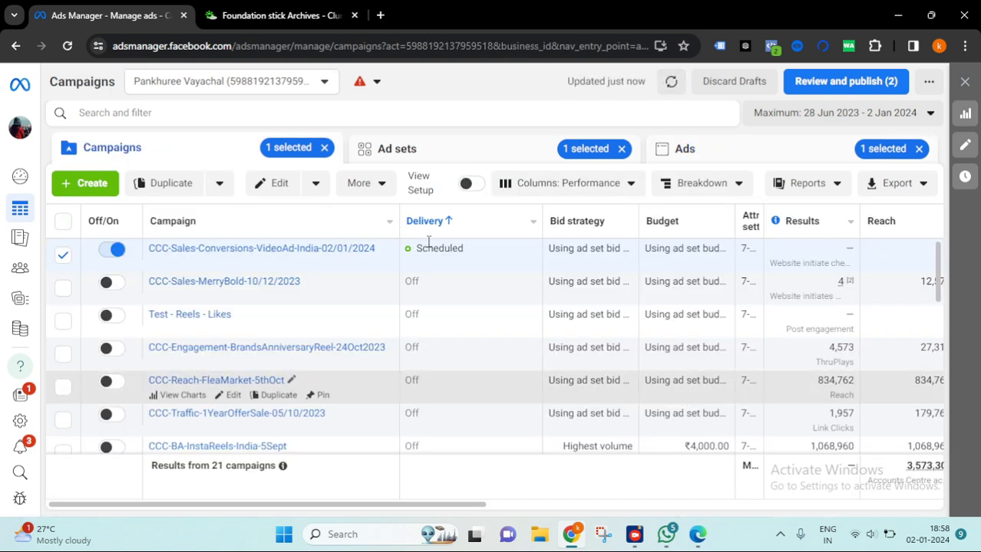
double_click(451, 249)
click(716, 158)
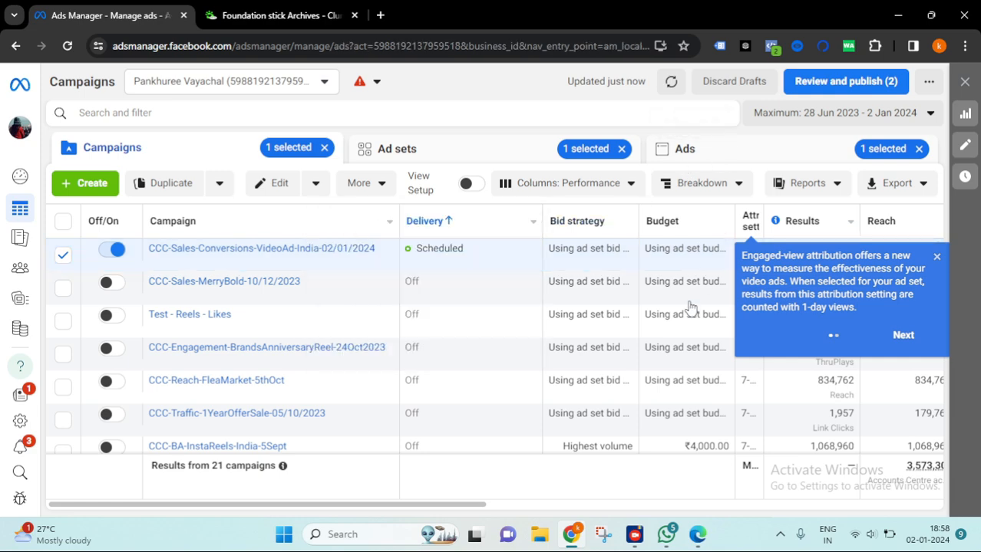
drag(492, 267, 422, 262)
mouse_move(492, 262)
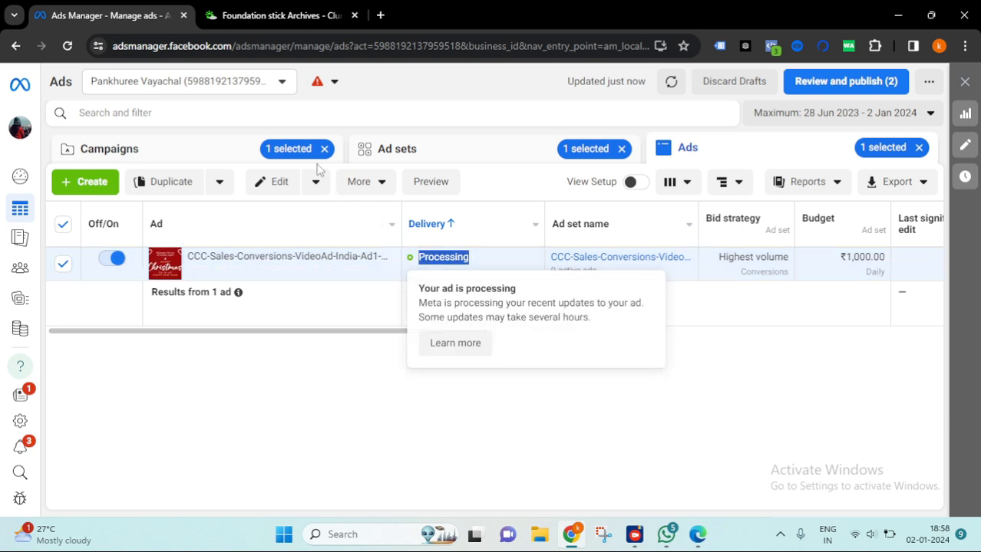
- Turn off the CCC-Sales-Conversions-VideoAd-India-02/01/2024 campaign in the campaigns list
click(230, 157)
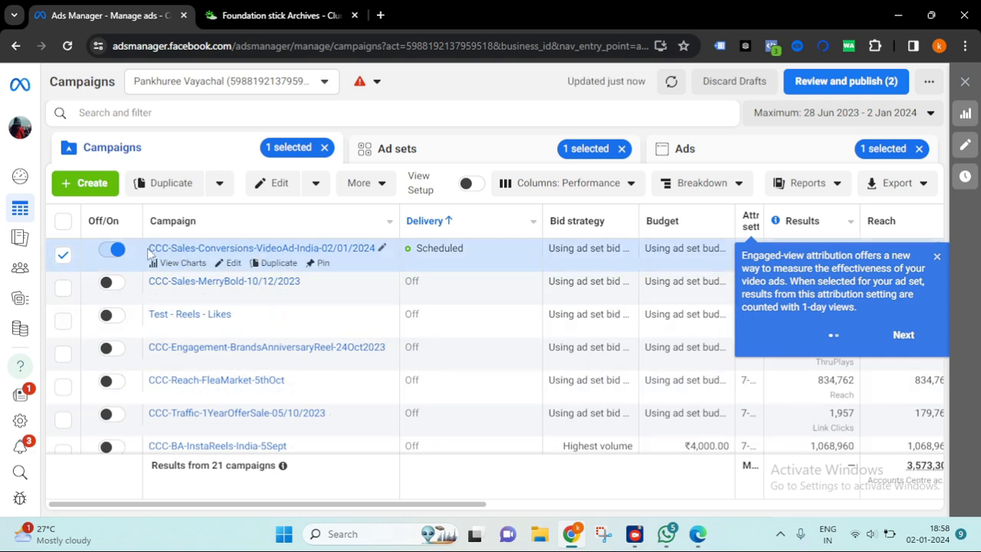
click(115, 251)
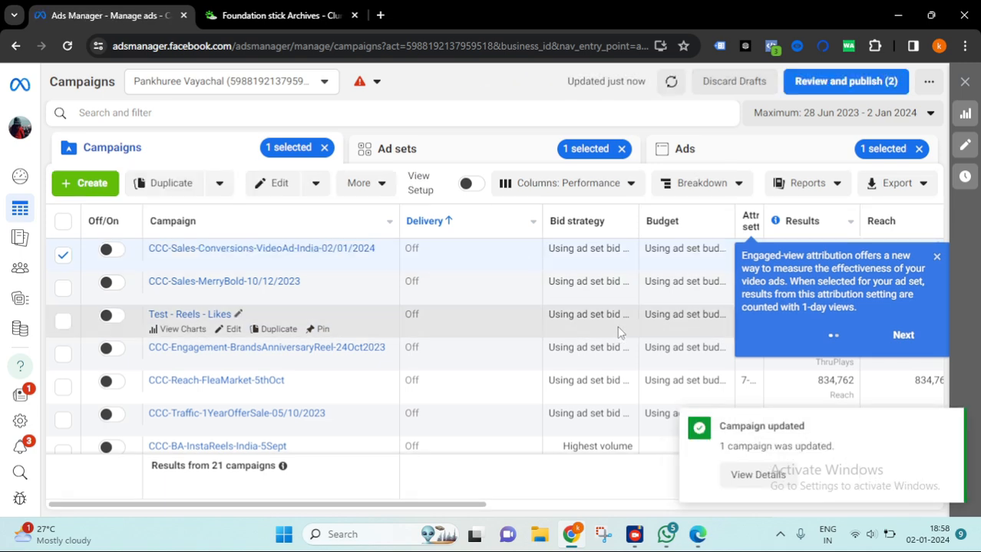
click(936, 258)
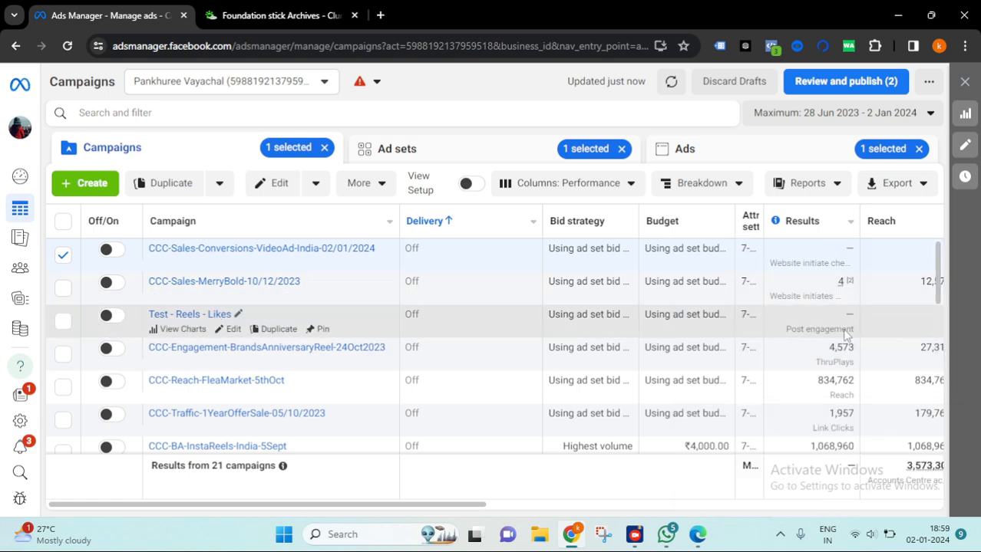
- Scroll through the older campaigns in the list to review their results
scroll(905, 342, down, 1)
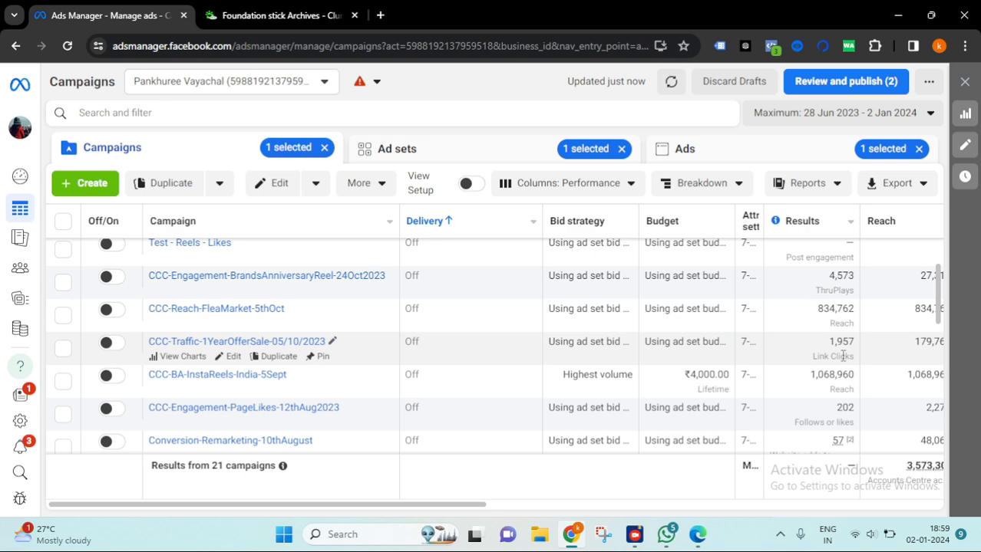
scroll(842, 356, down, 2)
scroll(853, 334, down, 1)
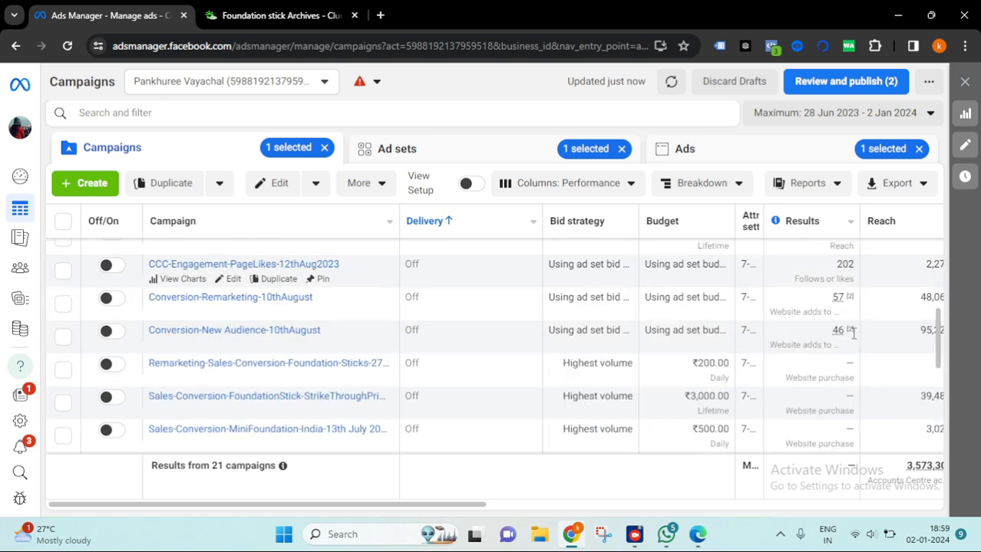
mouse_move(841, 298)
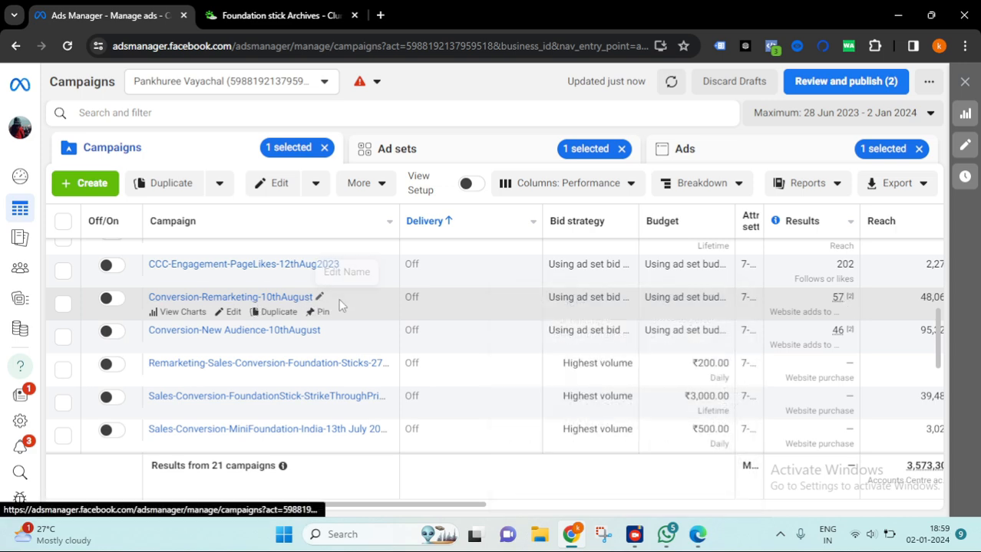
drag(313, 298, 148, 298)
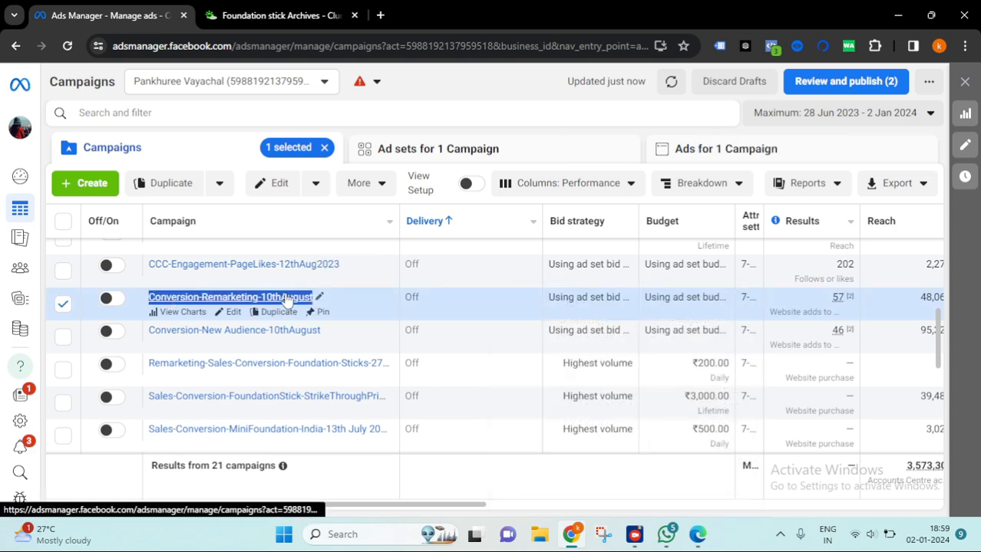
click(853, 295)
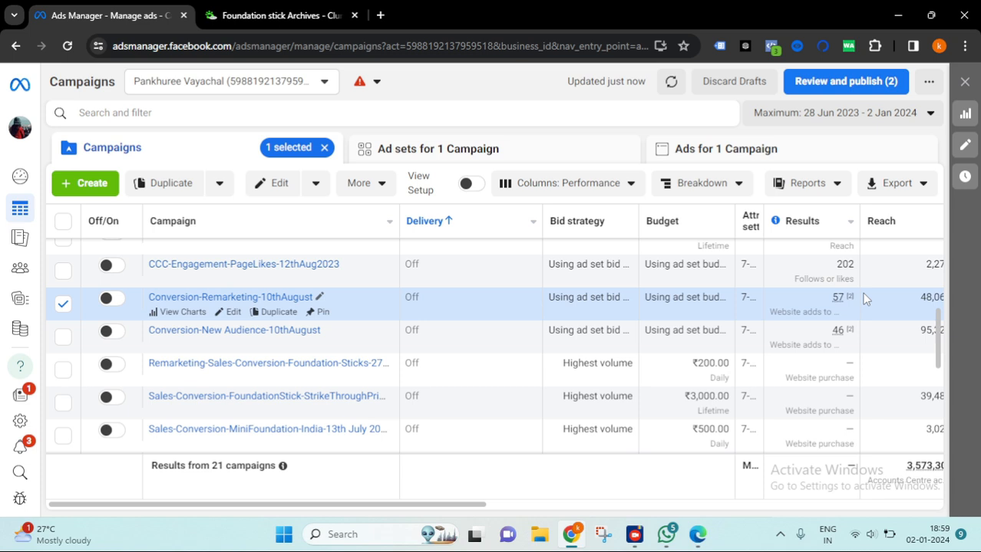
mouse_move(839, 302)
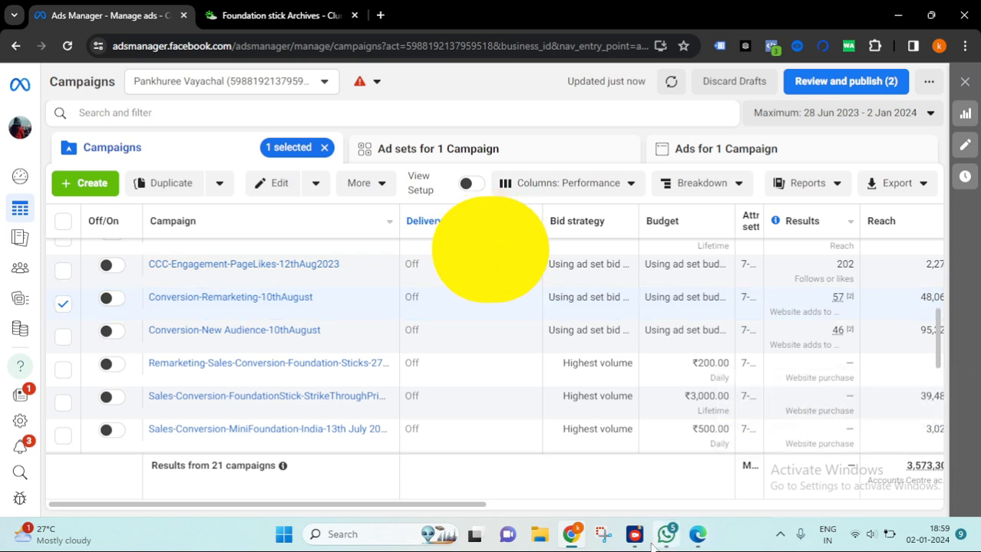
mouse_move(637, 539)
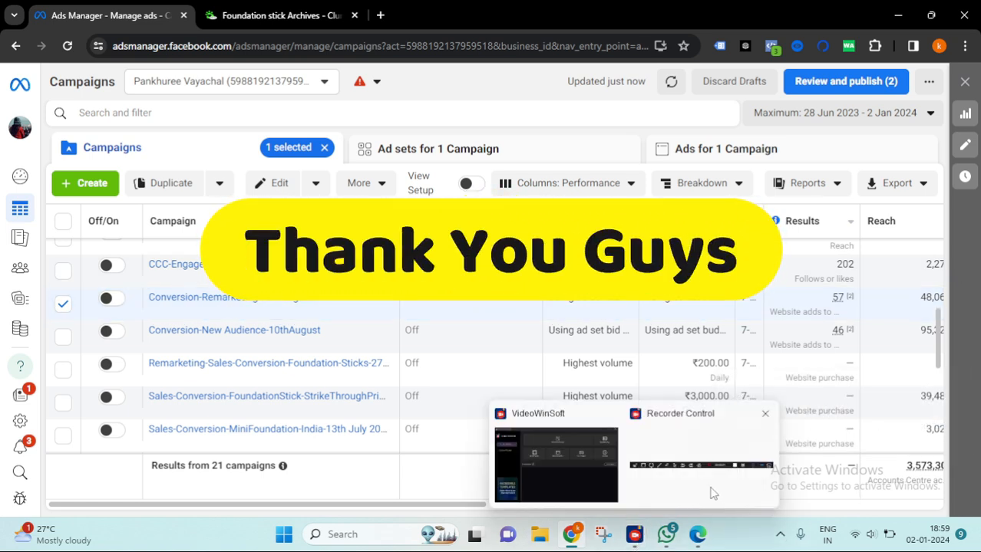